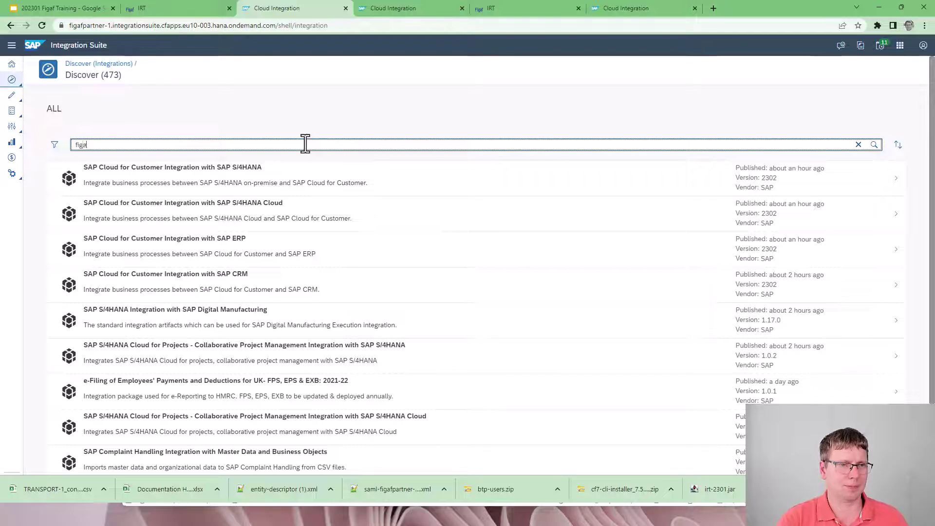
# Step: Run the 'figaf' search in the Discover catalogue to list matching integration packages
pyautogui.press('Return')
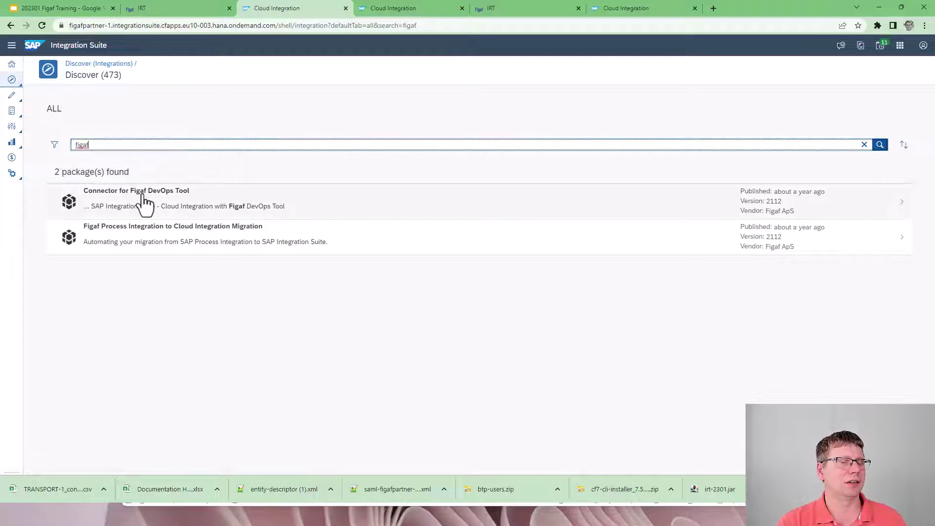
# Step: Turn on Enable Monitoring for the Dev-CI agent under Configuration > Agents and save it
pyautogui.click(157, 6)
pyautogui.scroll(-1, 75, 343)
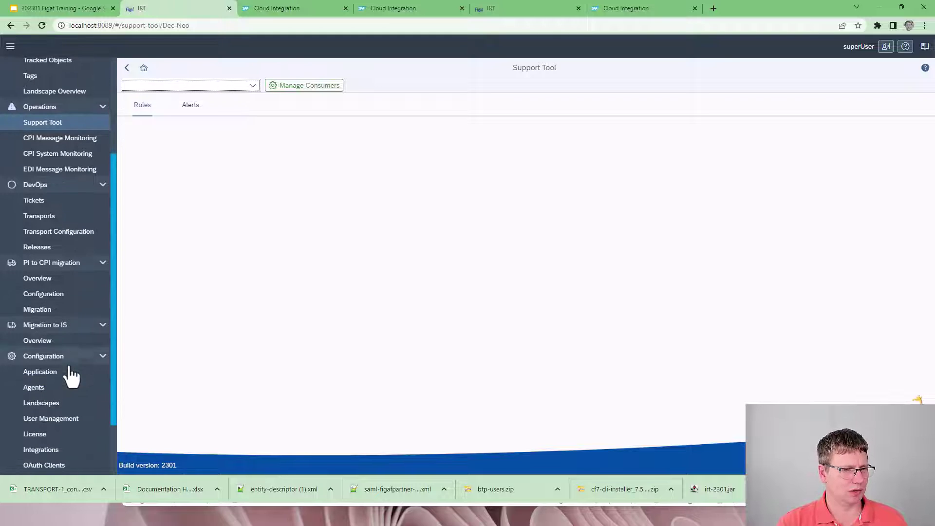
pyautogui.click(67, 390)
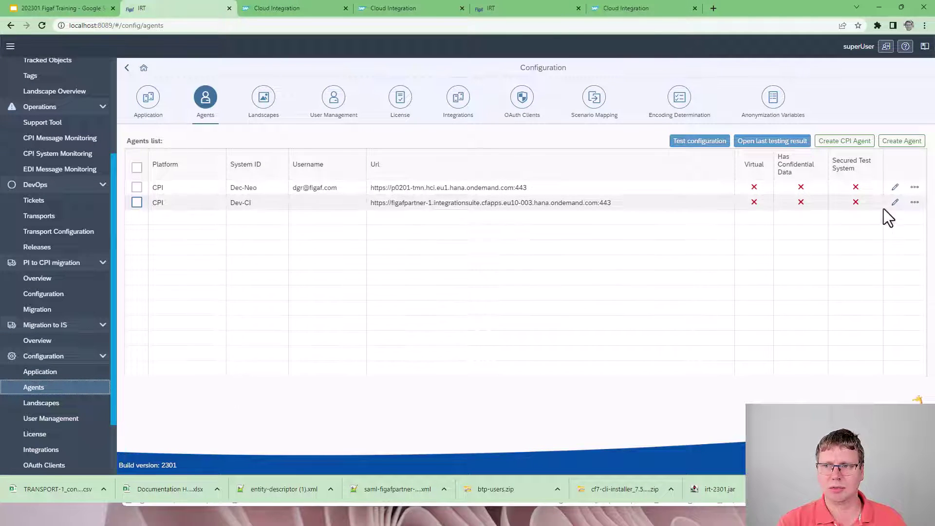
pyautogui.click(895, 202)
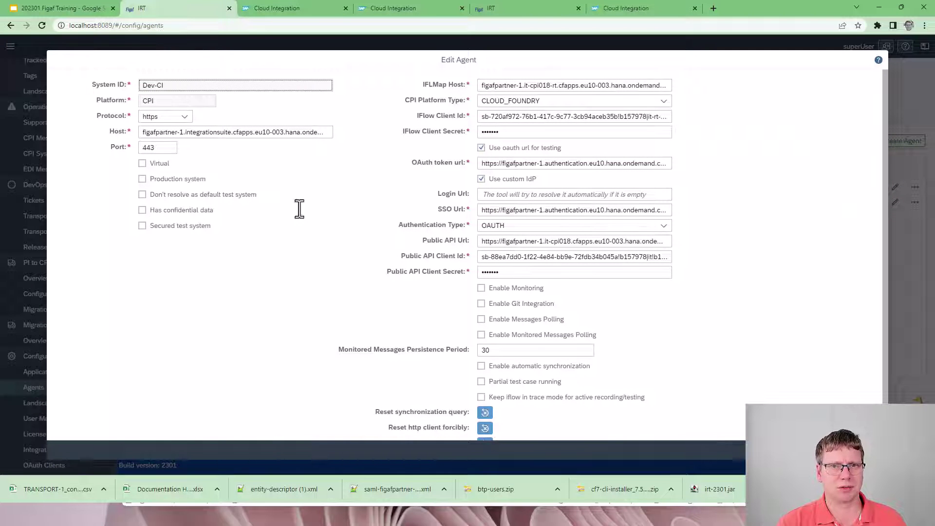
pyautogui.click(485, 289)
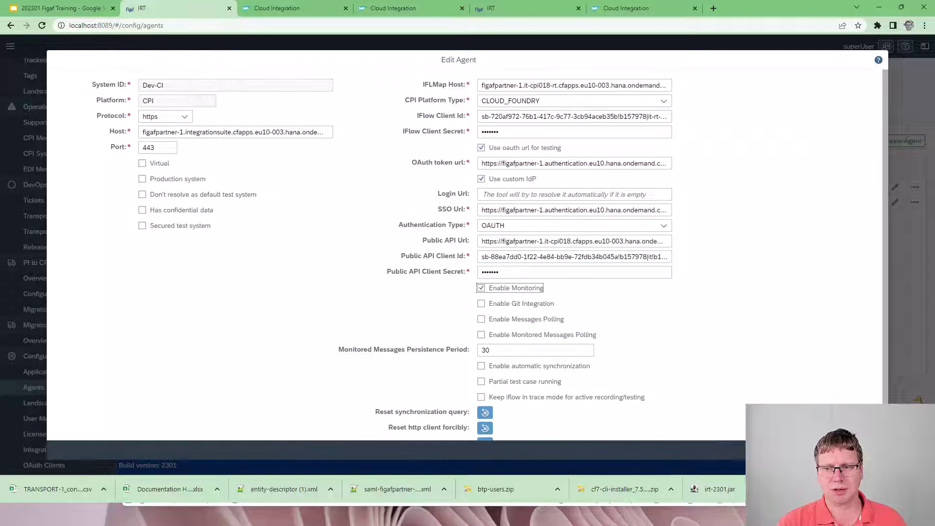
pyautogui.click(844, 450)
pyautogui.click(536, 284)
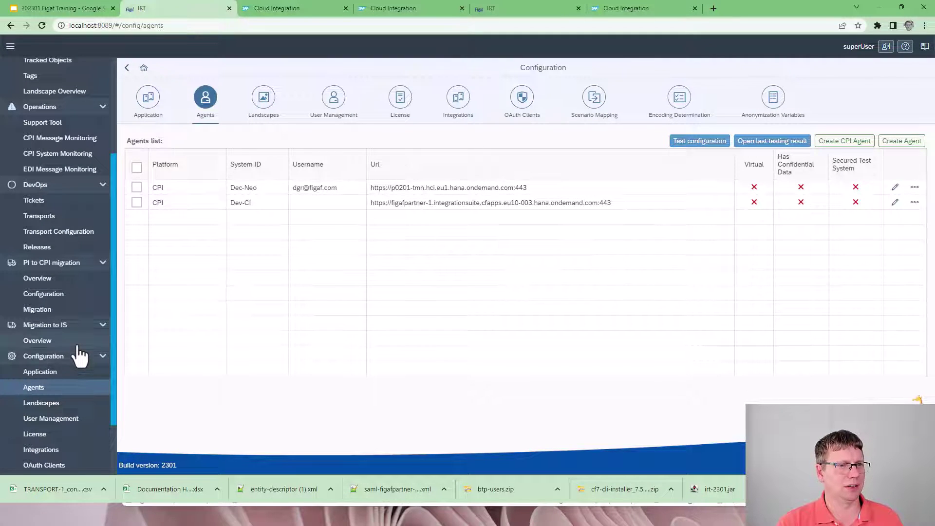
pyautogui.scroll(2, 70, 224)
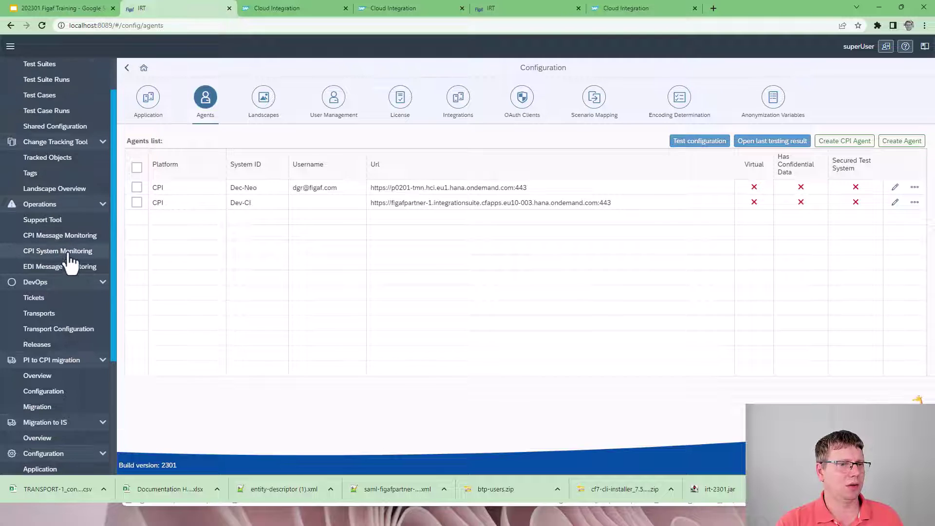
# Step: Review the CPI System Monitoring CPU, memory and latency charts, switching agents between Dev-CI and Dec-Neo
pyautogui.click(68, 251)
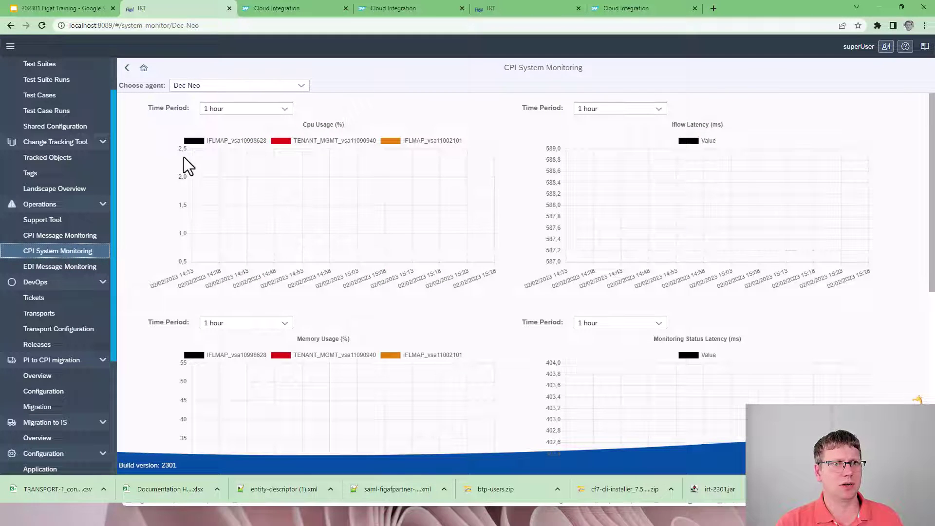
pyautogui.click(244, 91)
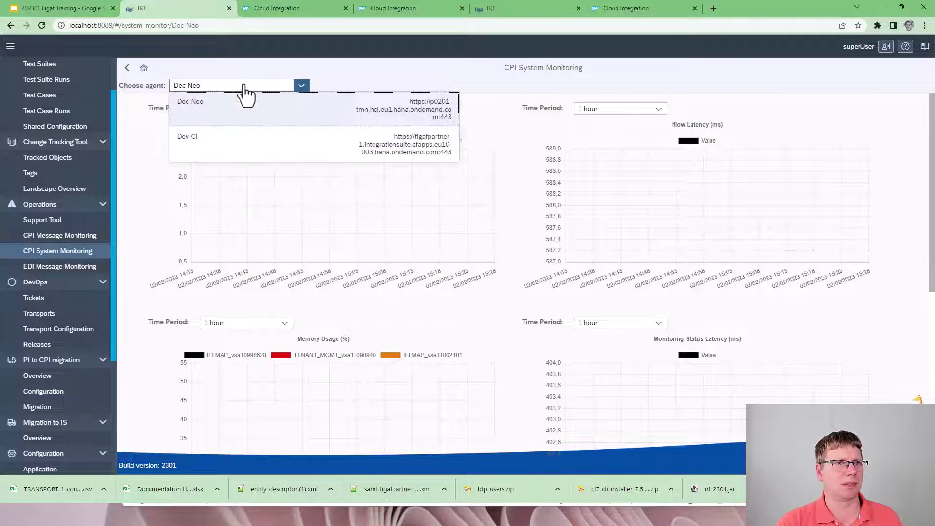
pyautogui.click(220, 155)
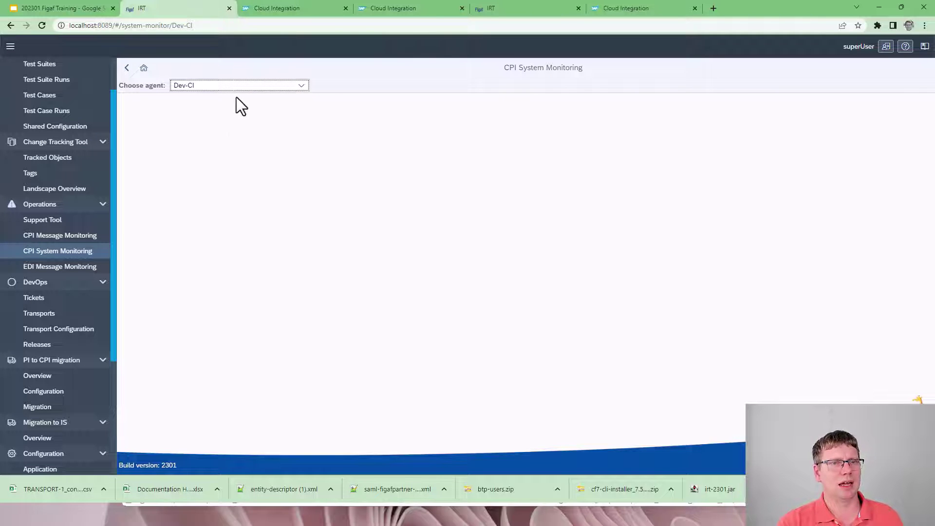
pyautogui.click(235, 86)
pyautogui.click(230, 118)
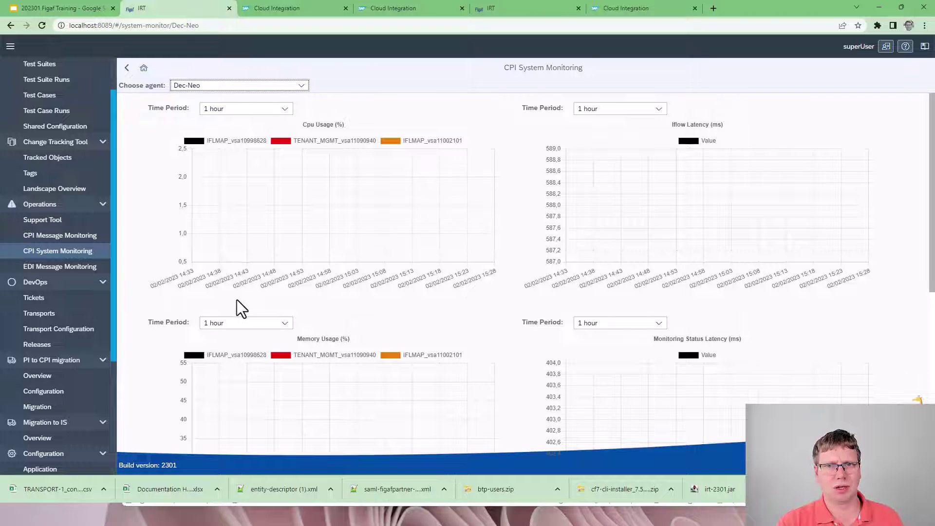
pyautogui.scroll(-5, 237, 300)
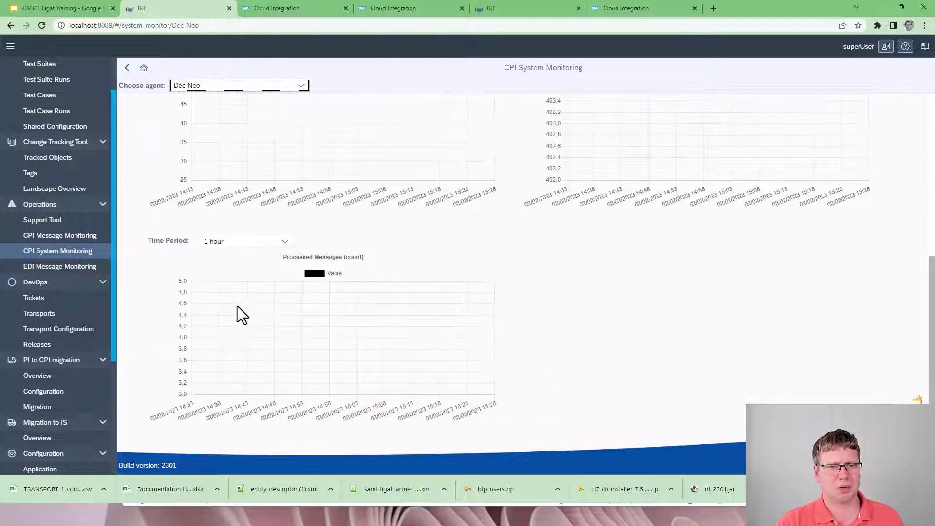
pyautogui.scroll(5, 238, 306)
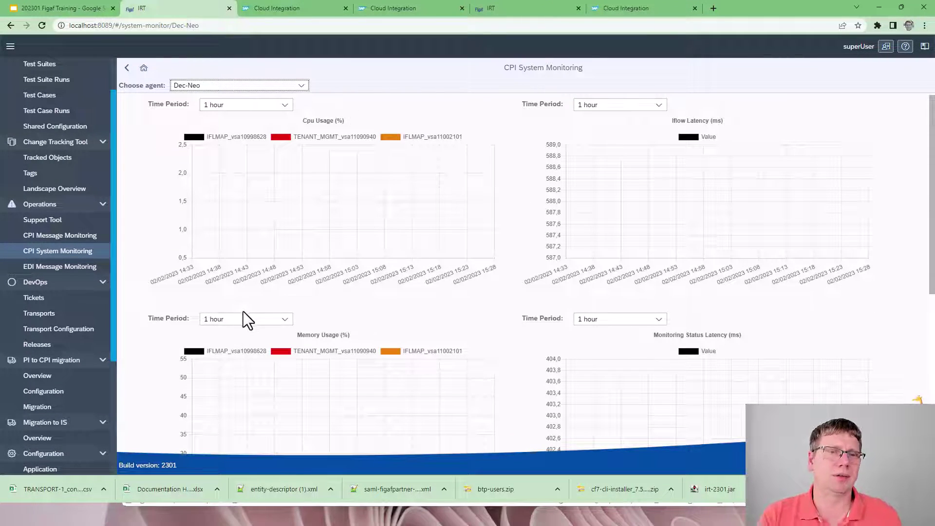
pyautogui.scroll(-2, 302, 291)
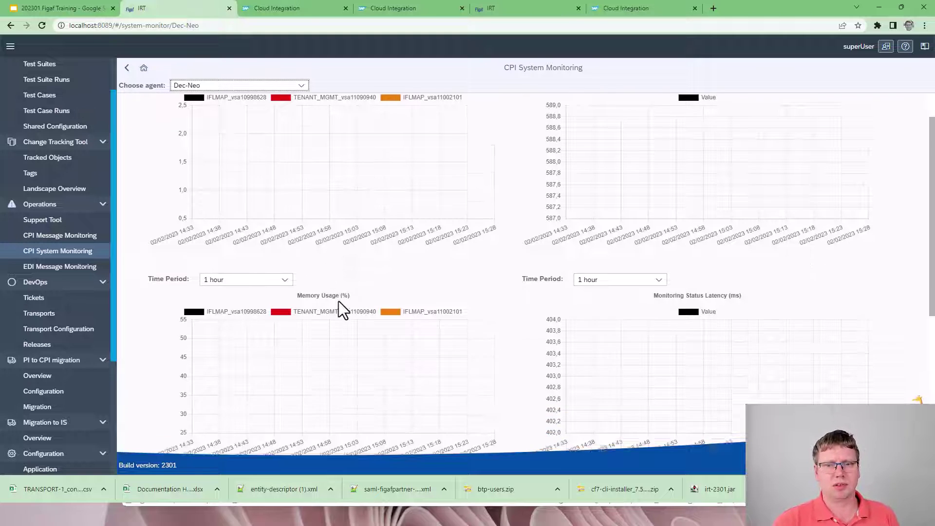
pyautogui.scroll(-3, 323, 315)
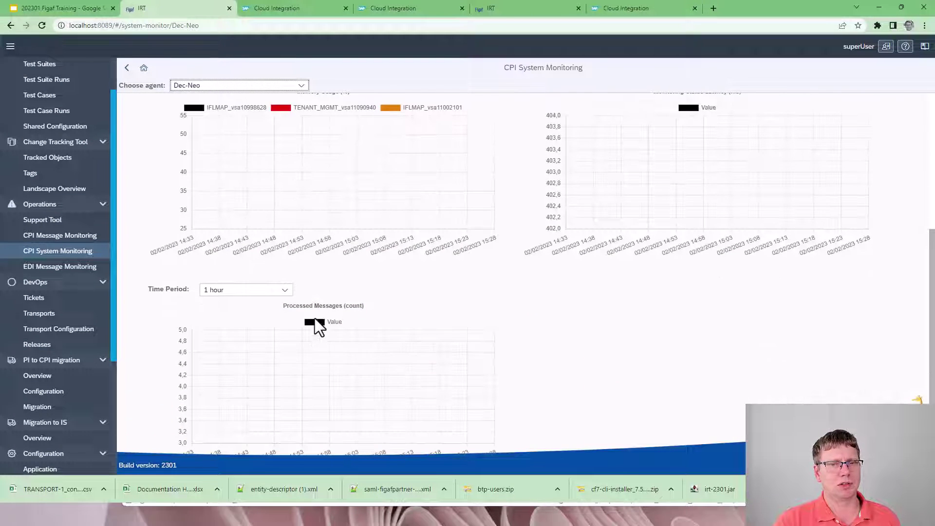
pyautogui.scroll(5, 341, 367)
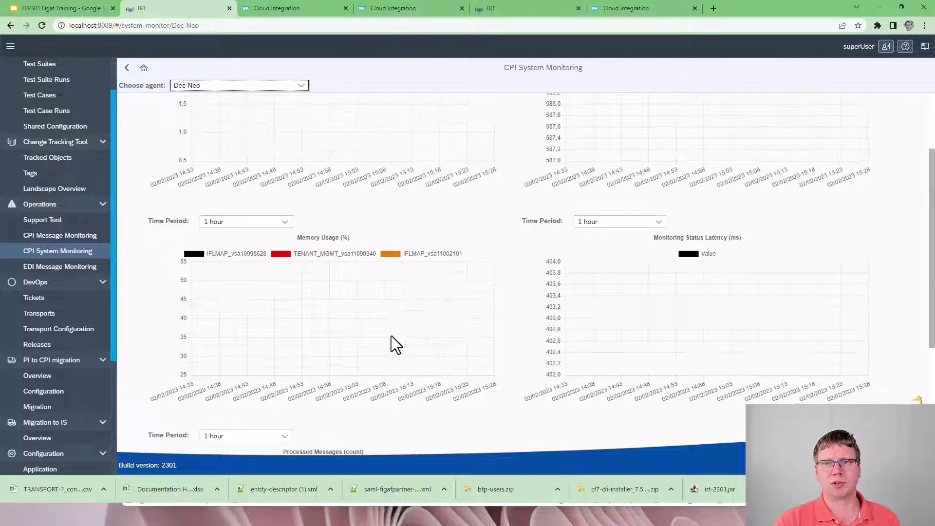
pyautogui.scroll(1, 430, 316)
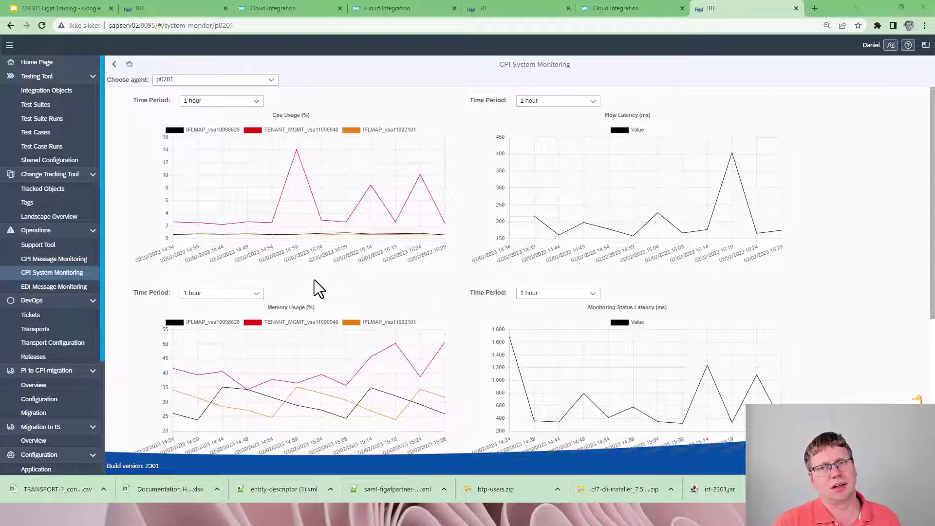
# Step: Set the Monitoring Status Latency period to 4 days and Processed Messages to 14 days
pyautogui.scroll(-2, 307, 282)
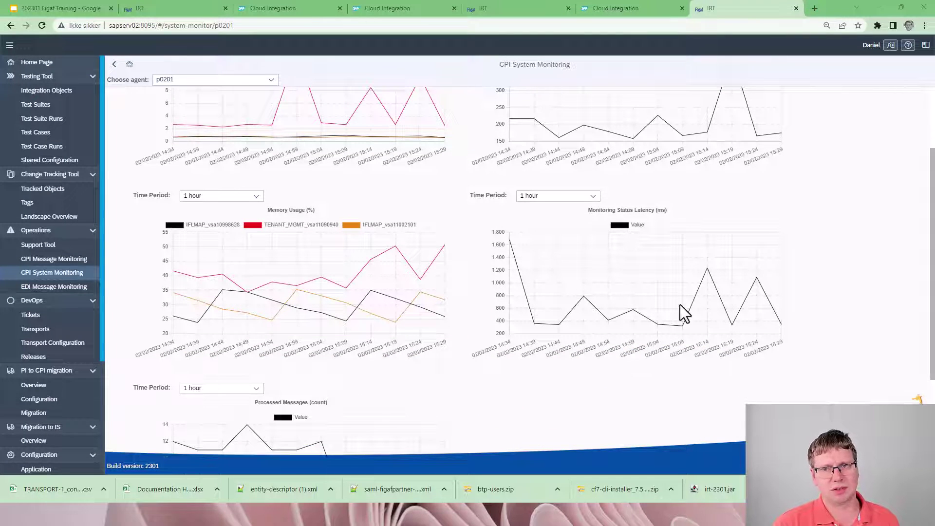
pyautogui.click(558, 195)
pyautogui.click(550, 285)
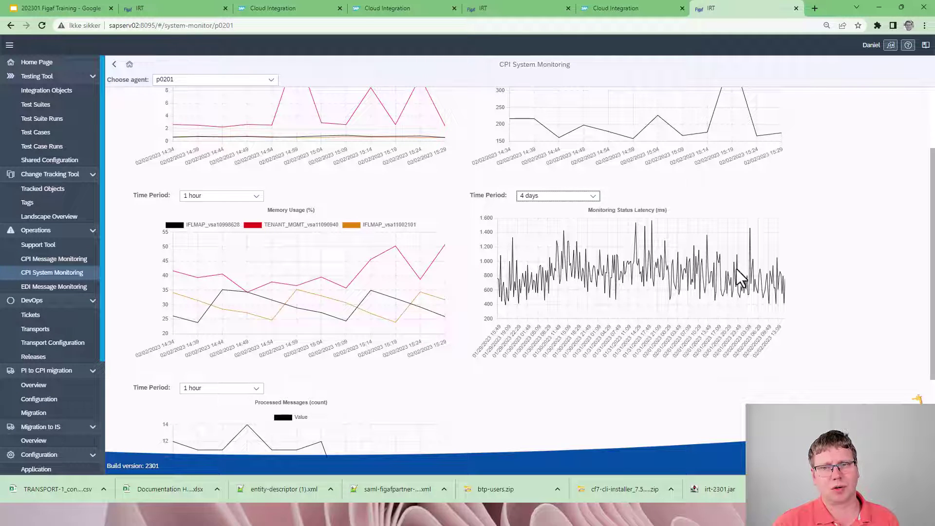
pyautogui.scroll(-2, 375, 355)
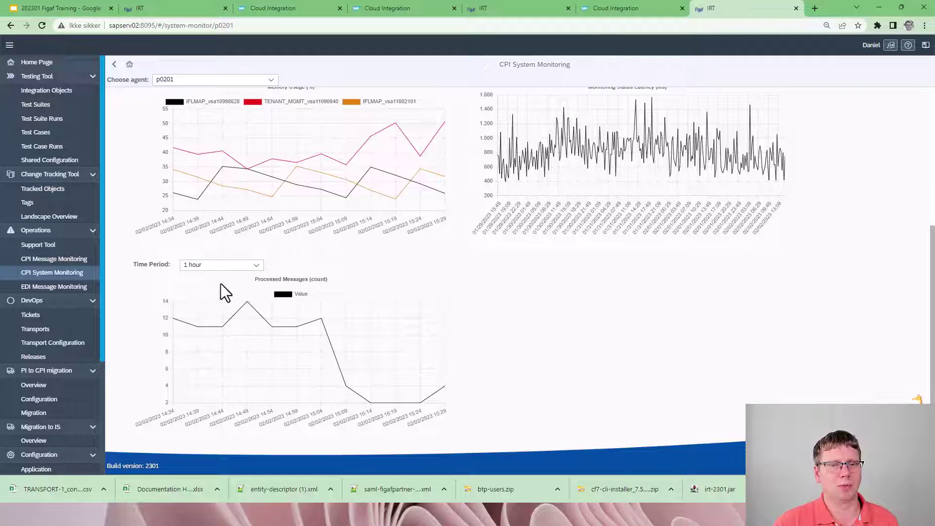
pyautogui.click(214, 265)
pyautogui.click(222, 378)
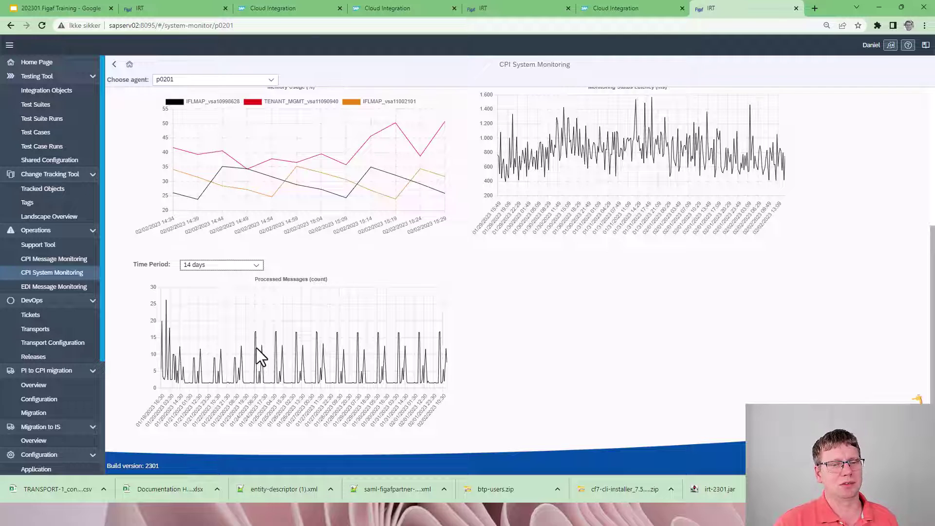
pyautogui.scroll(5, 257, 349)
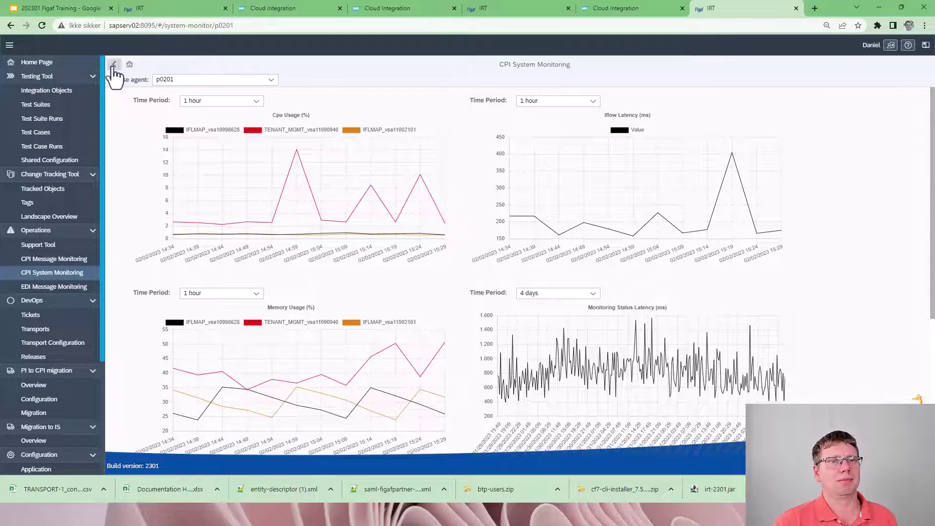
# Step: Show the monitoring charts for the Dev-CI agent on the local instance
pyautogui.click(145, 11)
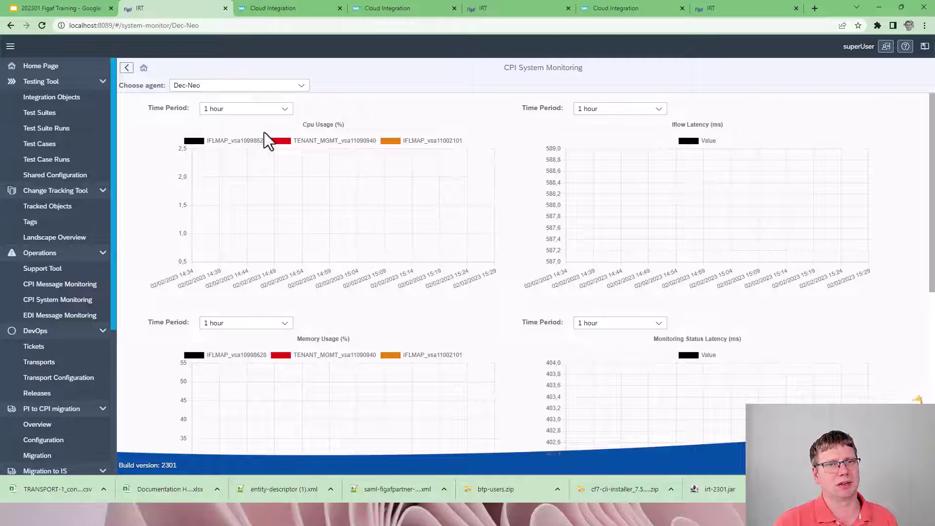
pyautogui.click(280, 88)
pyautogui.click(231, 150)
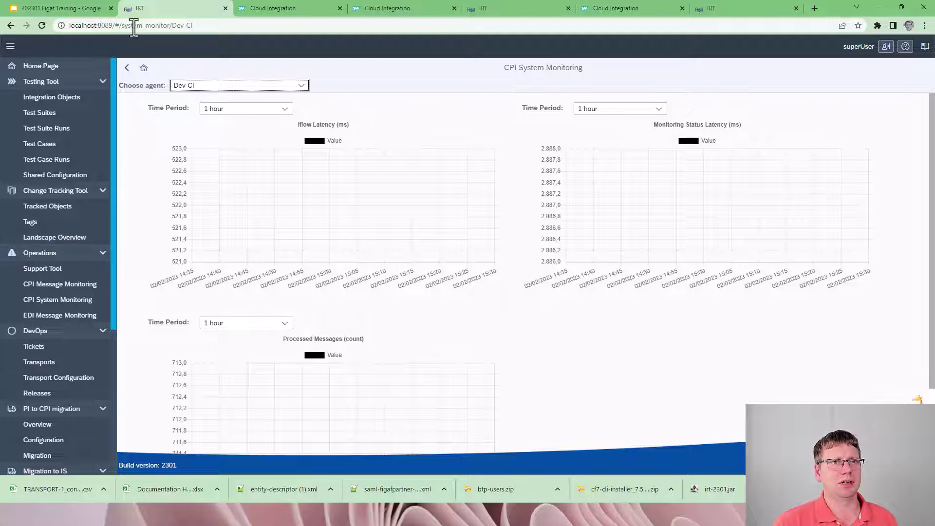
pyautogui.click(70, 6)
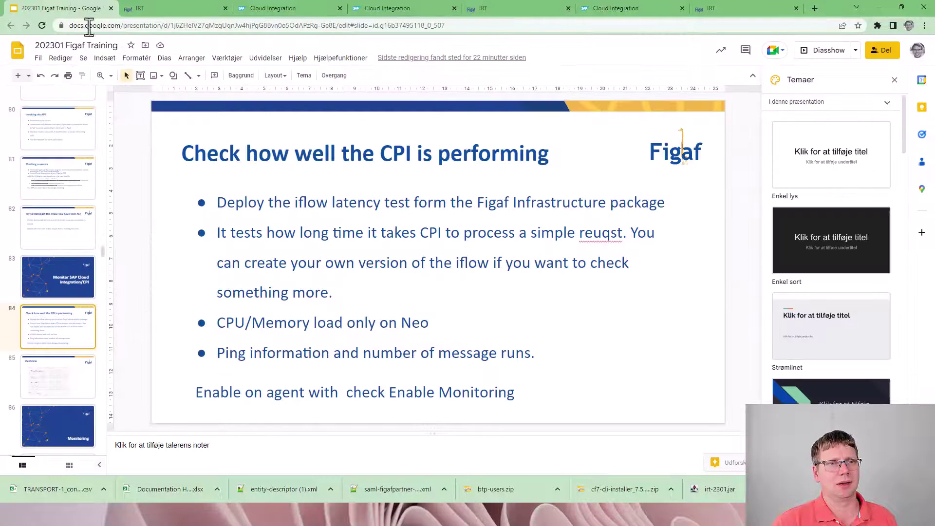
# Step: Present the training deck from Overview through the Monitoring slides to Alerting, then return to IRT
pyautogui.click(838, 55)
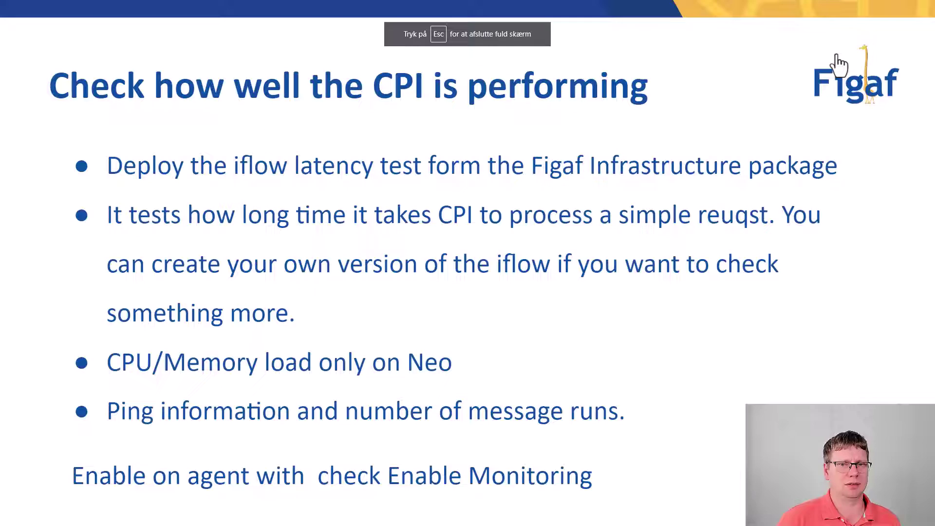
pyautogui.press('Right')
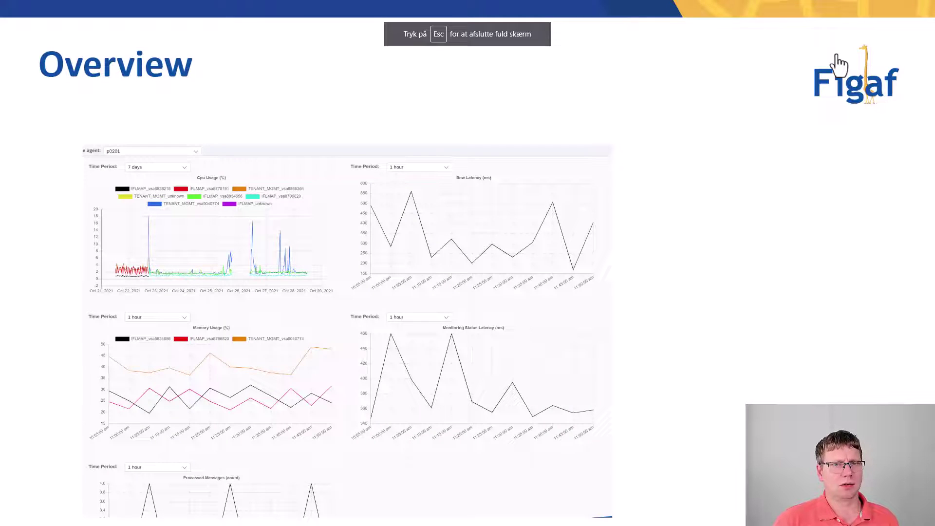
pyautogui.press('Right')
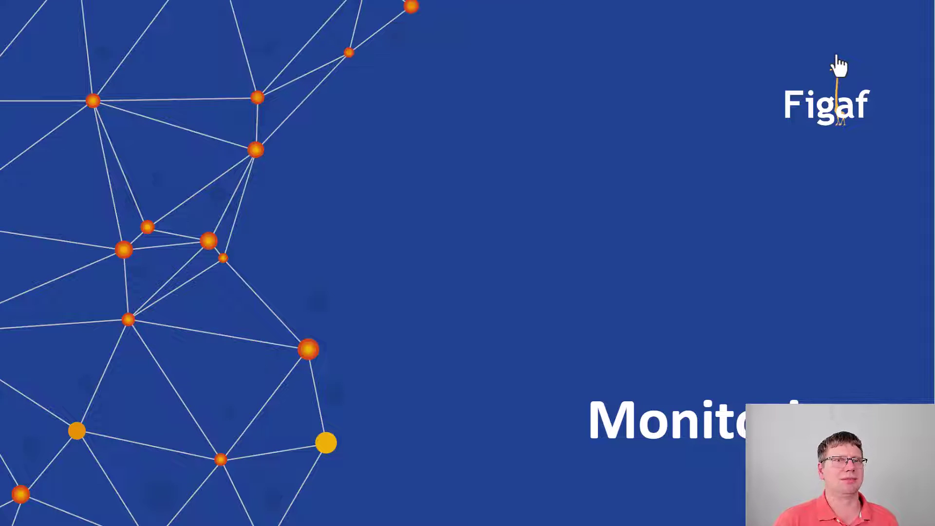
pyautogui.press('Right')
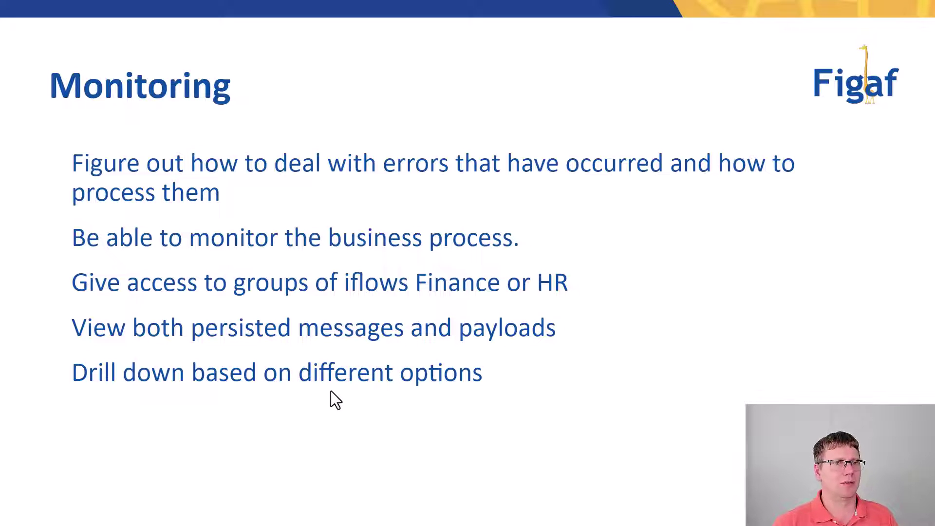
pyautogui.press('Right')
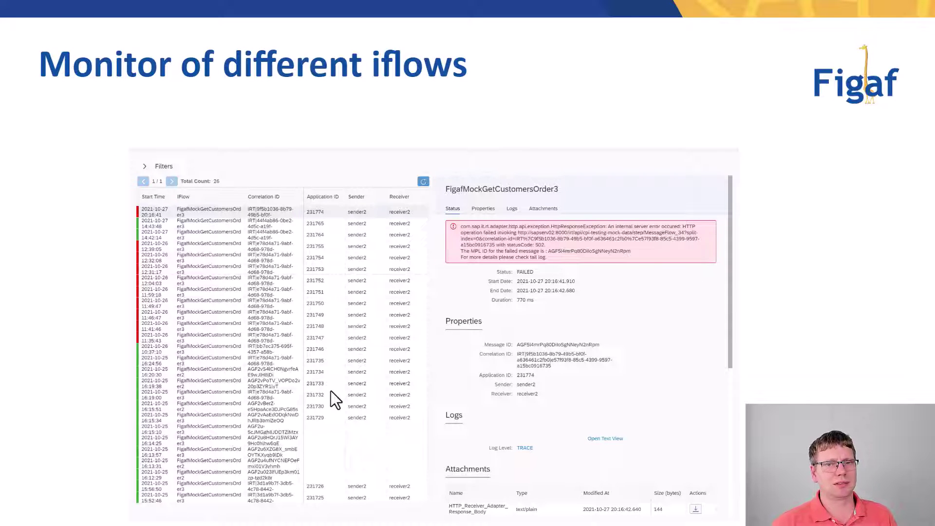
pyautogui.press('Right')
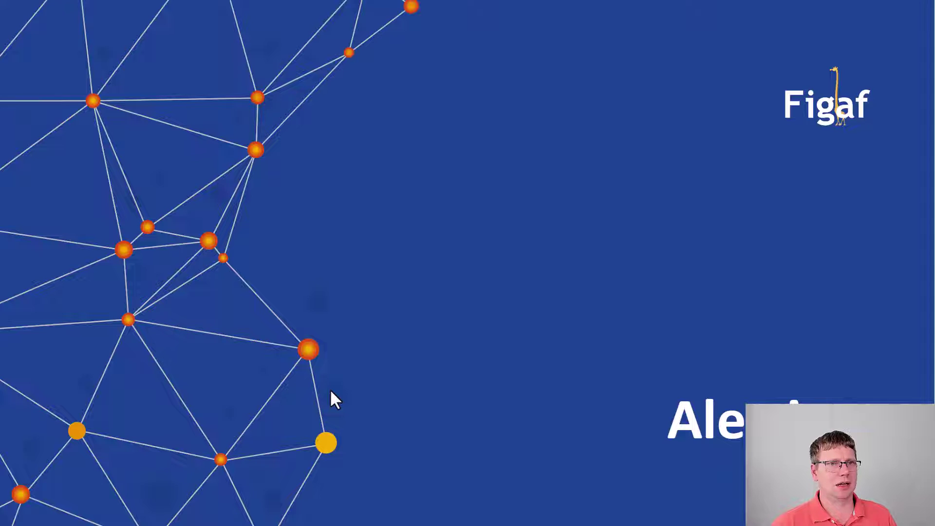
pyautogui.press('Escape')
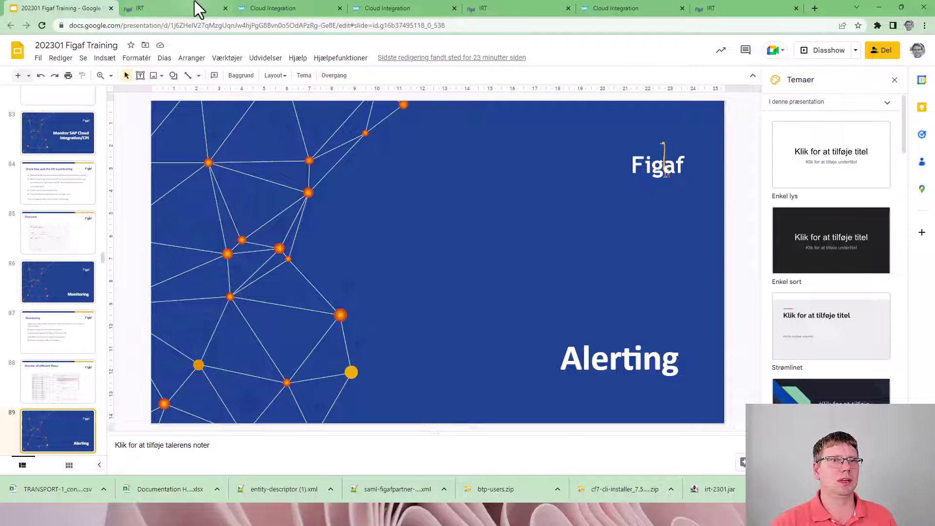
pyautogui.click(194, 5)
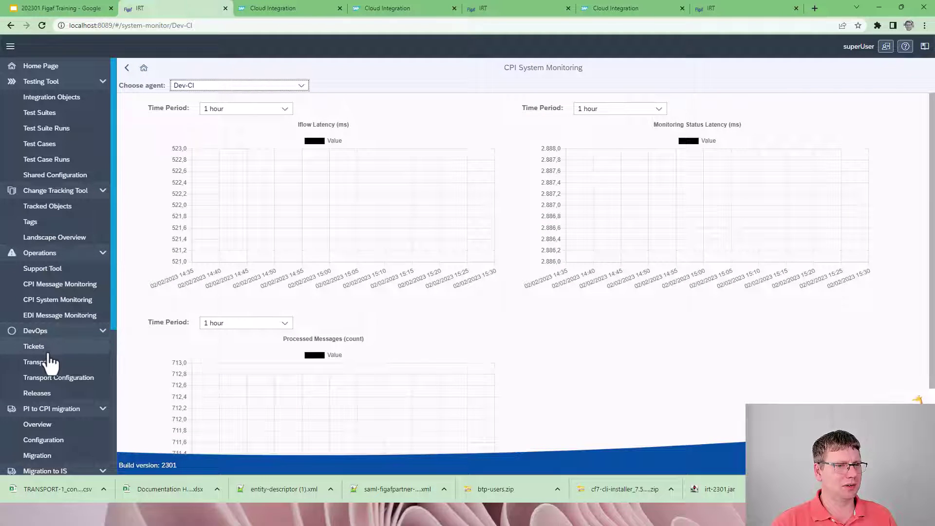
# Step: Open CPI Message Monitoring for the Dev-CI agent with filter editing enabled
pyautogui.click(52, 273)
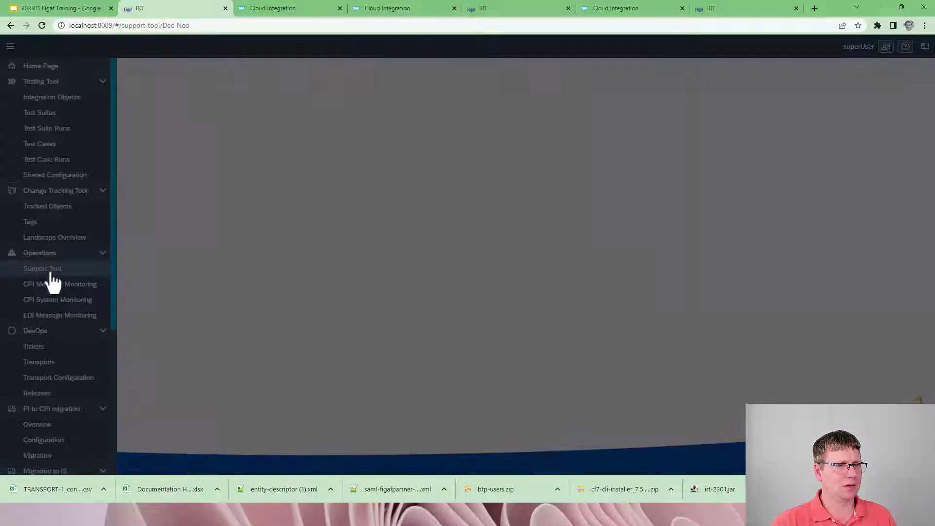
pyautogui.click(55, 286)
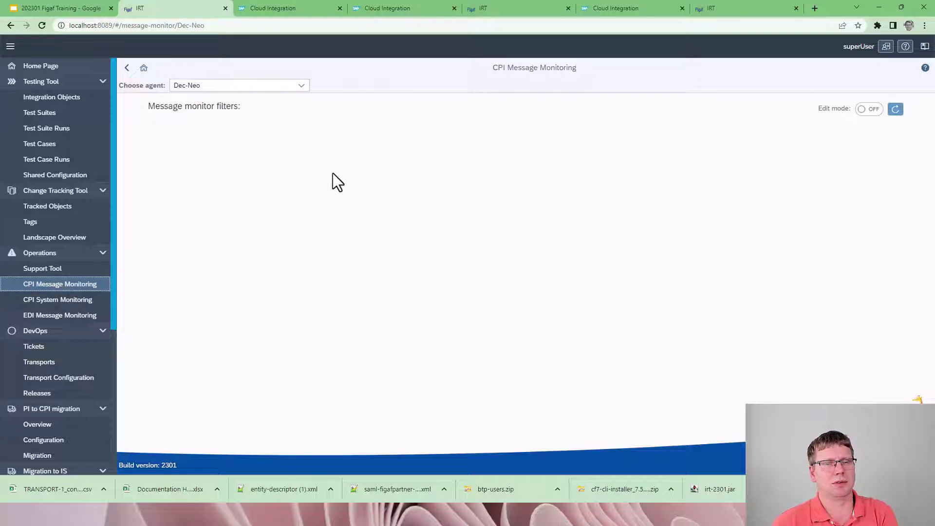
pyautogui.click(302, 87)
pyautogui.click(276, 141)
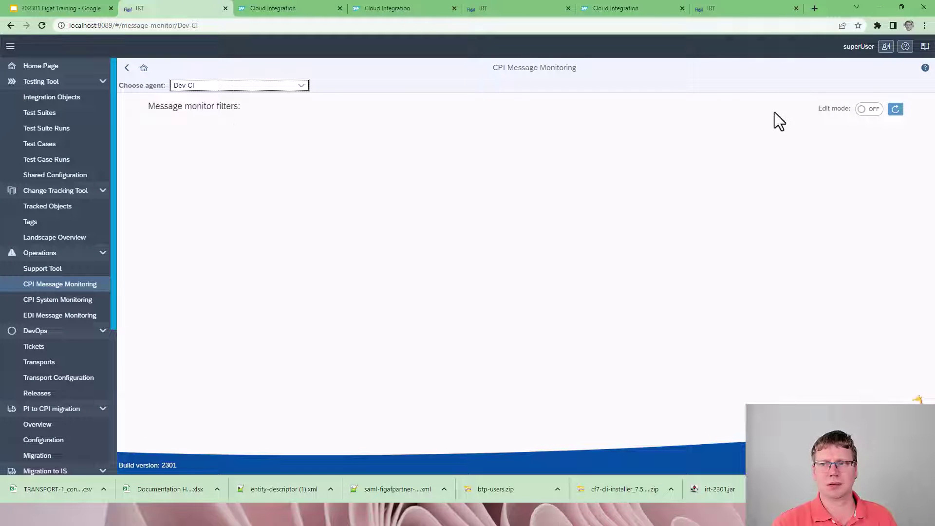
pyautogui.click(866, 111)
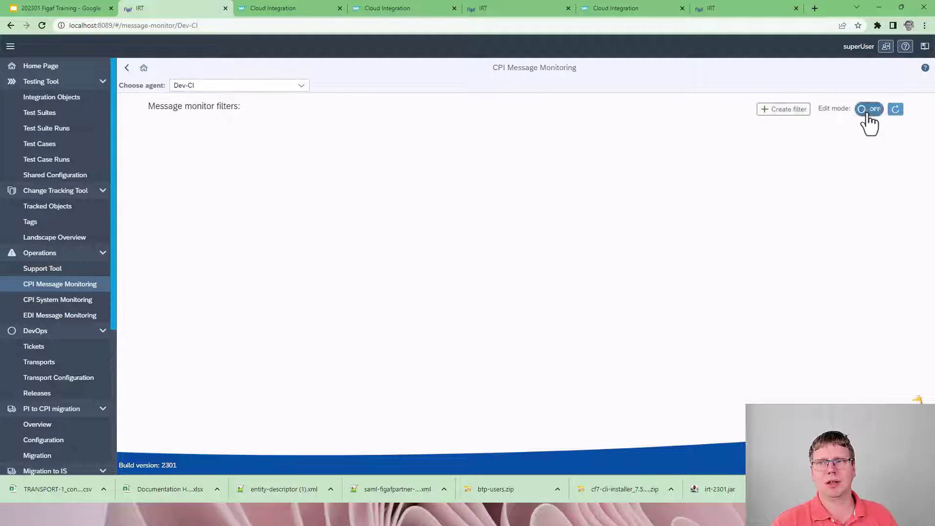
# Step: Start a new filter named GetCustomer for Past Month, applied only to chosen artifacts
pyautogui.click(781, 111)
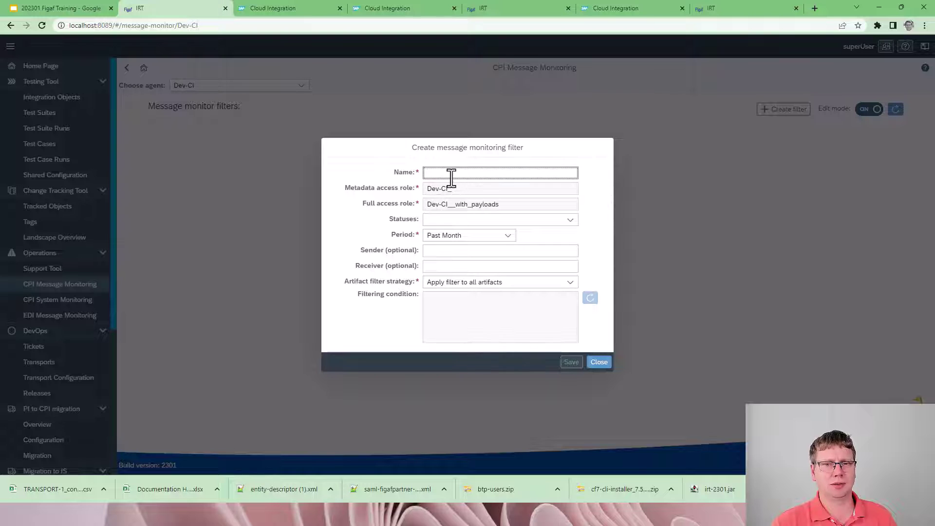
pyautogui.write('Ge')
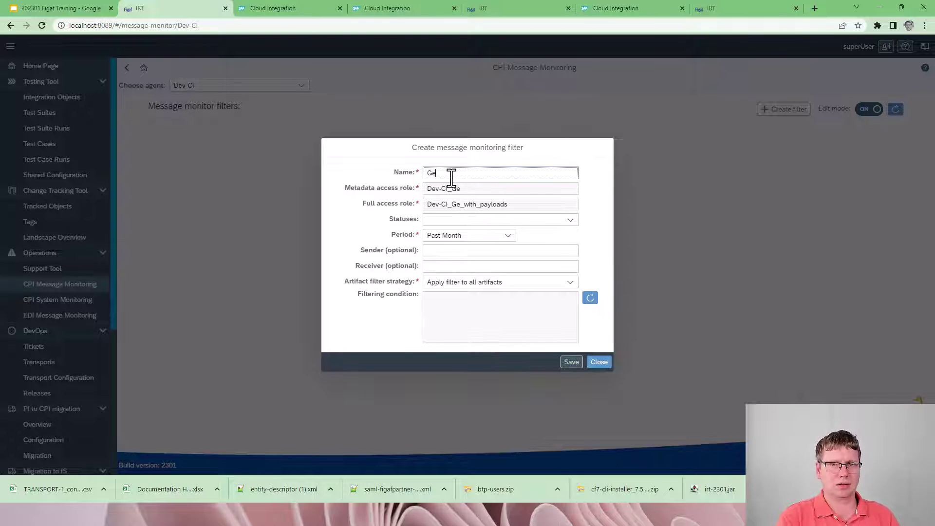
pyautogui.write('tCus')
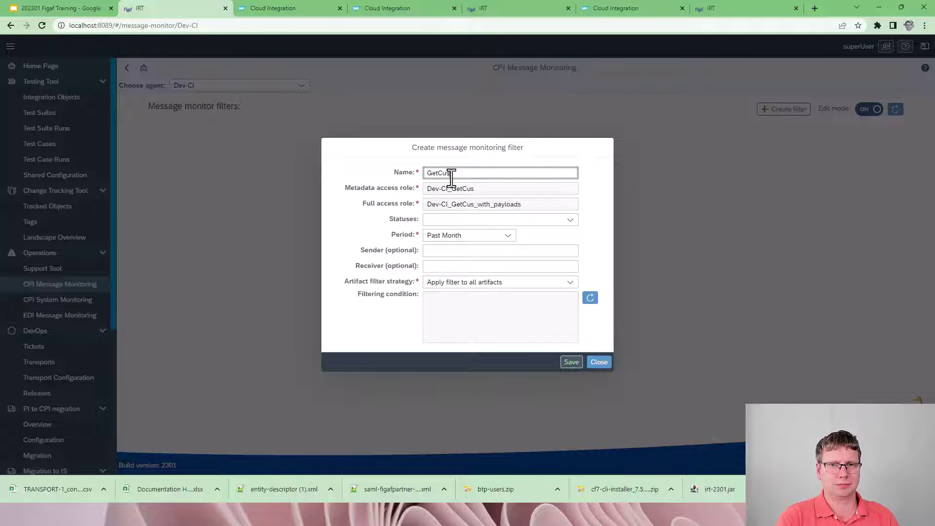
pyautogui.write('tomer')
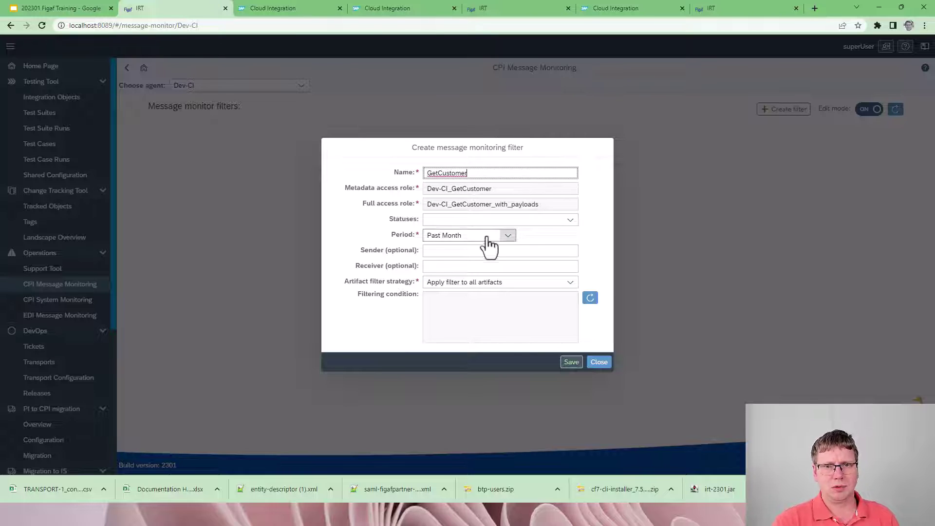
pyautogui.click(488, 237)
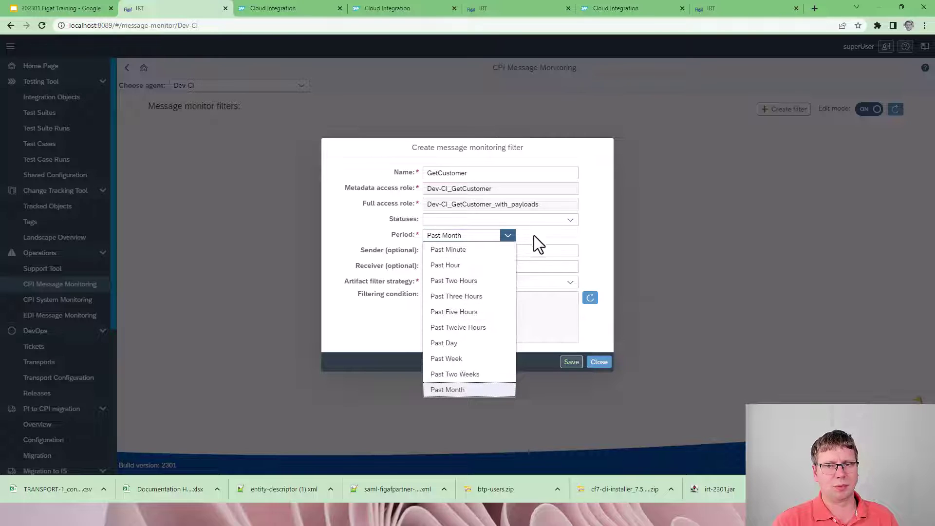
pyautogui.click(535, 235)
pyautogui.click(559, 288)
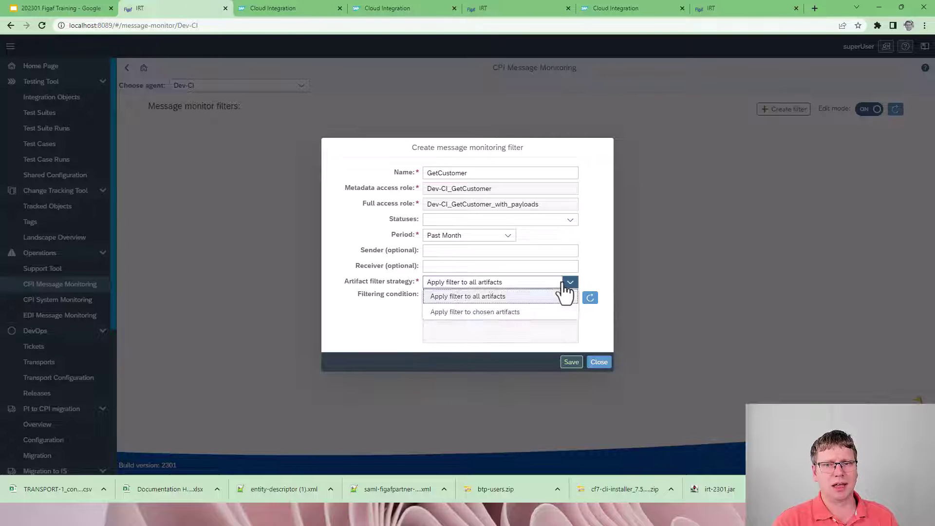
pyautogui.click(498, 312)
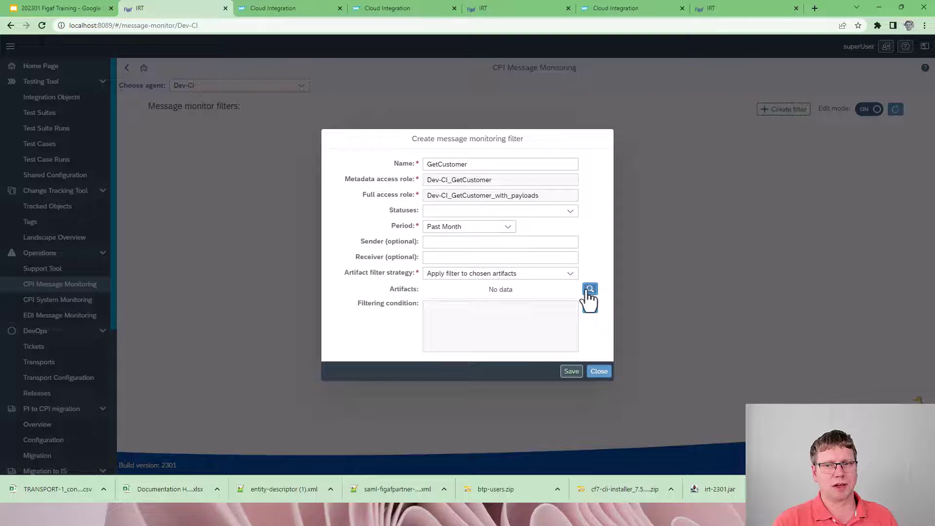
pyautogui.click(590, 289)
# Step: Add FigafMockGetCustomersOrder2, GetCustomersOrder3 and GetCustomersOrder2 to the GetCustomer filter and save it
pyautogui.click(209, 125)
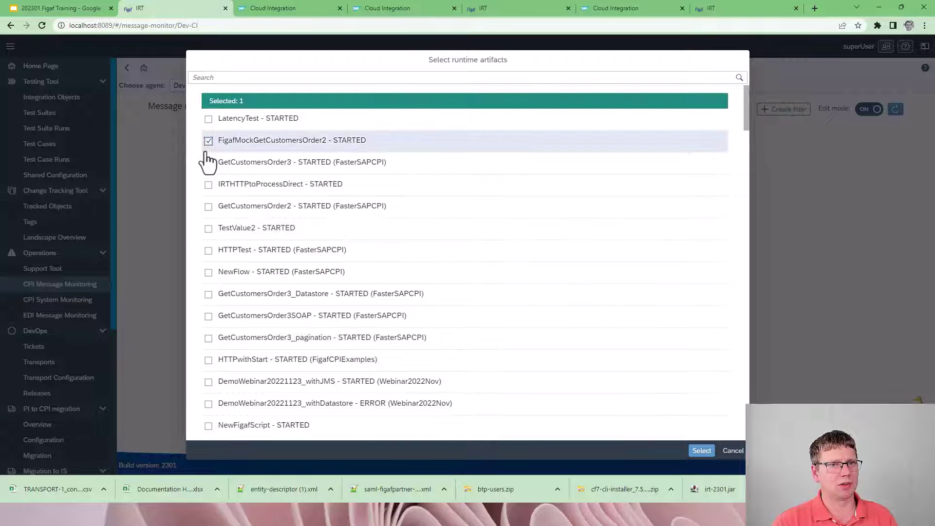
pyautogui.click(209, 162)
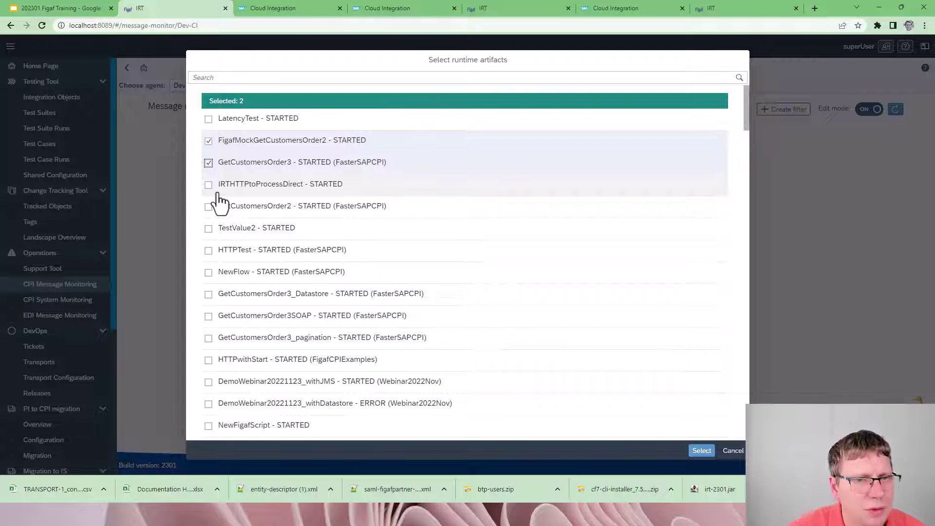
pyautogui.click(209, 206)
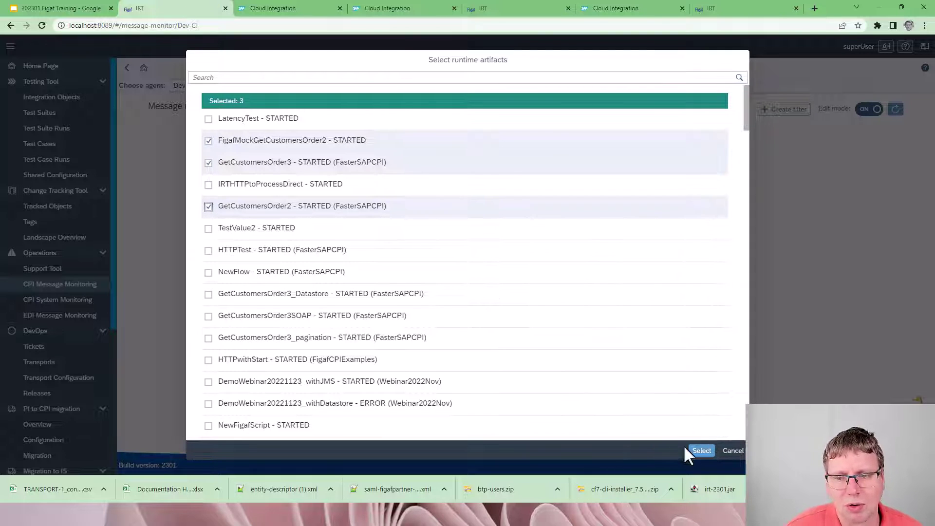
pyautogui.click(702, 451)
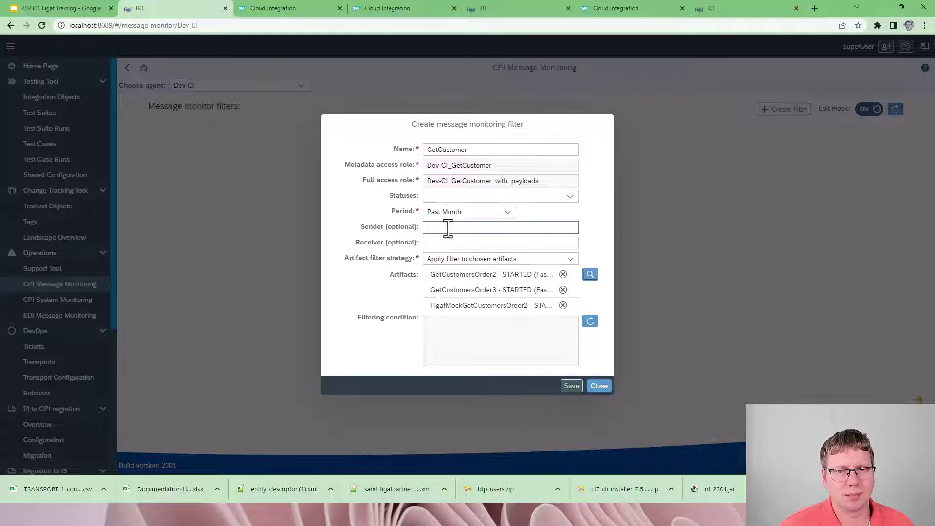
pyautogui.click(570, 386)
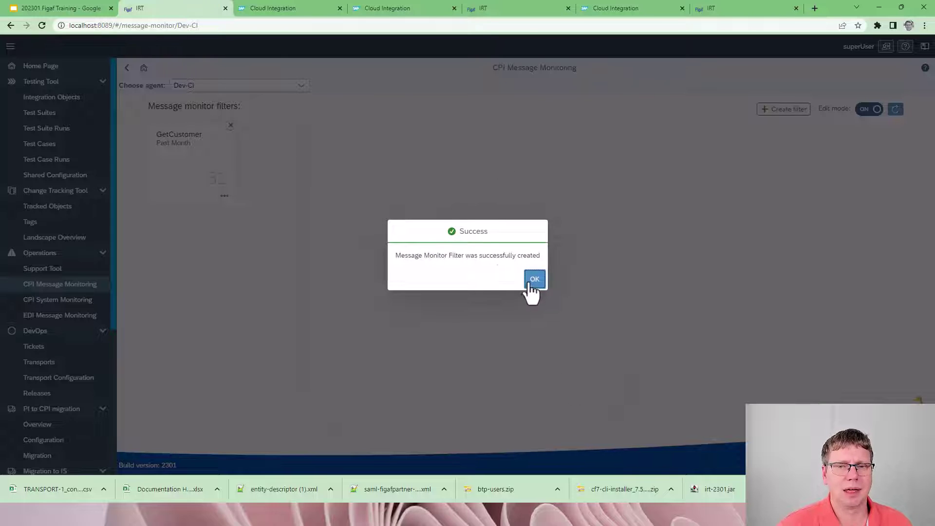
pyautogui.click(534, 280)
# Step: Leave edit mode and open the GetCustomer filter's message browser
pyautogui.click(866, 110)
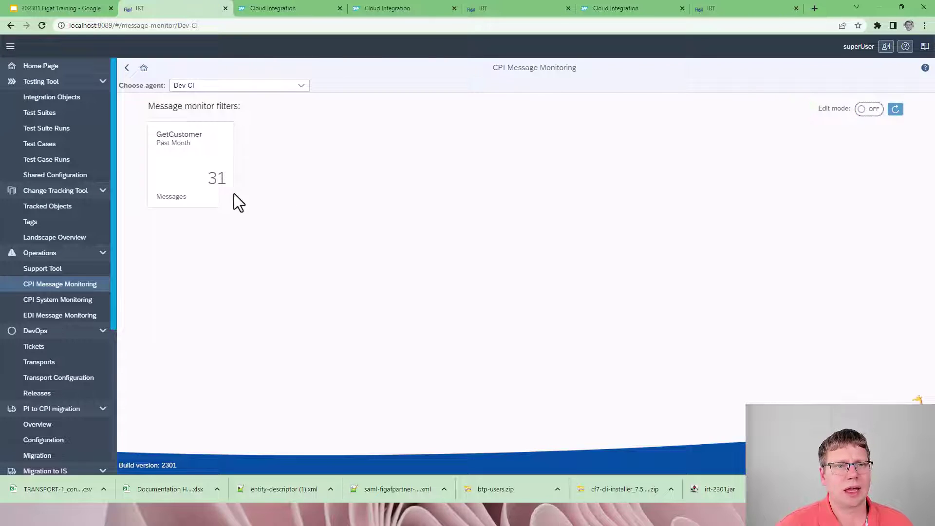
pyautogui.click(194, 187)
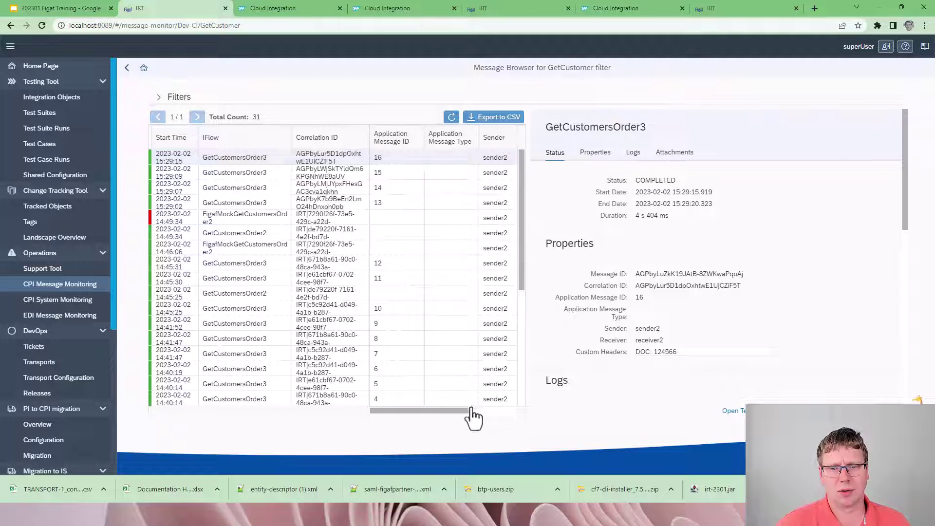
pyautogui.click(126, 68)
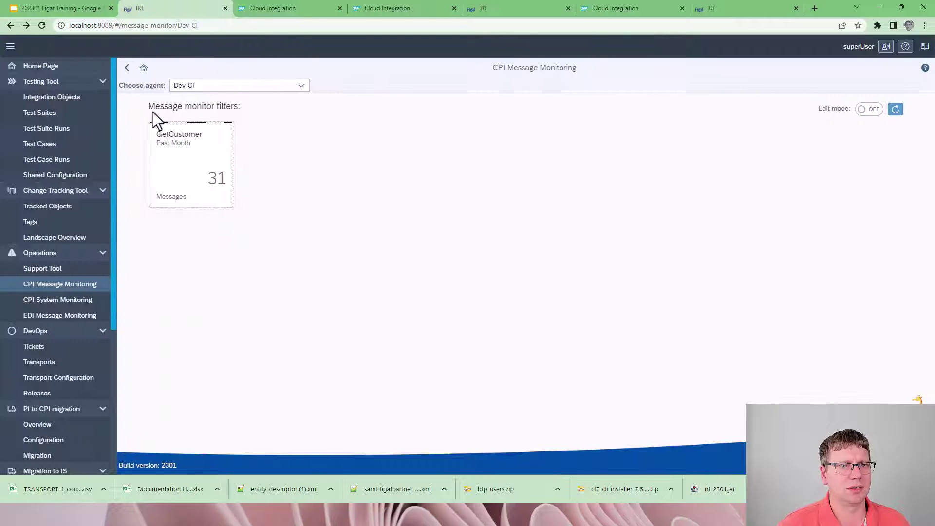
pyautogui.click(151, 126)
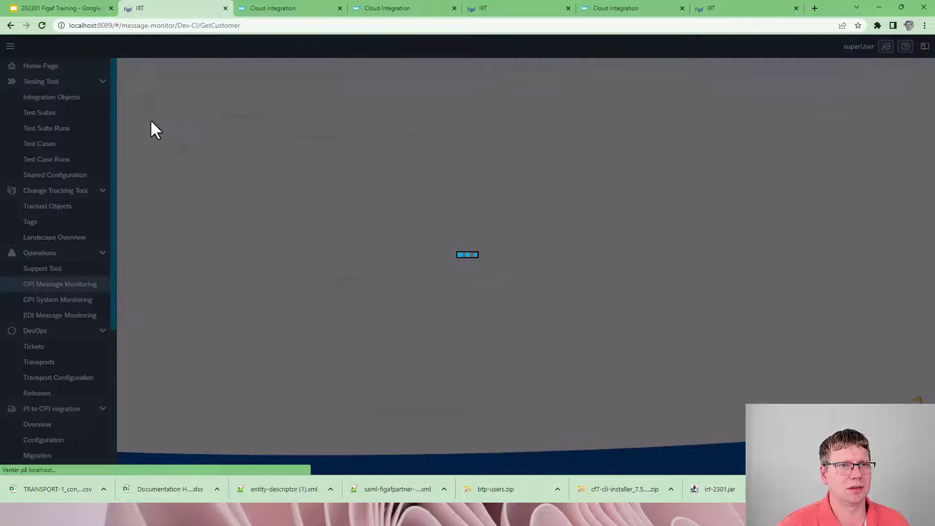
pyautogui.click(10, 47)
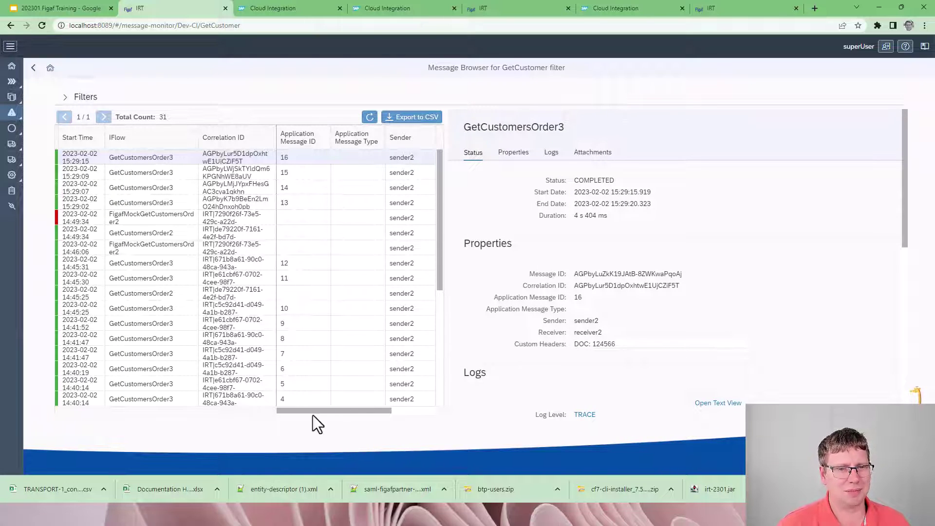
# Step: Download GetCustomersOrder3's FinalMsg attachment and view its XML in a browser tab
pyautogui.moveTo(365, 411); pyautogui.dragTo(340, 399)
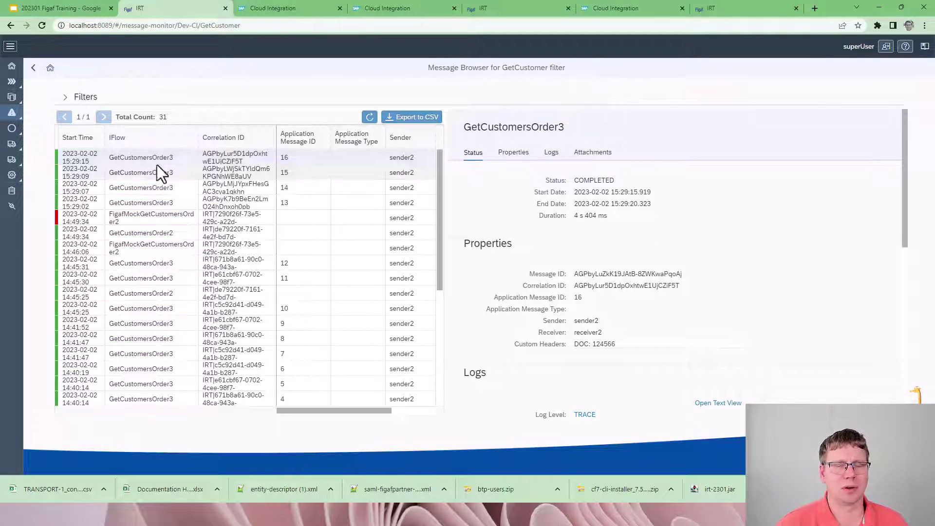
pyautogui.scroll(-1, 607, 324)
pyautogui.scroll(-5, 606, 327)
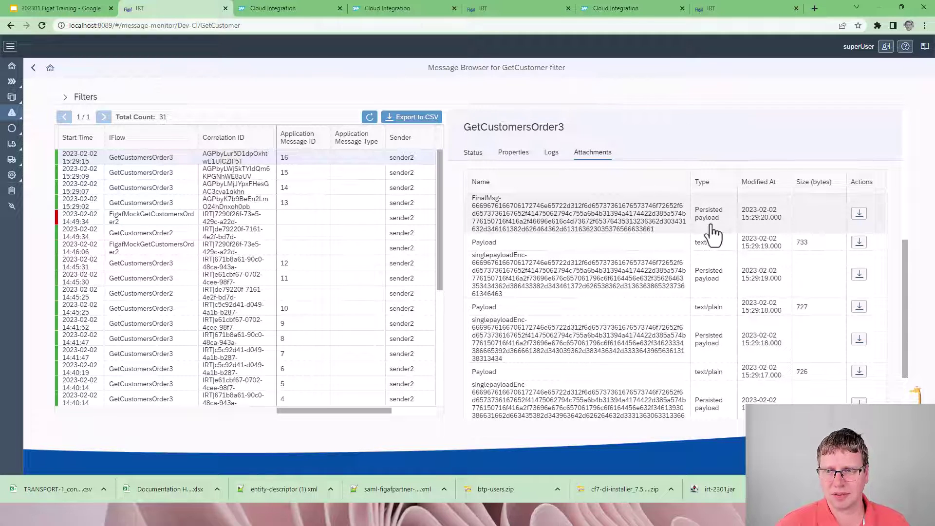
pyautogui.scroll(-1, 698, 251)
pyautogui.scroll(1, 681, 268)
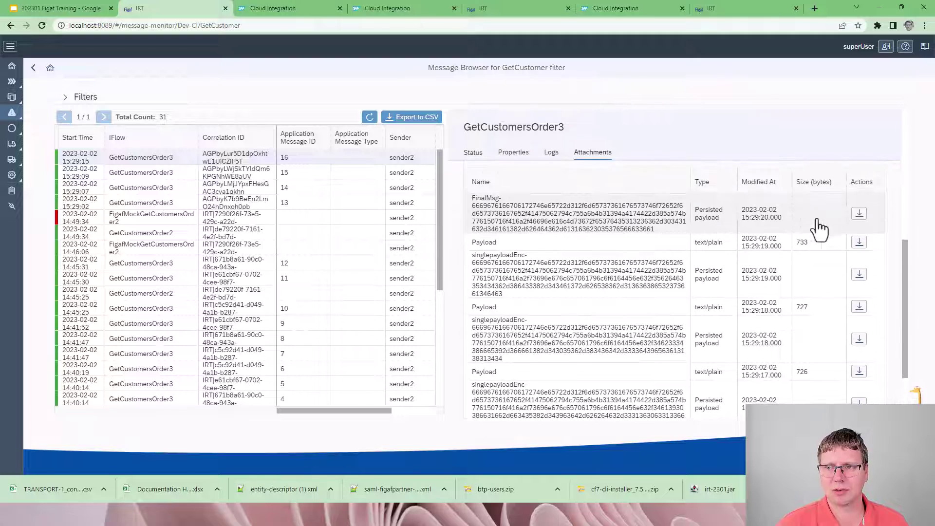
pyautogui.click(860, 215)
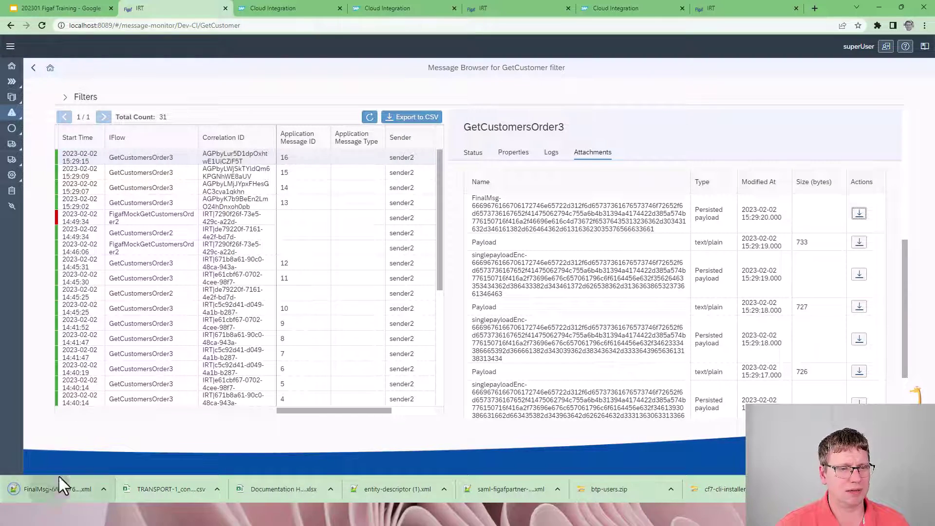
pyautogui.moveTo(60, 484); pyautogui.dragTo(726, 8)
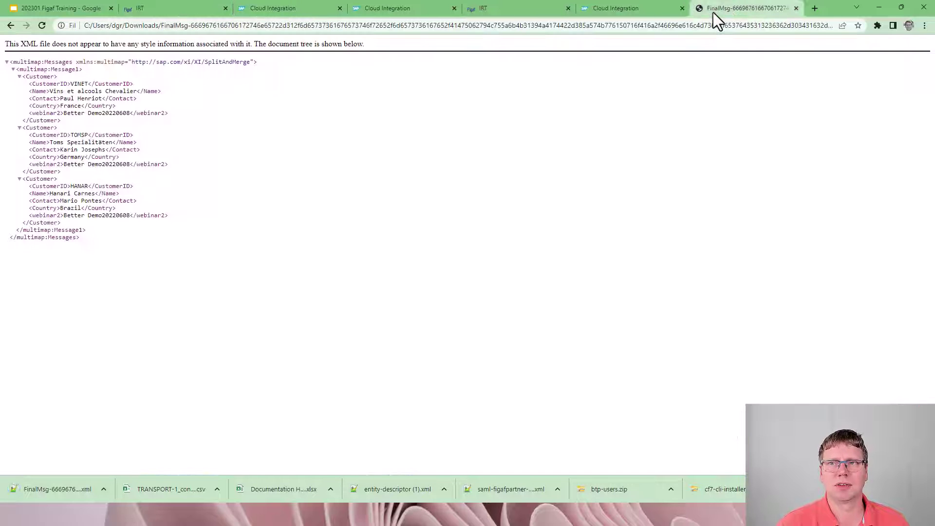
pyautogui.hotkey('ctrl', 'w')
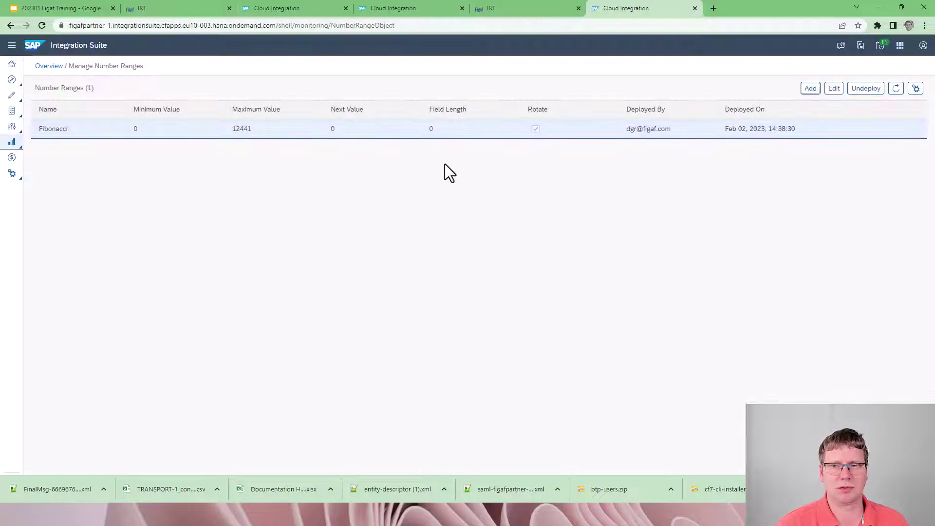
pyautogui.click(198, 14)
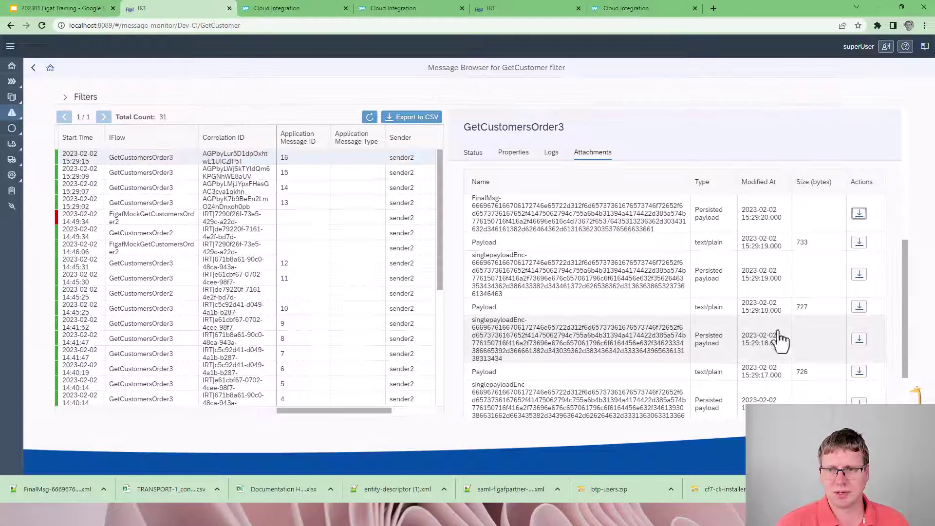
# Step: Download GetCustomersOrder3's Payload attachment as Payload.json
pyautogui.click(857, 243)
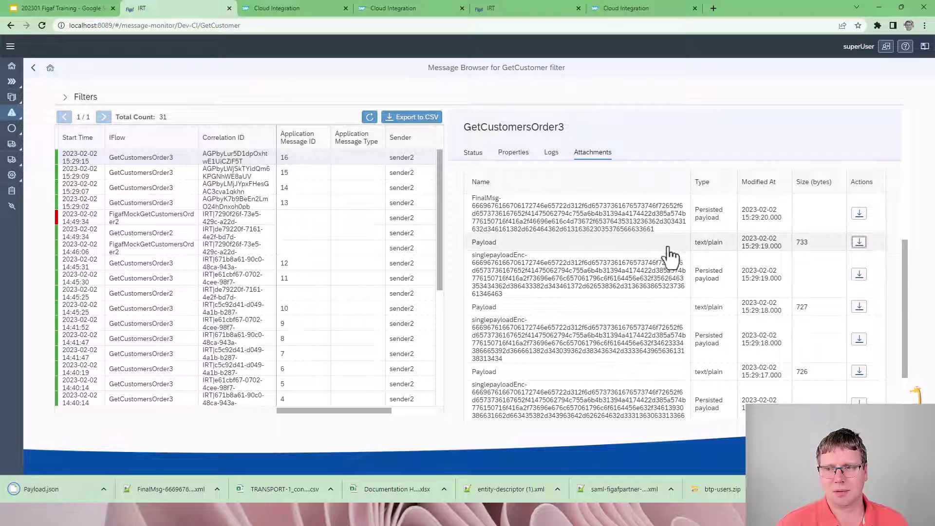
pyautogui.scroll(-2, 662, 258)
pyautogui.scroll(2, 621, 286)
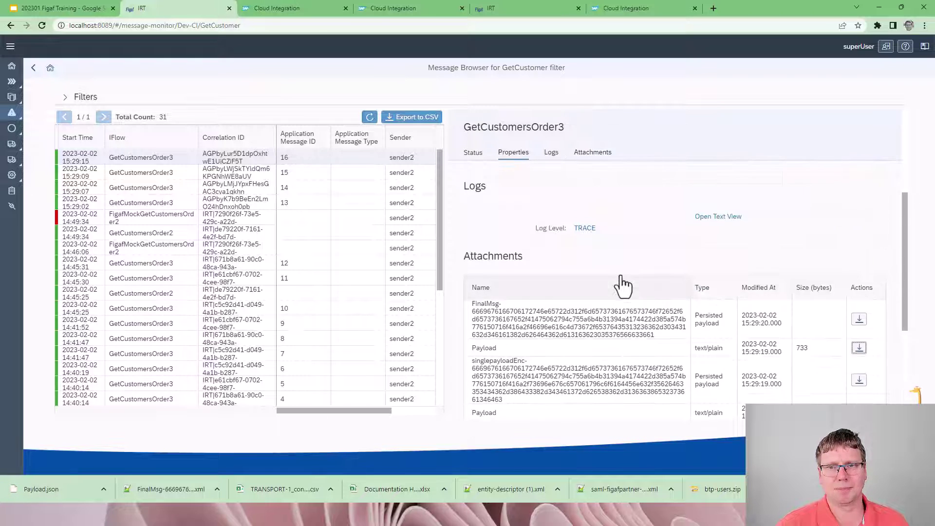
pyautogui.scroll(-2, 619, 286)
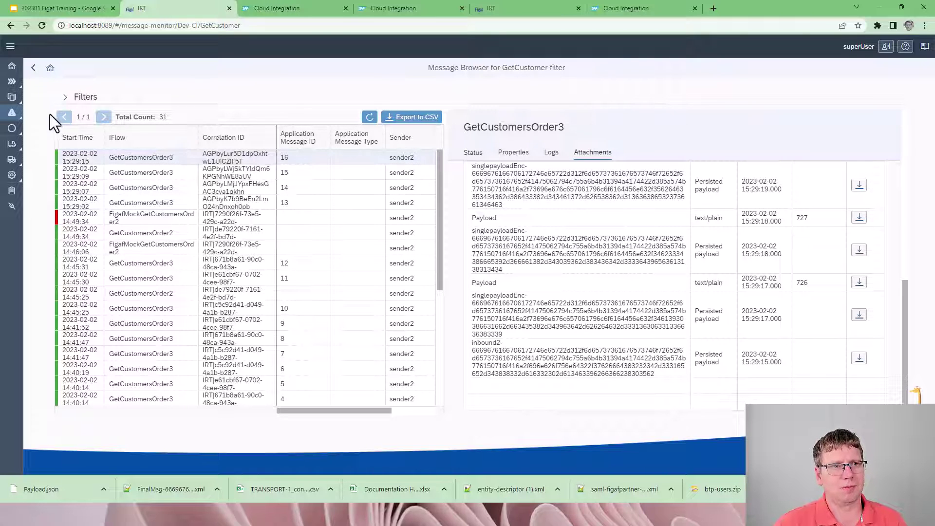
# Step: Assign the first user the Dev-CI_GetCustomer_with_payloads message monitor filter role in User Management and save
pyautogui.click(12, 181)
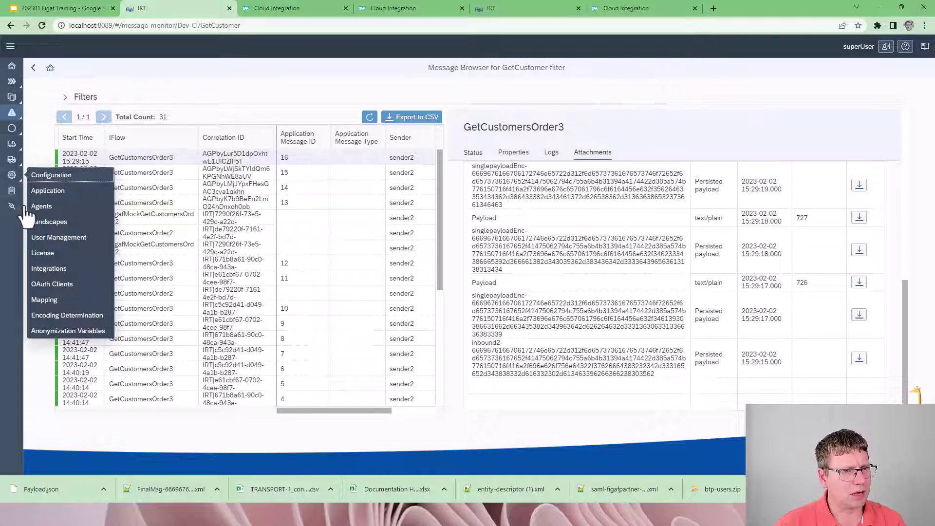
pyautogui.click(63, 237)
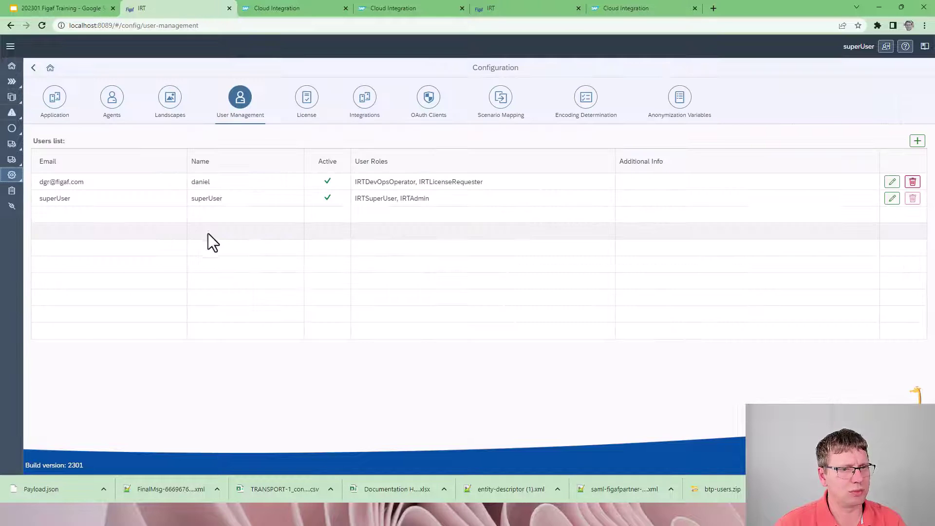
pyautogui.click(893, 182)
pyautogui.click(609, 234)
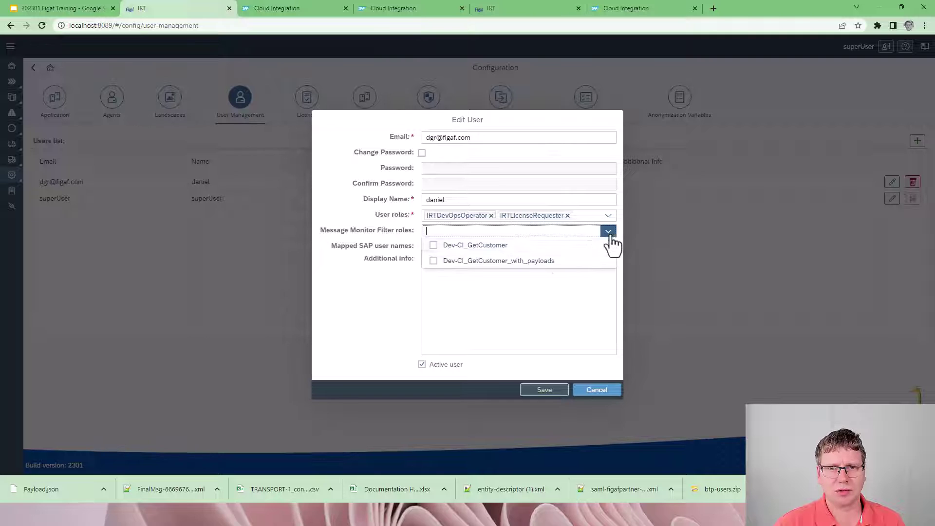
pyautogui.click(471, 262)
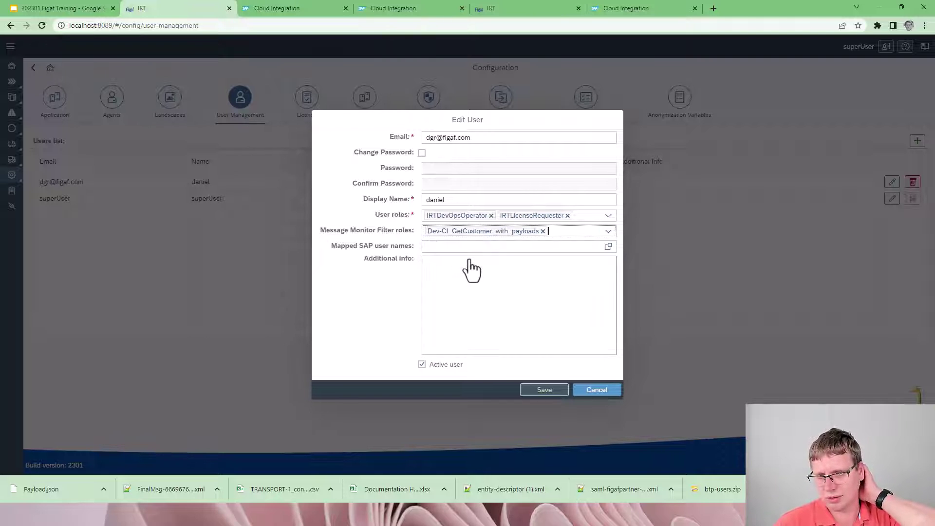
pyautogui.click(544, 390)
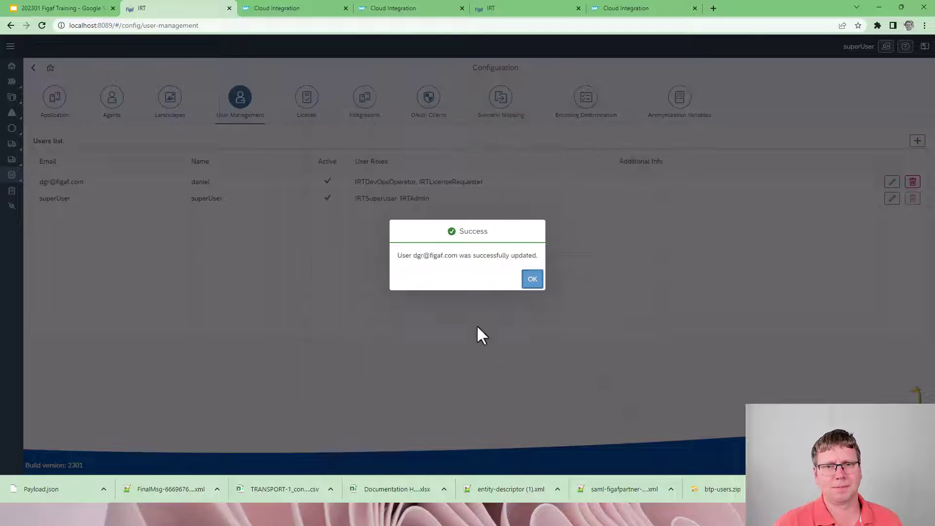
pyautogui.click(532, 279)
pyautogui.press('super+Tab')
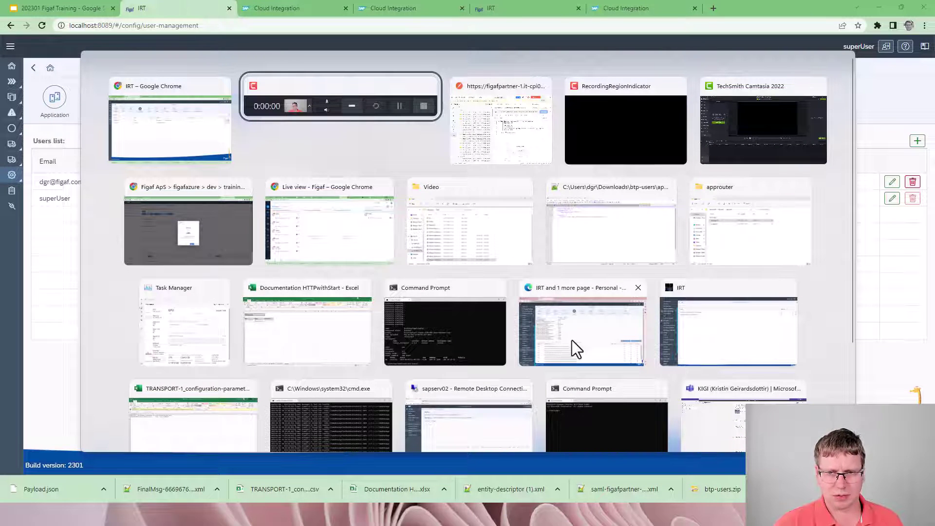
# Step: In the second IRT window, try cloud-tenant CPI Message Monitoring and dismiss the agents-not-configured warning
pyautogui.press('Escape')
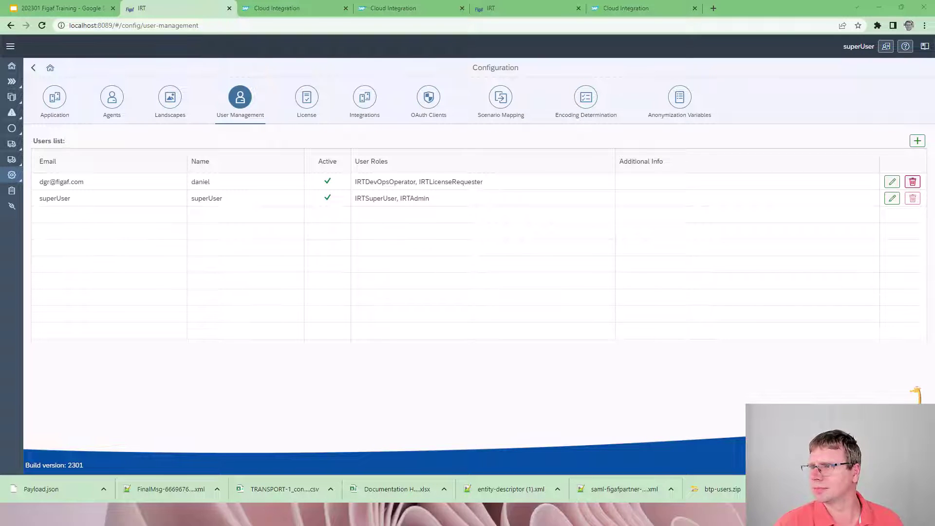
pyautogui.hotkey('alt', 'Tab')
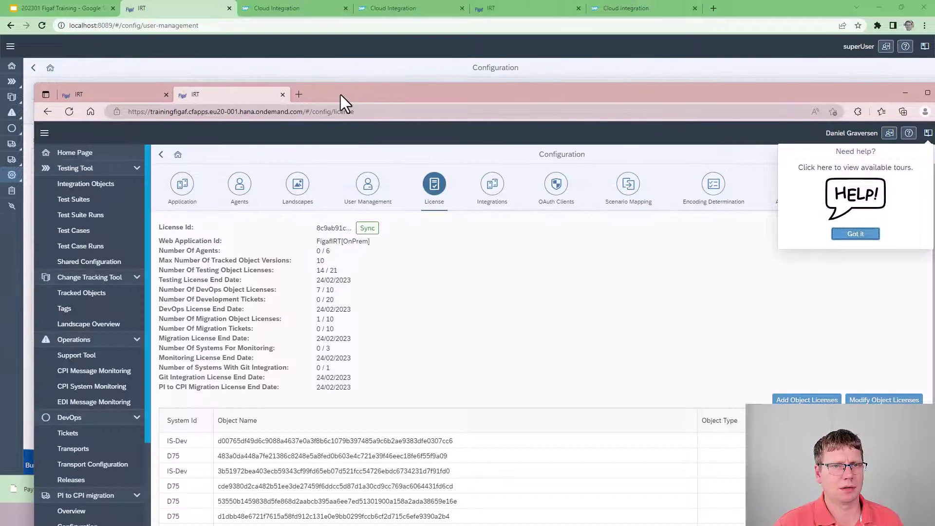
pyautogui.moveTo(340, 95); pyautogui.dragTo(339, 71)
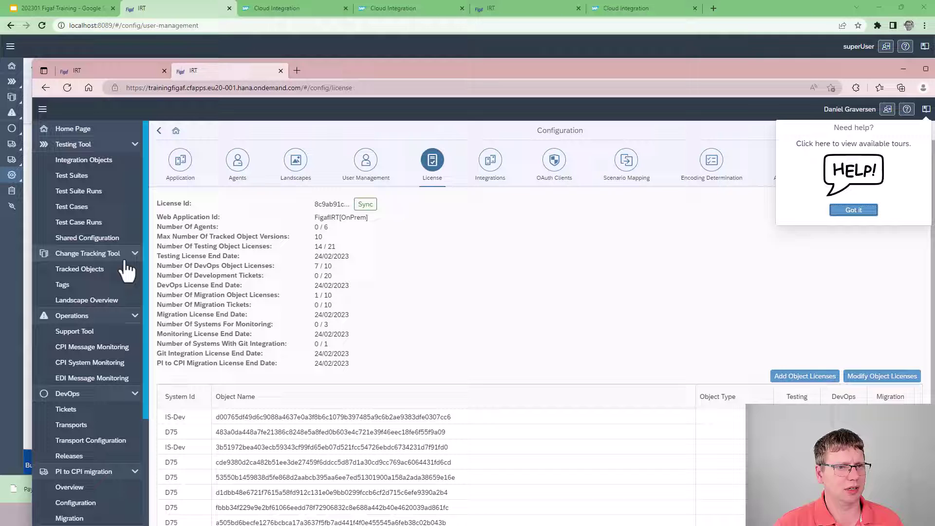
pyautogui.click(91, 347)
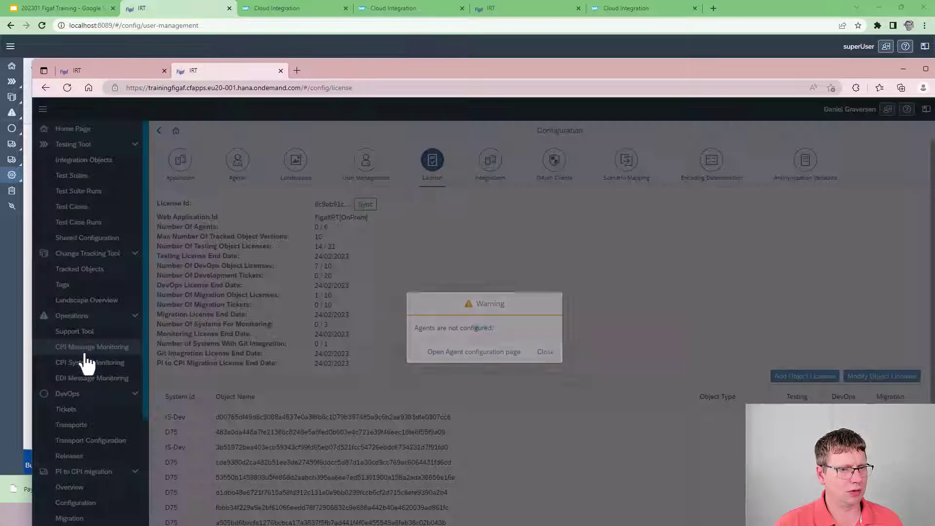
pyautogui.click(467, 354)
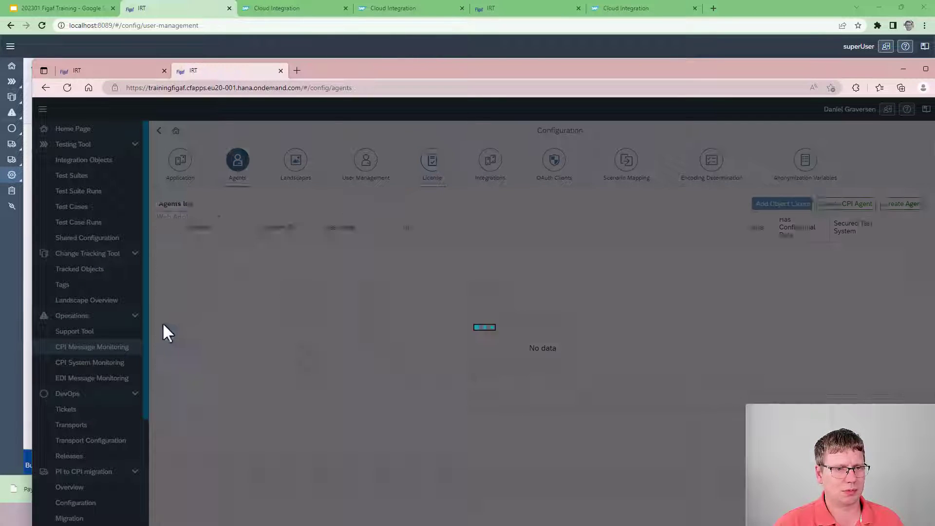
pyautogui.click(108, 348)
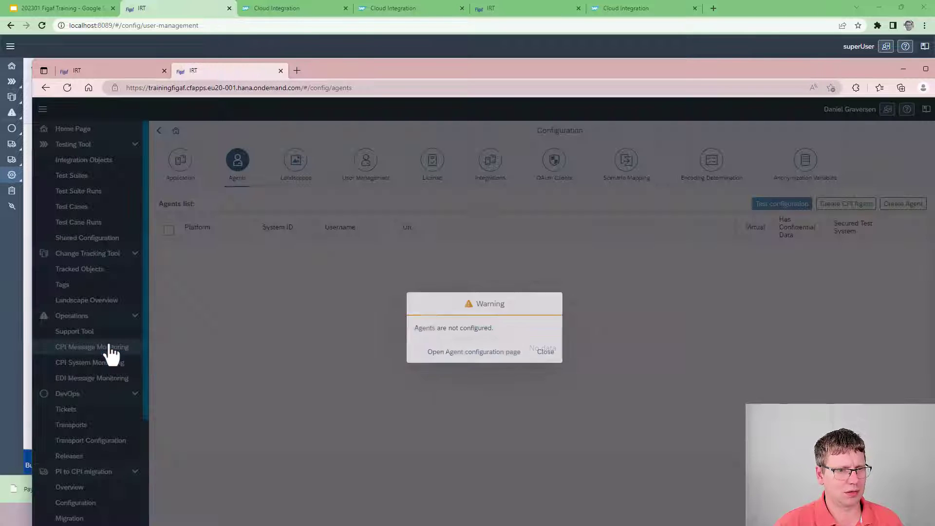
pyautogui.click(546, 352)
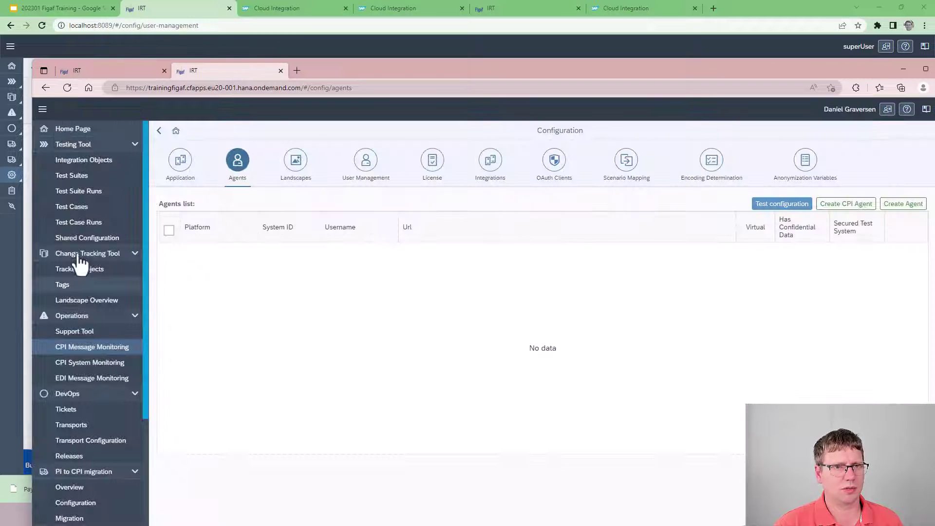
# Step: Switch to the localhost IRT tab, reload it, and close the cloud tenant tab
pyautogui.click(130, 71)
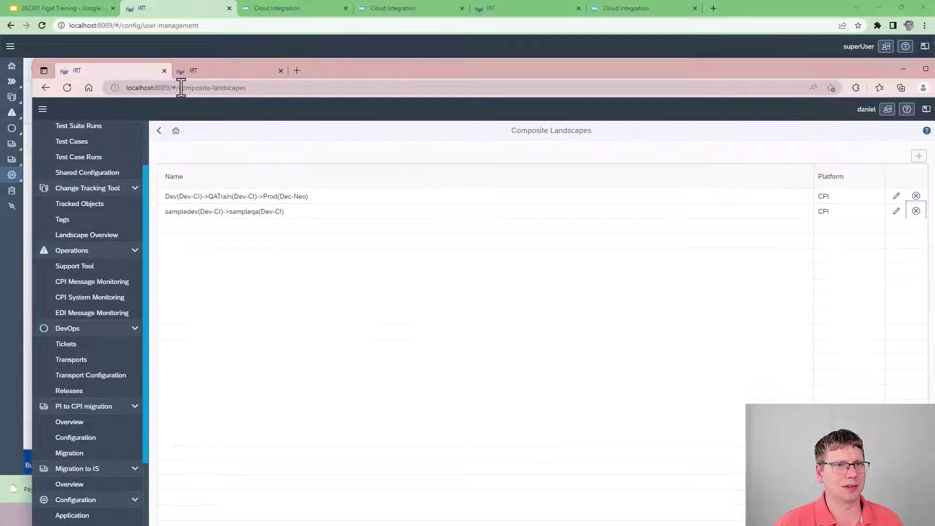
pyautogui.click(67, 87)
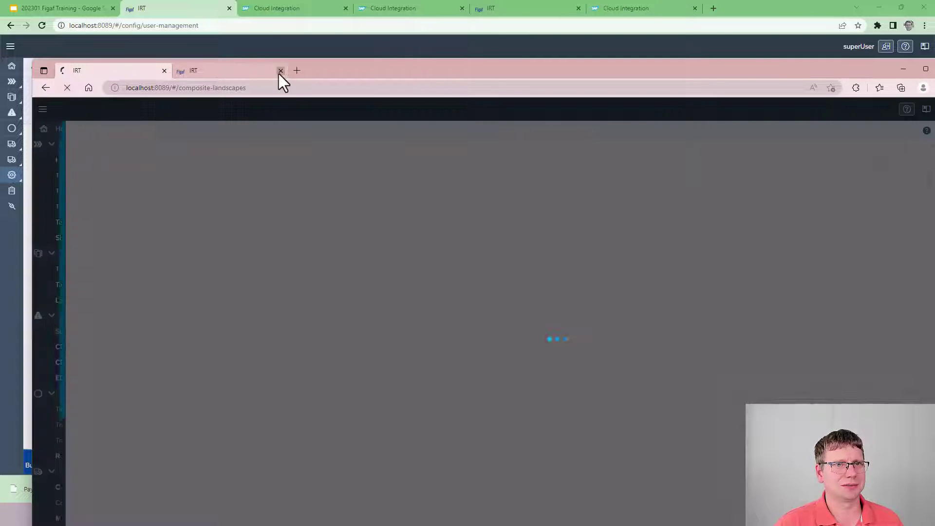
pyautogui.click(280, 71)
pyautogui.moveTo(274, 72); pyautogui.dragTo(273, 56)
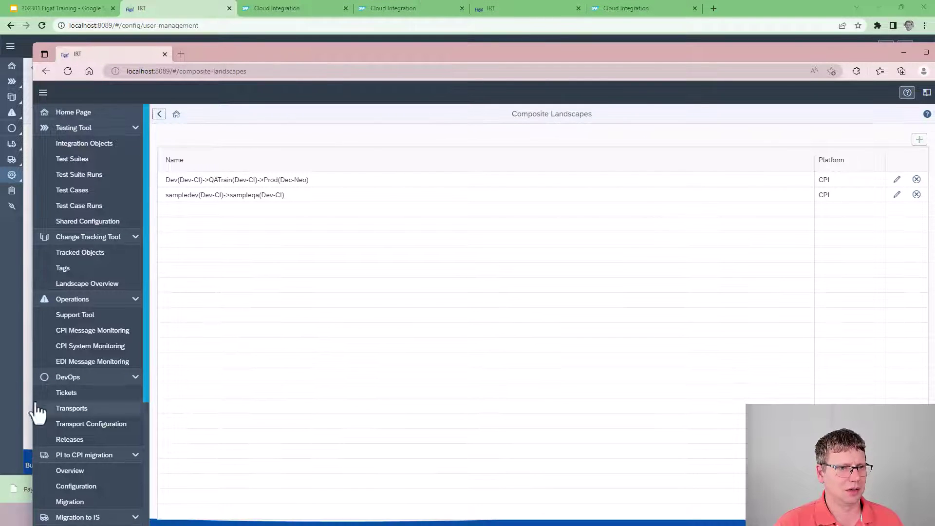
# Step: In CPI Message Monitoring, pick agent Dev-CI, open the GetCustomer tile, export its 31 messages to CSV, and open the file
pyautogui.click(103, 330)
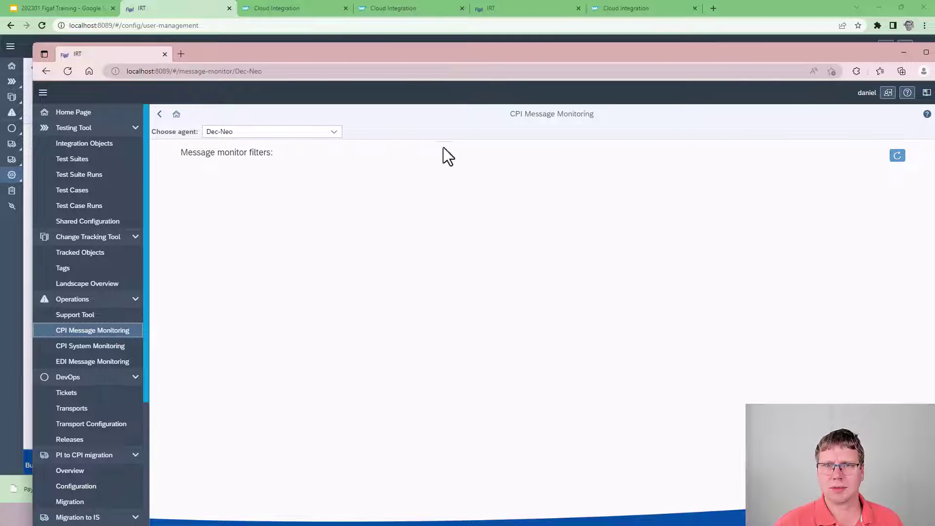
pyautogui.click(299, 131)
pyautogui.click(271, 195)
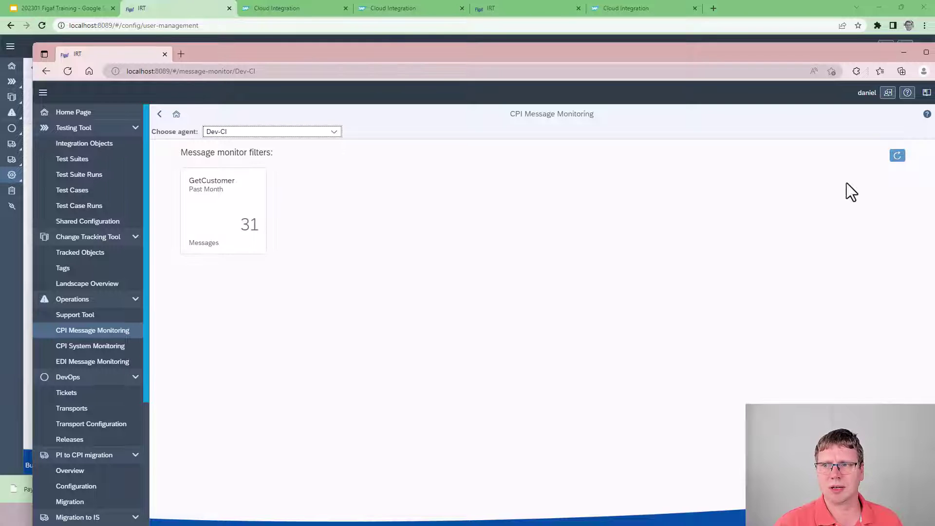
pyautogui.click(249, 239)
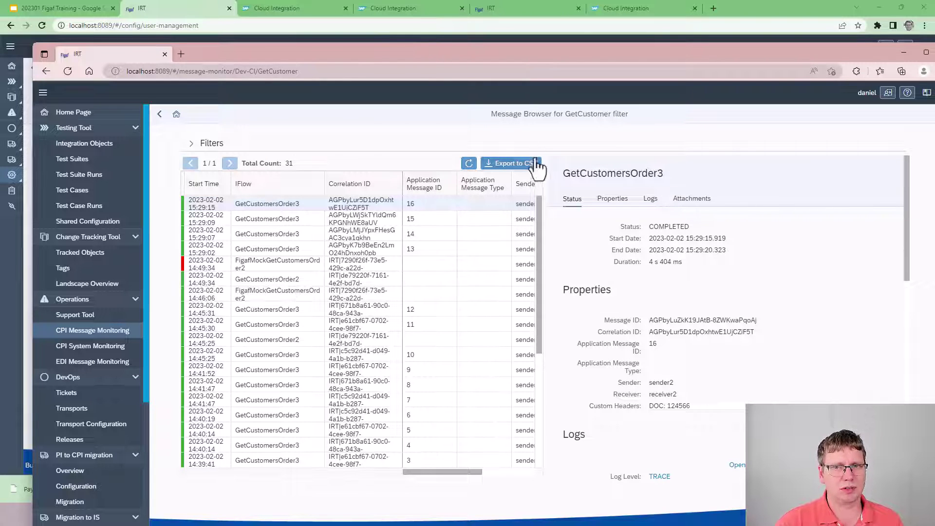
pyautogui.click(468, 164)
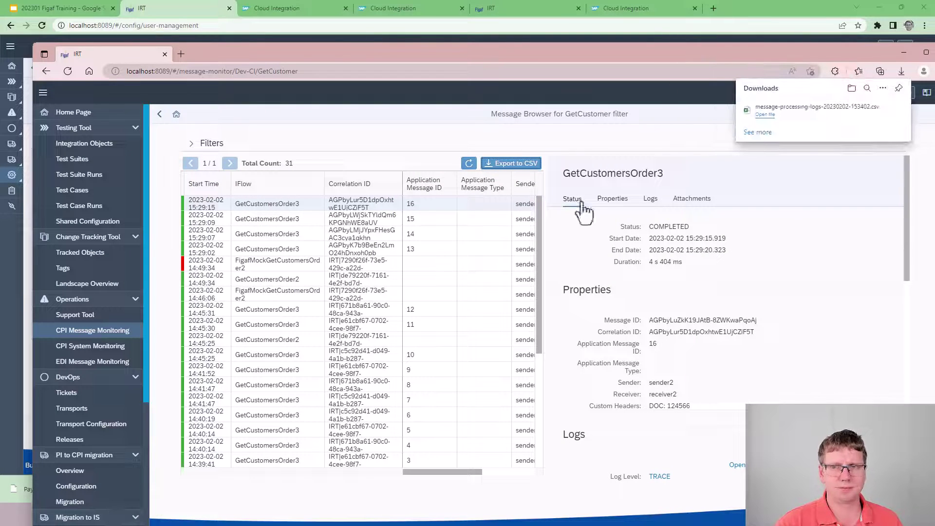
pyautogui.click(763, 115)
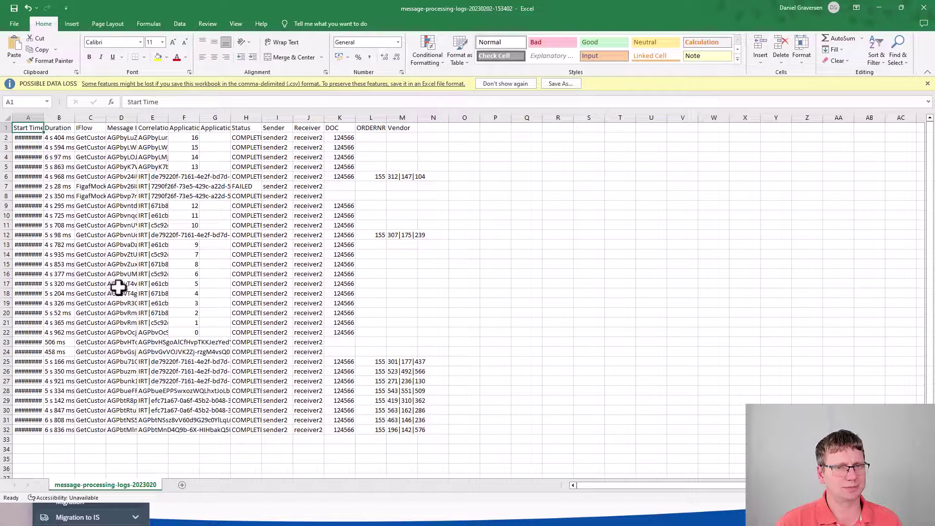
# Step: Inspect the exported log's values, such as ORDERNR in L6, the DOC header, and Application Message fields
pyautogui.click(111, 251)
pyautogui.click(361, 176)
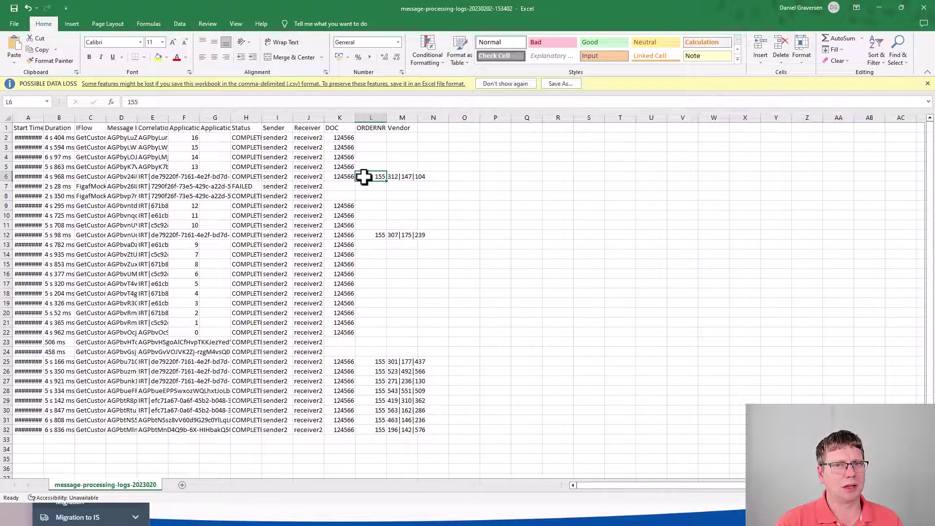
pyautogui.click(341, 129)
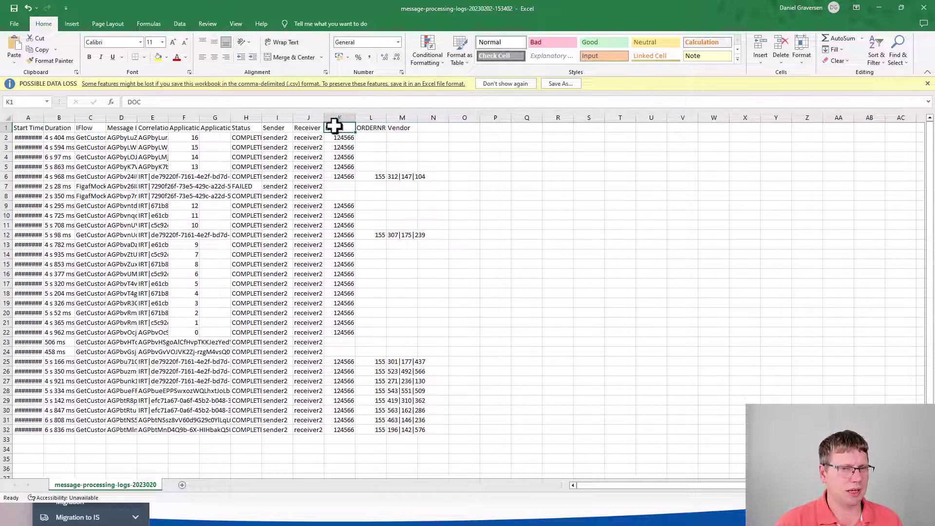
pyautogui.click(192, 137)
pyautogui.click(227, 128)
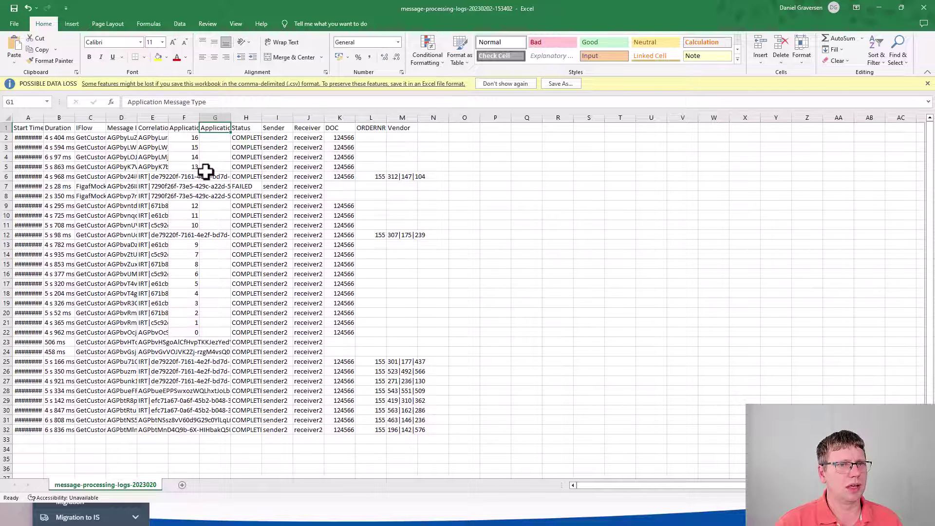
# Step: Widen columns A, C, D and E so dates, IFlow names, Message IDs and Correlation IDs show fully
pyautogui.doubleClick(169, 117)
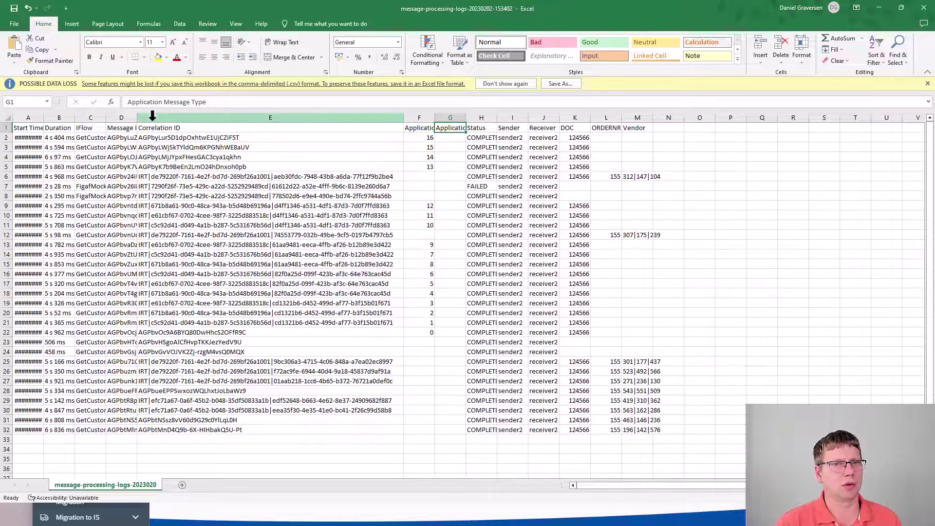
pyautogui.doubleClick(136, 117)
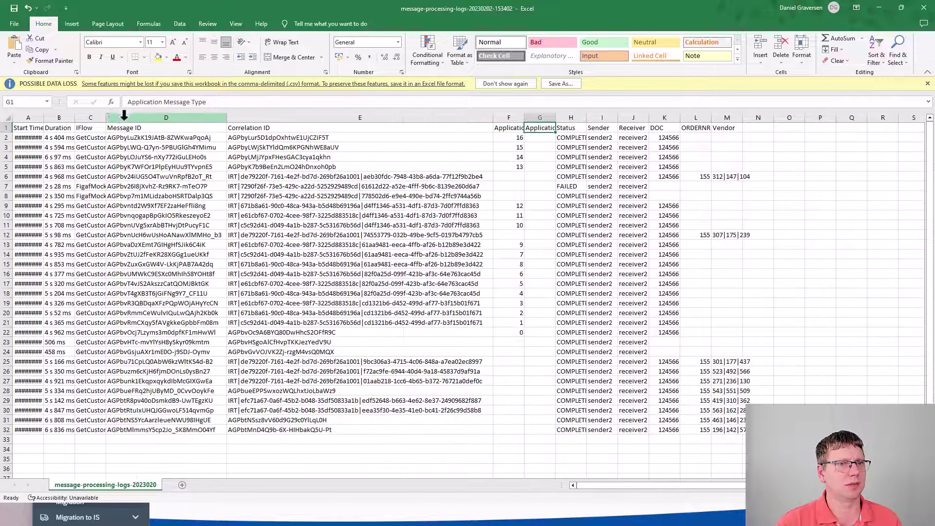
pyautogui.moveTo(106, 117); pyautogui.dragTo(155, 119)
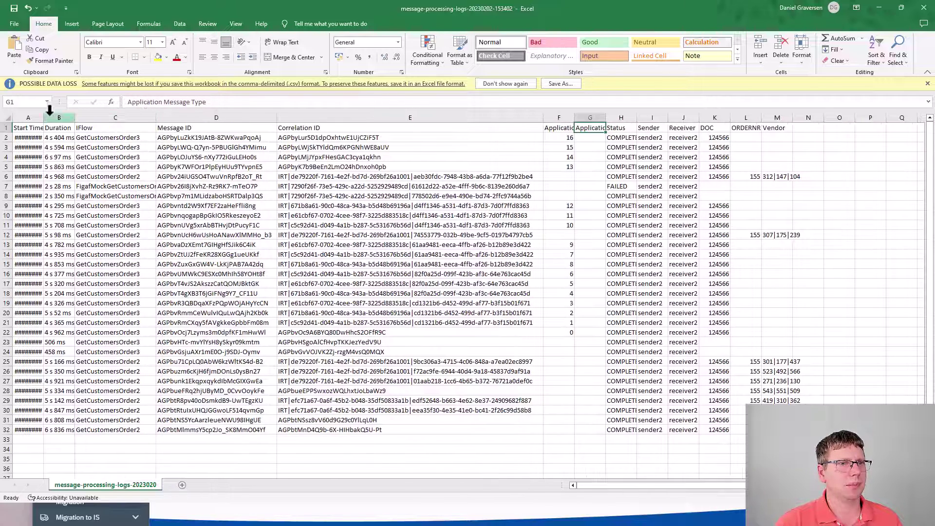
pyautogui.moveTo(43, 118); pyautogui.dragTo(88, 117)
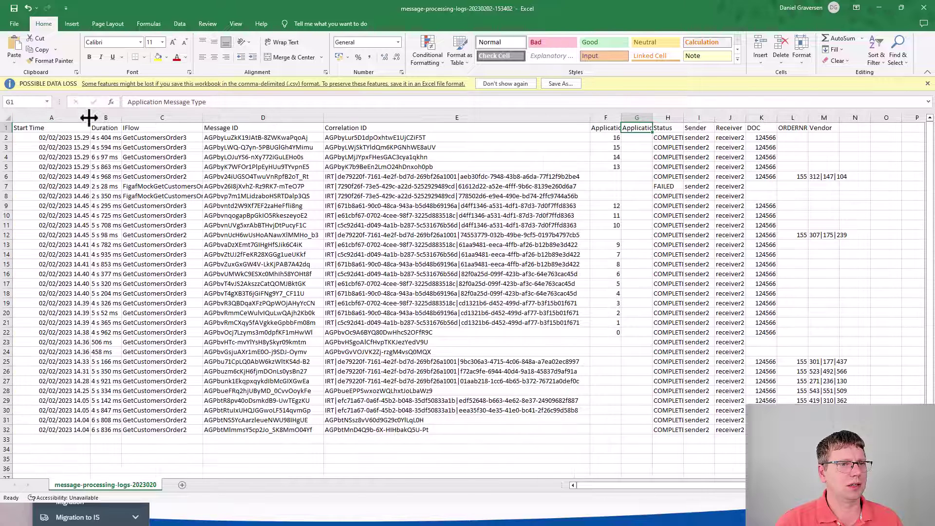
pyautogui.click(700, 293)
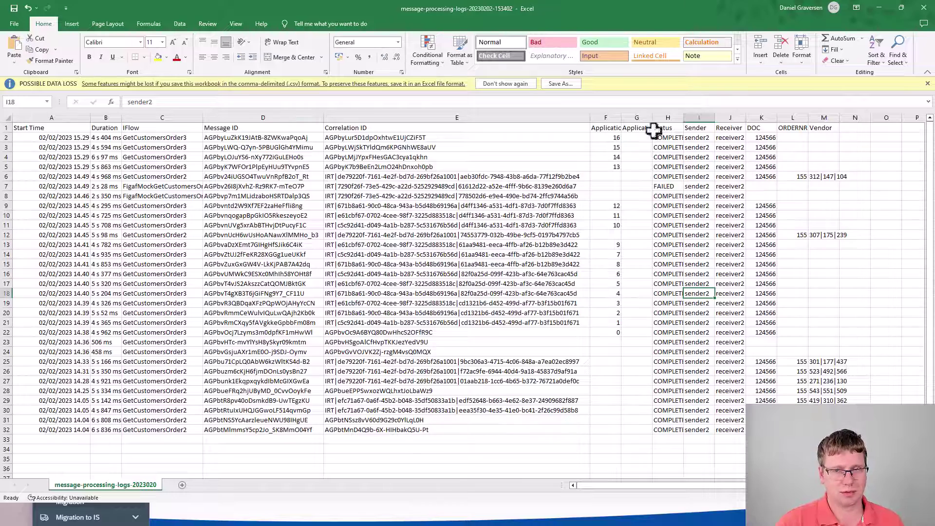
# Step: Close the exported CSV without saving and switch to another window
pyautogui.click(922, 10)
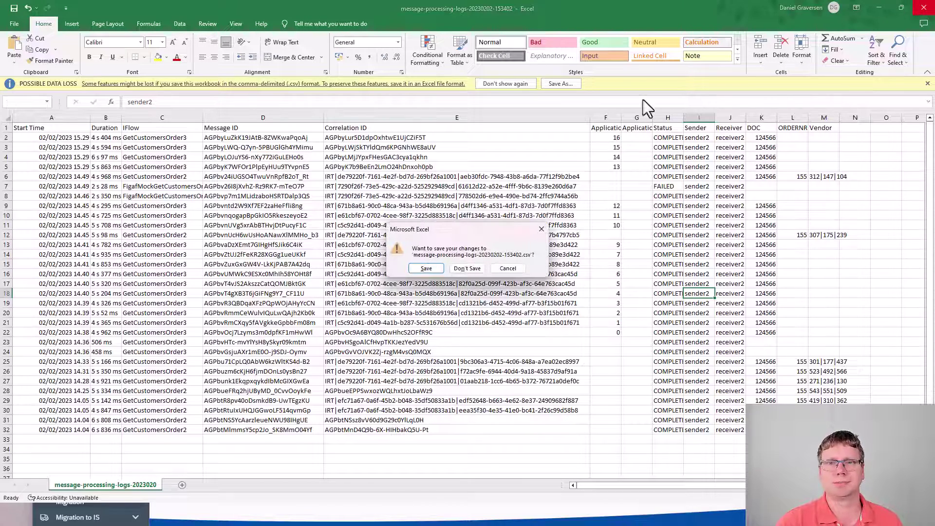
pyautogui.click(468, 269)
pyautogui.hotkey('alt', 'Tab')
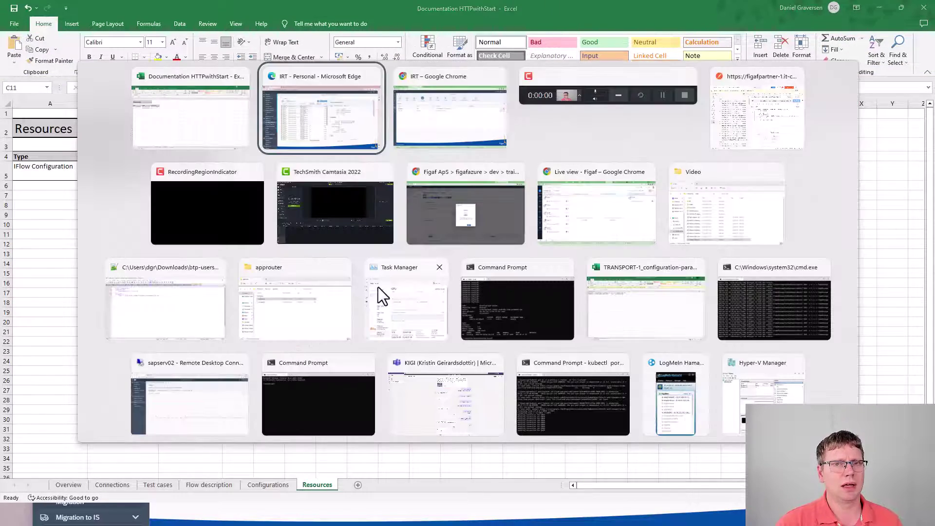
# Step: Back in IRT, expand the filters and select the message's custom header value 124566
pyautogui.hotkey('alt', 'Tab')
pyautogui.hotkey('alt', 'Tab')
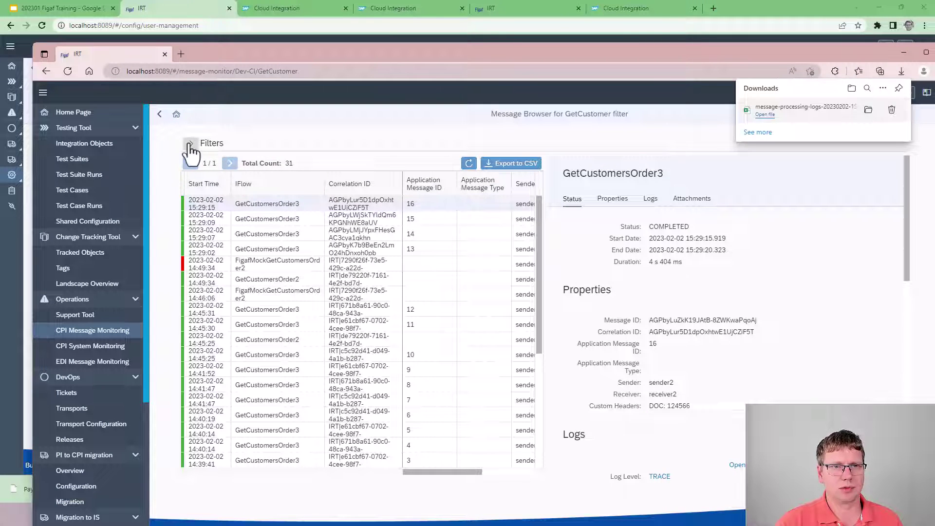
pyautogui.click(190, 145)
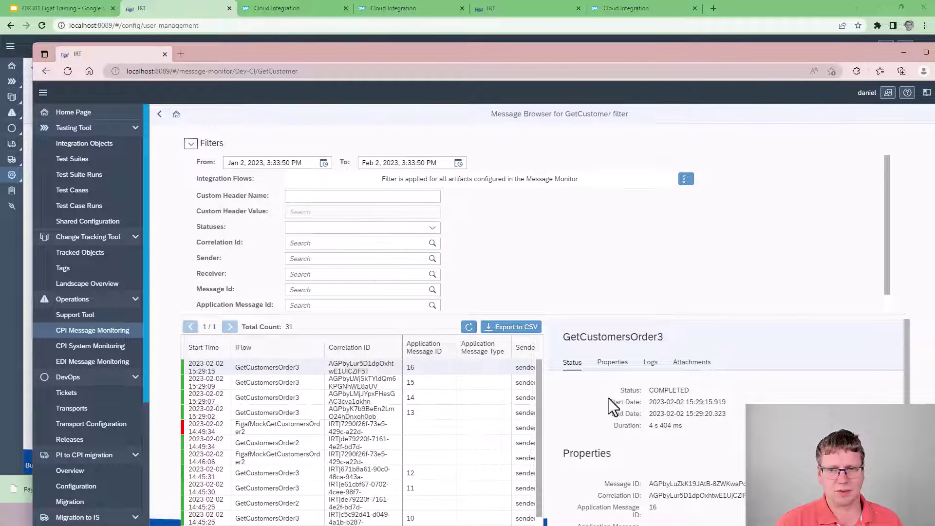
pyautogui.scroll(-1, 655, 480)
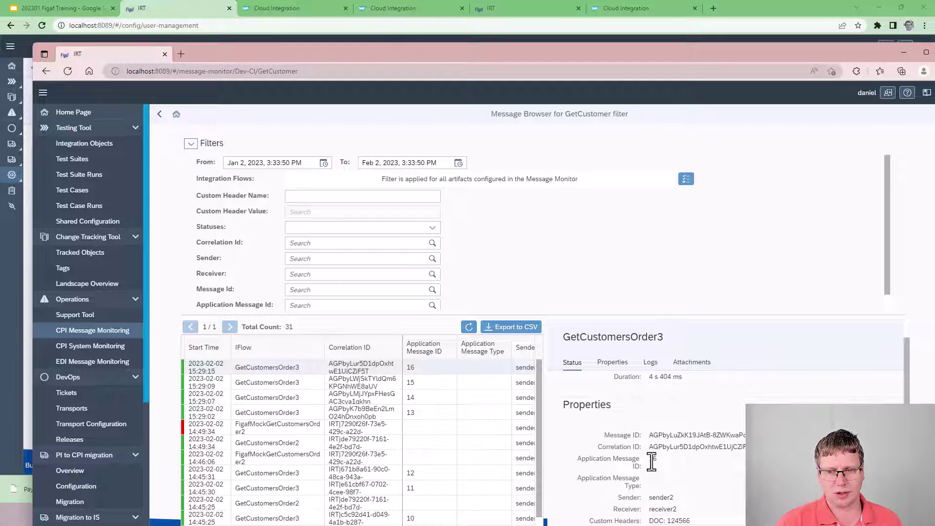
pyautogui.scroll(-1, 659, 474)
pyautogui.click(675, 476)
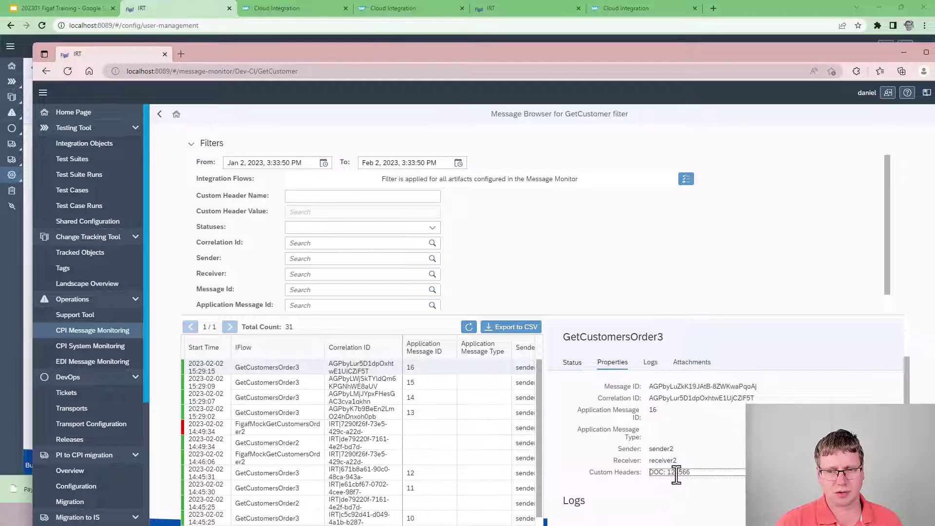
pyautogui.doubleClick(676, 473)
pyautogui.hotkey('ctrl', 'c')
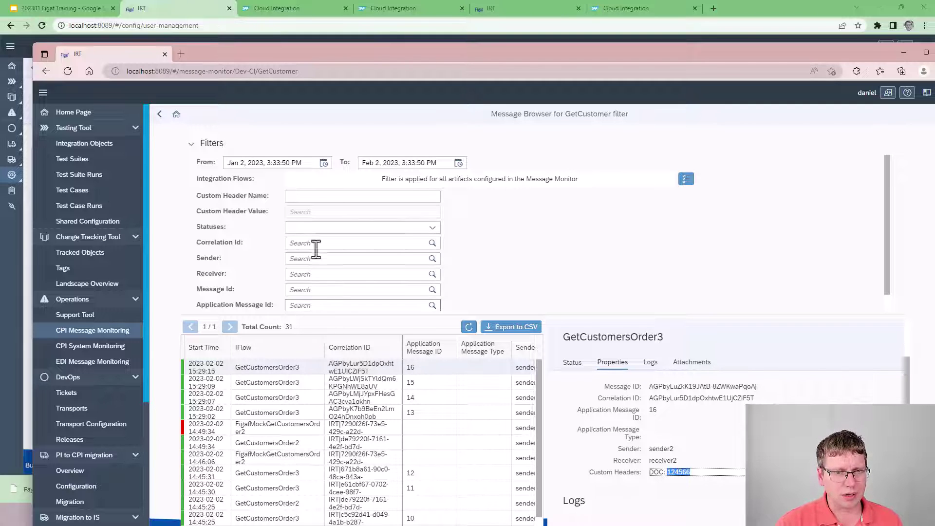
# Step: Filter by custom header name DOC and value 124566, returning 36 messages
pyautogui.click(323, 198)
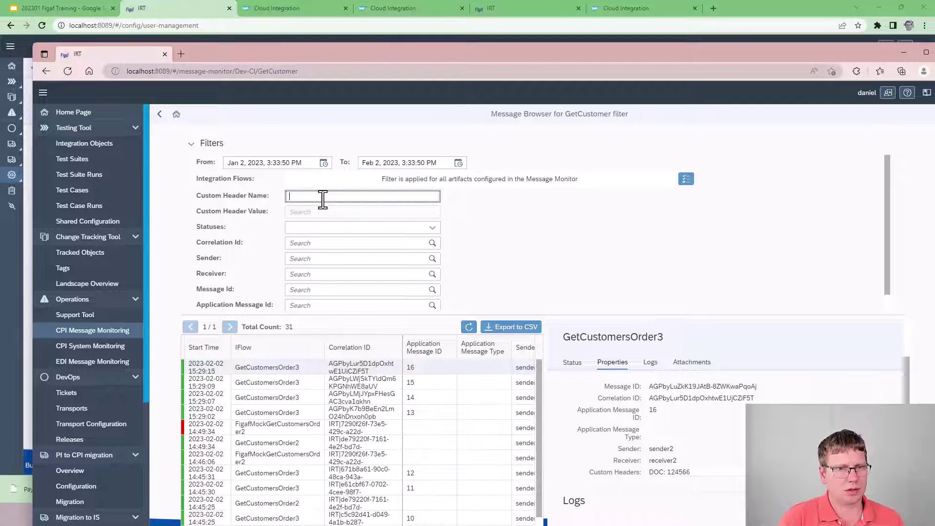
pyautogui.press('Tab')
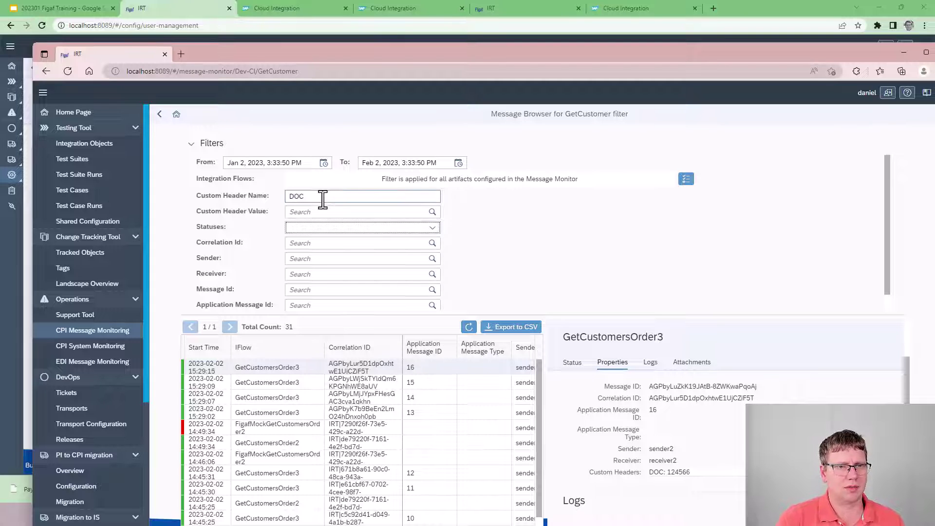
pyautogui.click(408, 212)
pyautogui.hotkey('ctrl', 'v')
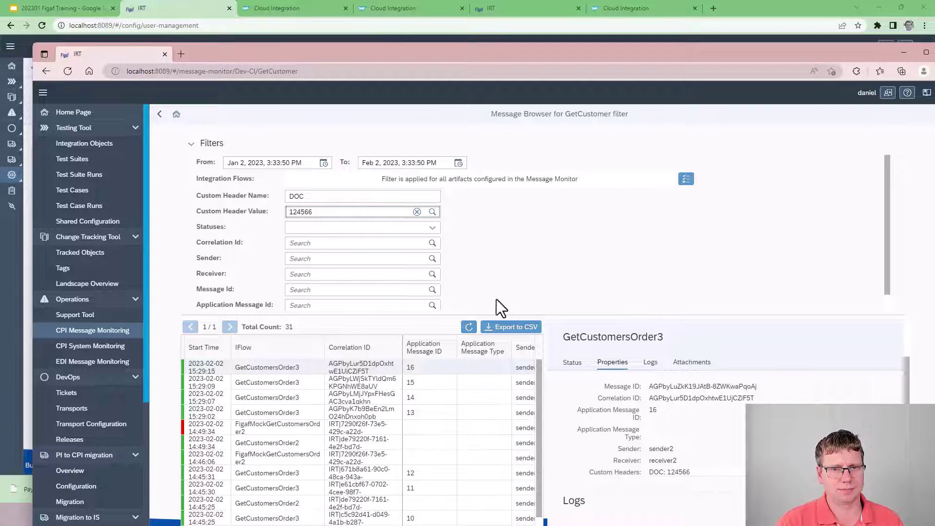
pyautogui.press('Return')
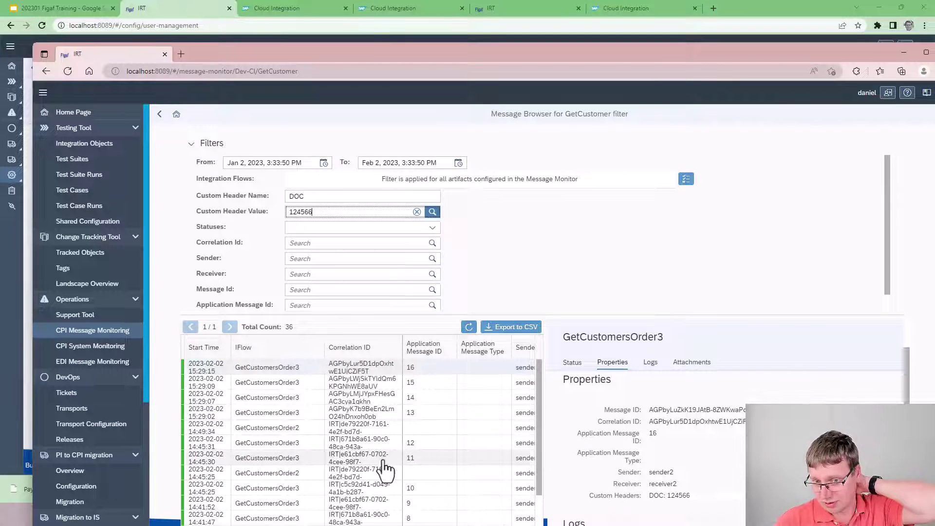
pyautogui.scroll(-1, 385, 469)
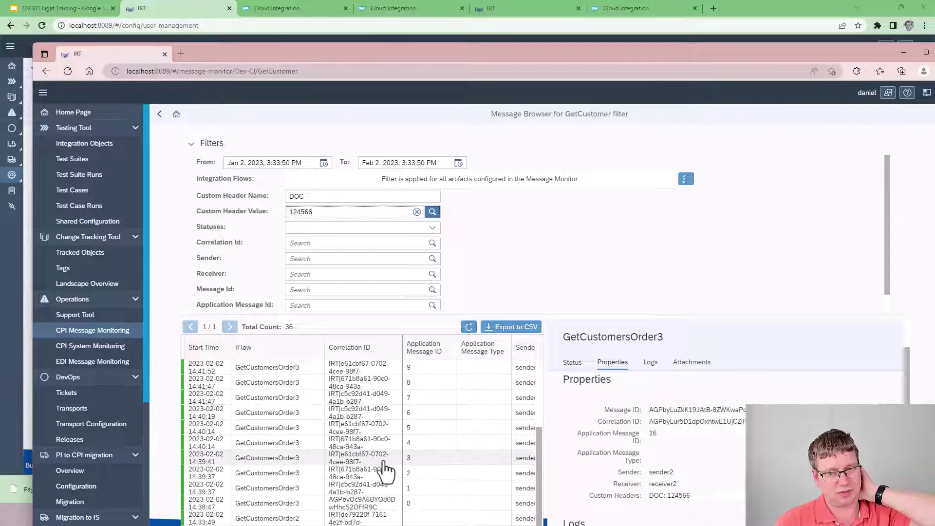
pyautogui.scroll(3, 384, 468)
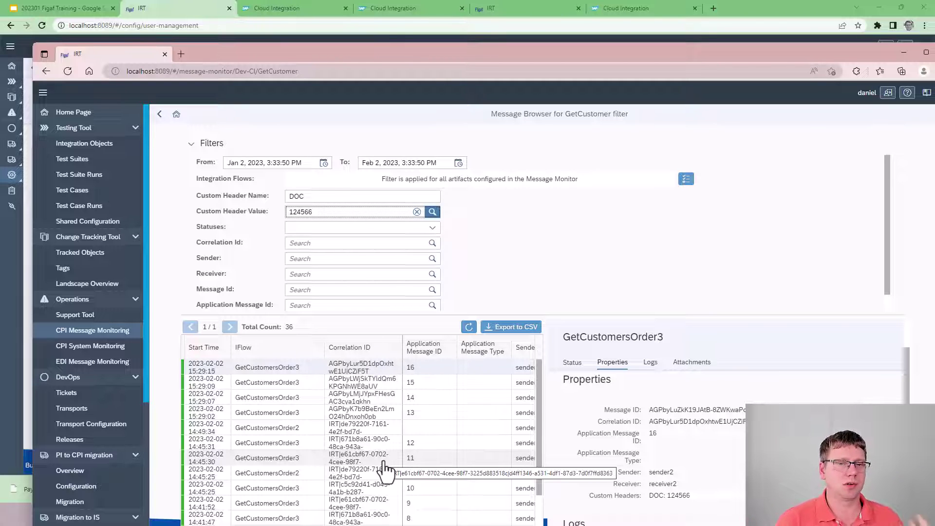
# Step: Limit messages to the GetCustomersOrder2 iFlow (10 messages), view a message's attachments, then bring up User Management
pyautogui.click(686, 179)
pyautogui.click(479, 188)
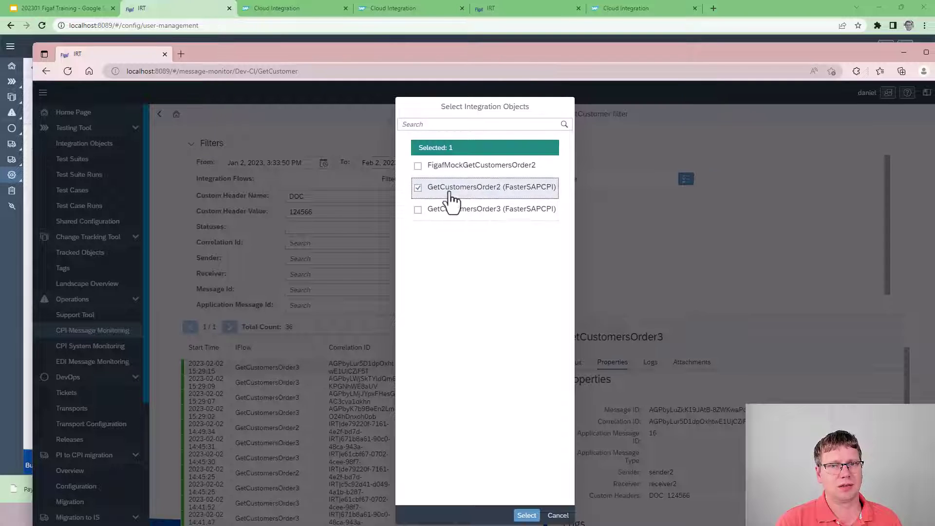
pyautogui.click(528, 516)
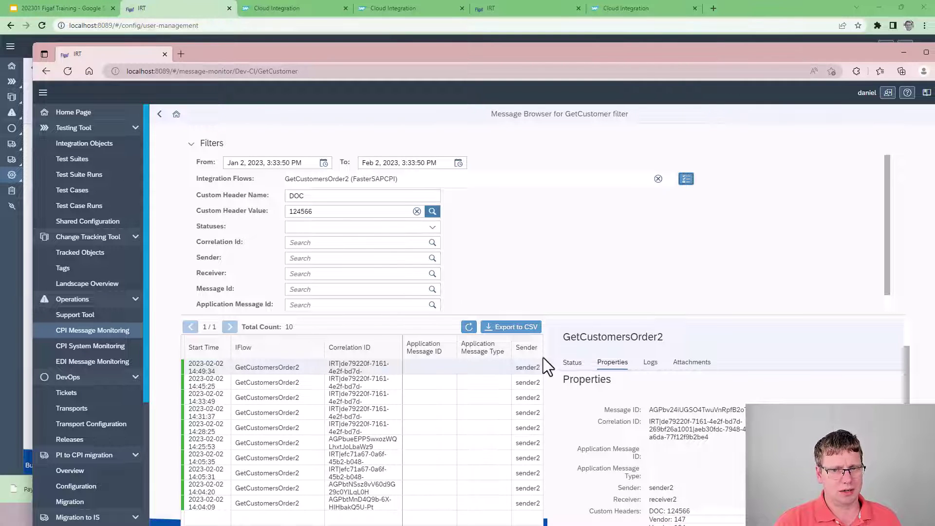
pyautogui.click(691, 362)
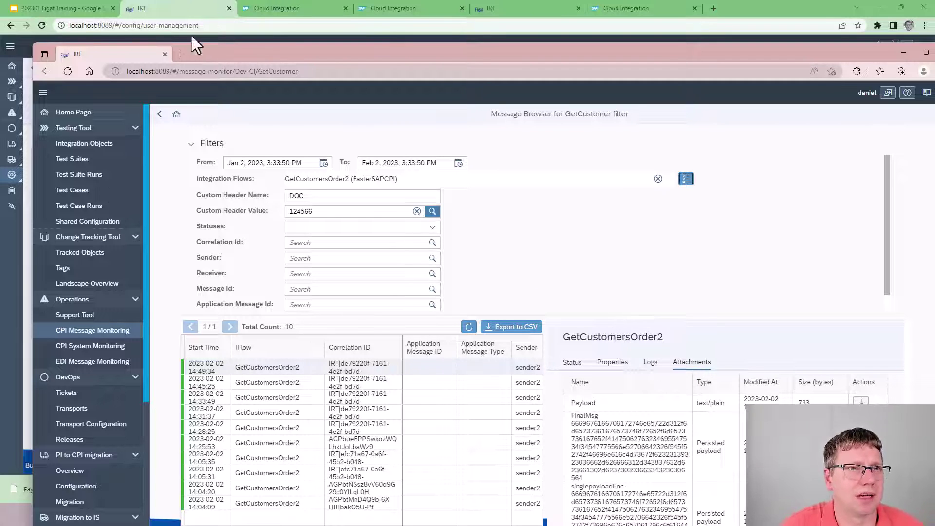
pyautogui.click(183, 11)
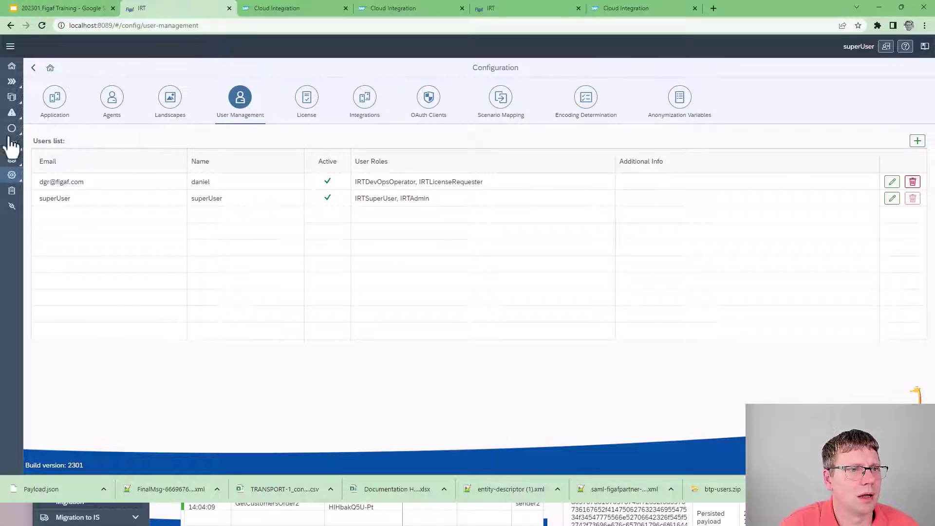
# Step: Present the 202301 Figaf Training deck full screen and advance three slides to the Alerts slide
pyautogui.click(53, 8)
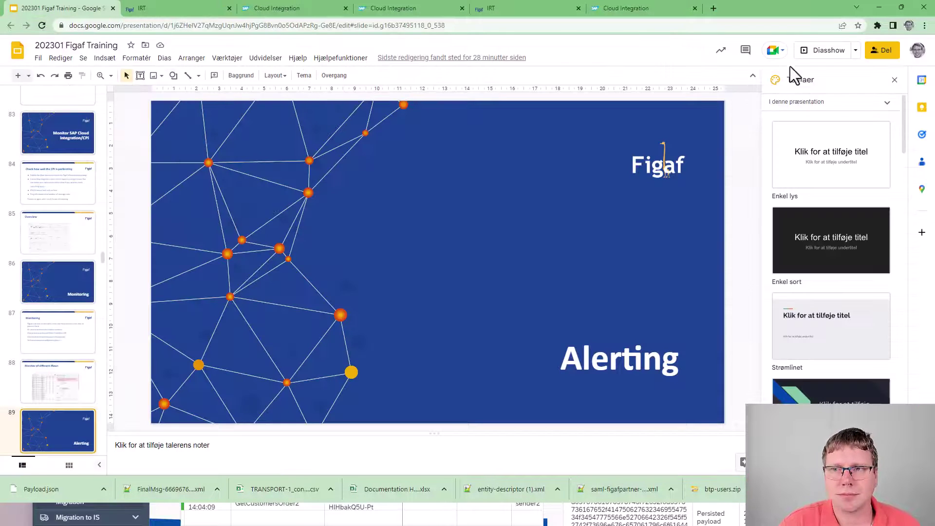
pyautogui.click(823, 53)
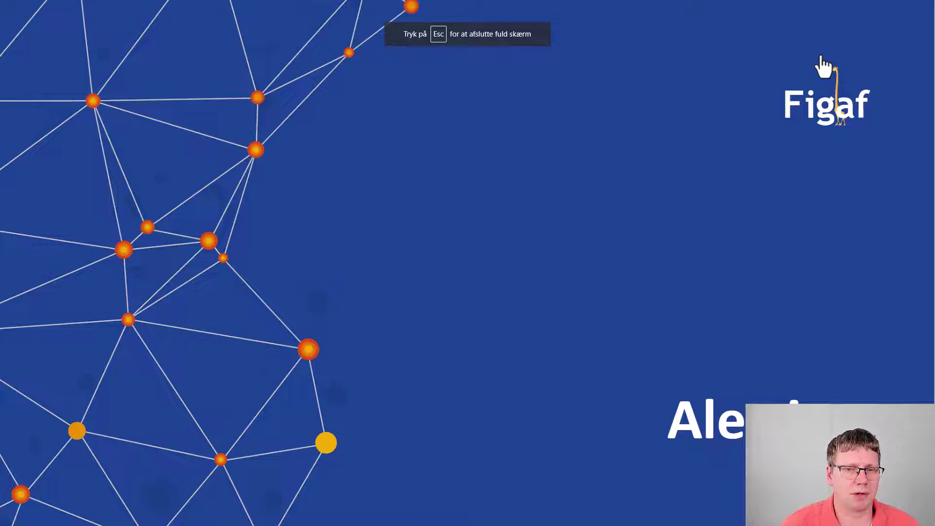
pyautogui.click(823, 66)
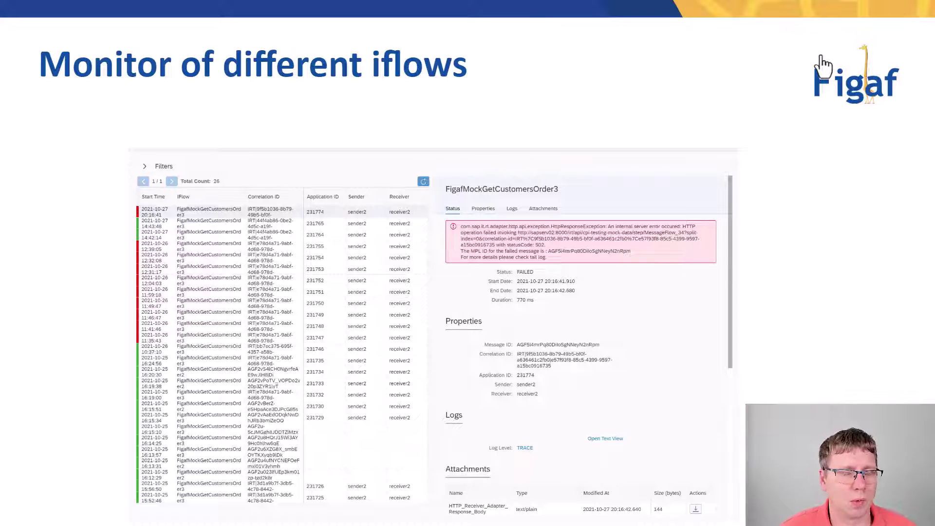
pyautogui.click(823, 66)
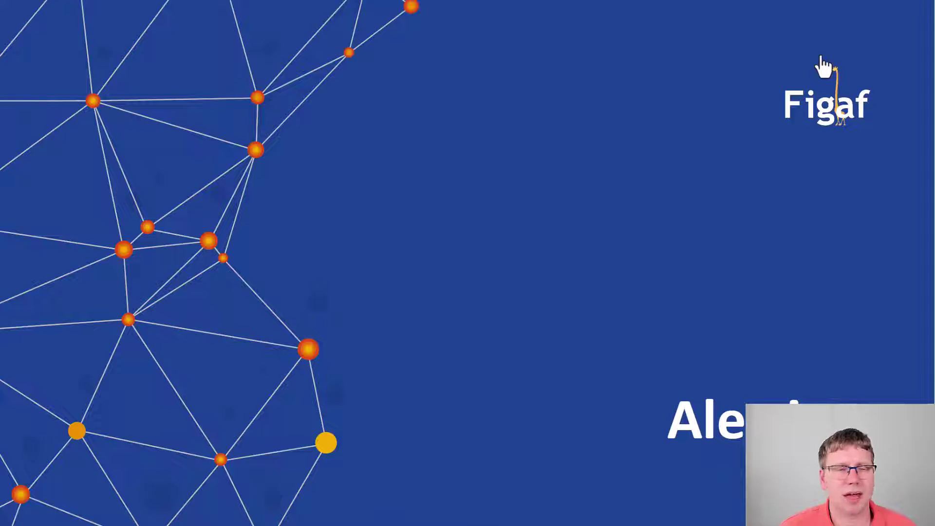
pyautogui.click(823, 66)
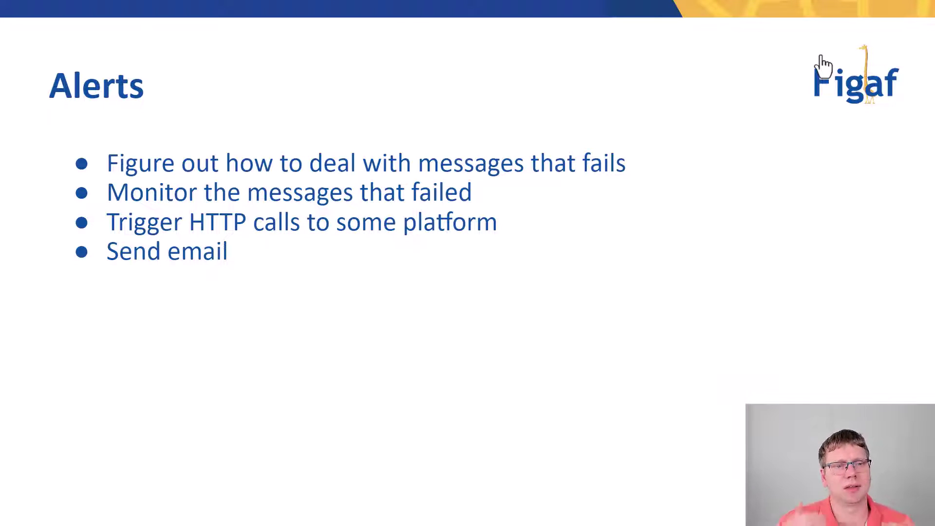
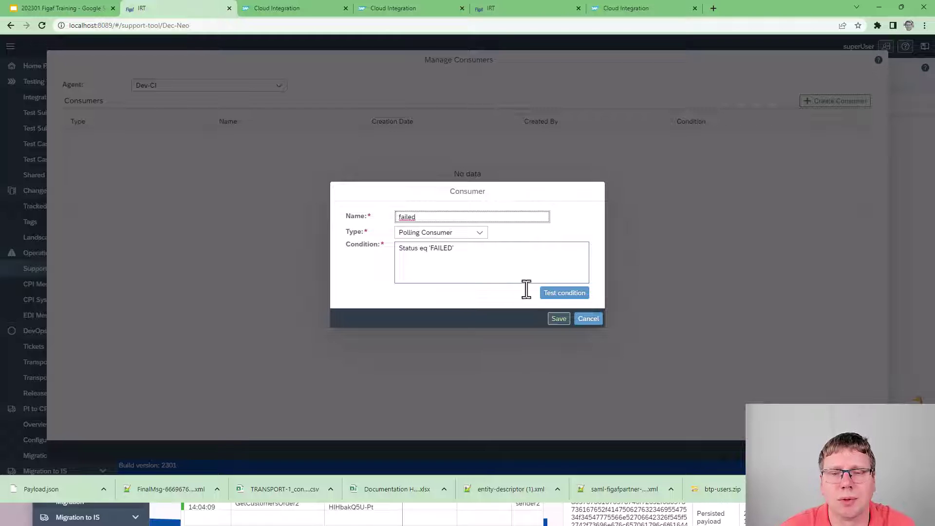
# Step: Test the condition, save the 'failed' Dev-CI consumer, and enable the support tool job
pyautogui.click(548, 294)
pyautogui.click(531, 279)
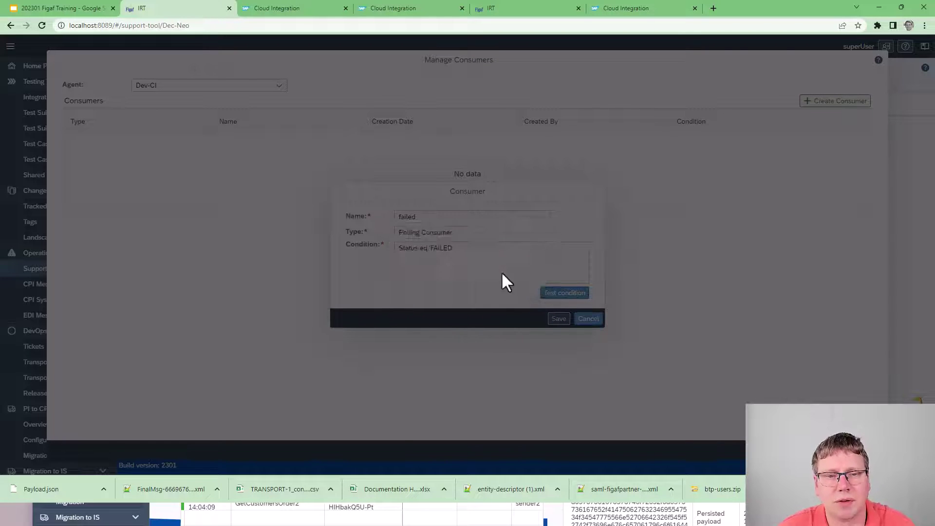
pyautogui.moveTo(457, 250); pyautogui.dragTo(329, 247)
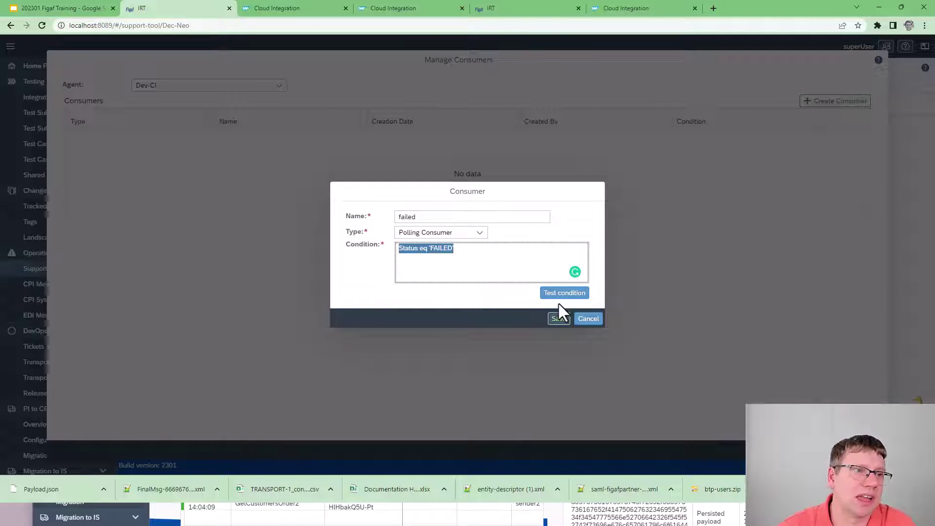
pyautogui.click(558, 318)
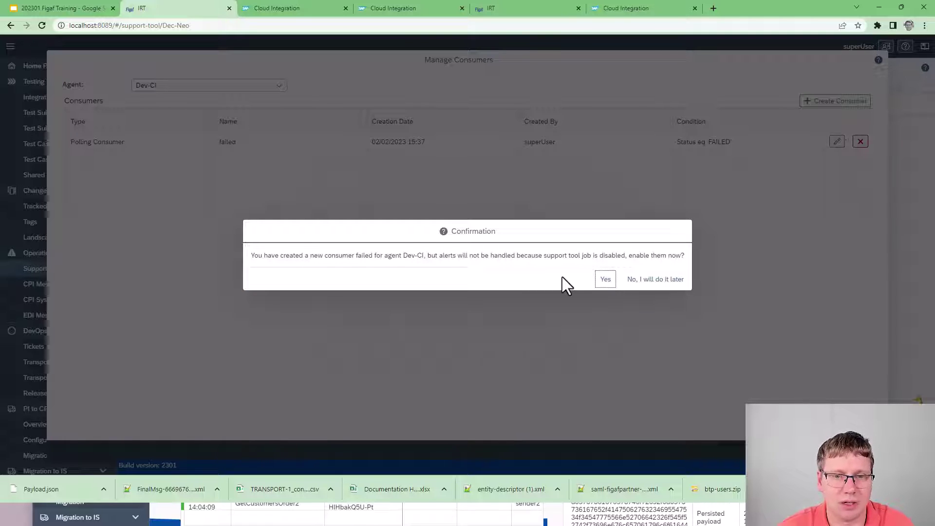
pyautogui.click(604, 284)
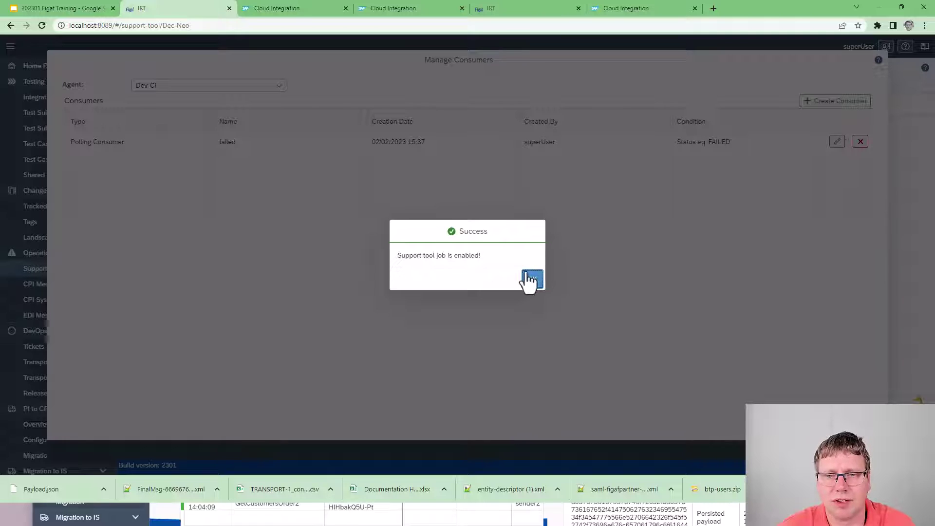
pyautogui.click(530, 280)
pyautogui.click(872, 450)
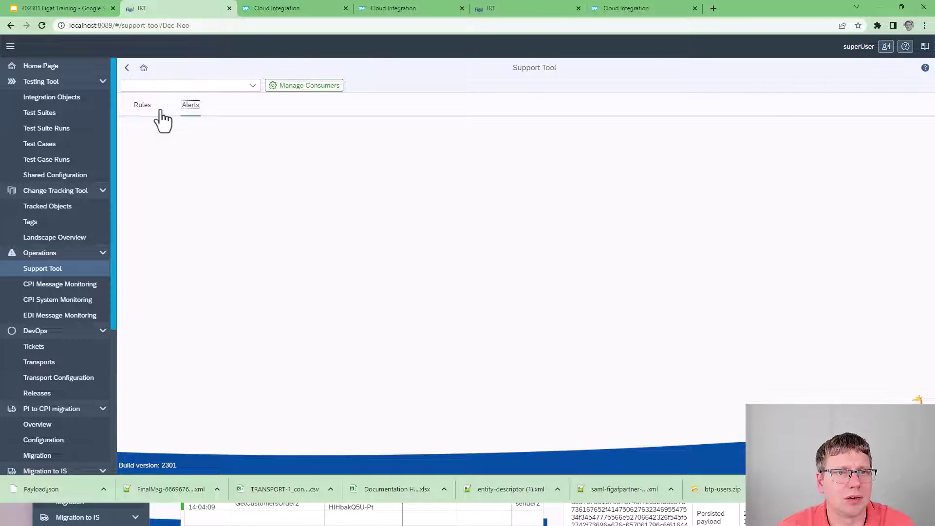
# Step: Select the Dev-CI - failed consumer and poll its alerts, picking up 302 new alerts
pyautogui.click(252, 87)
pyautogui.click(226, 100)
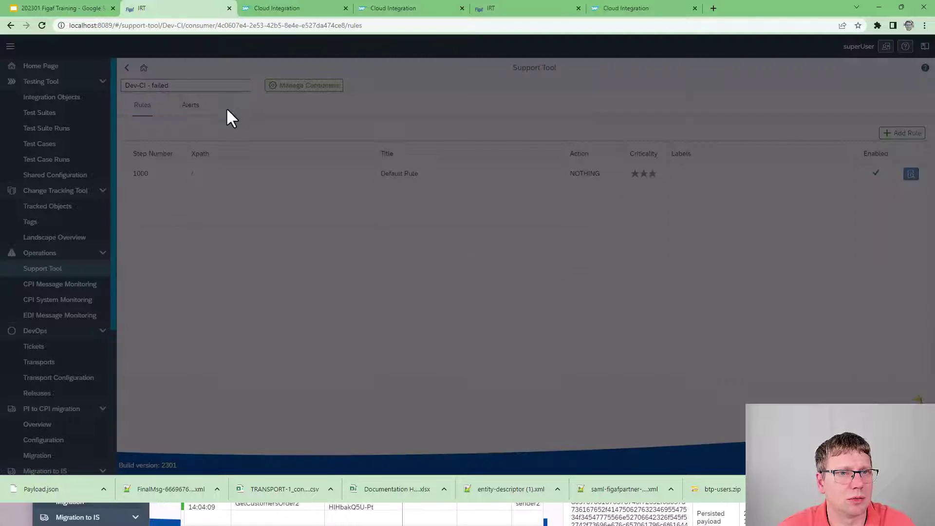
pyautogui.click(190, 104)
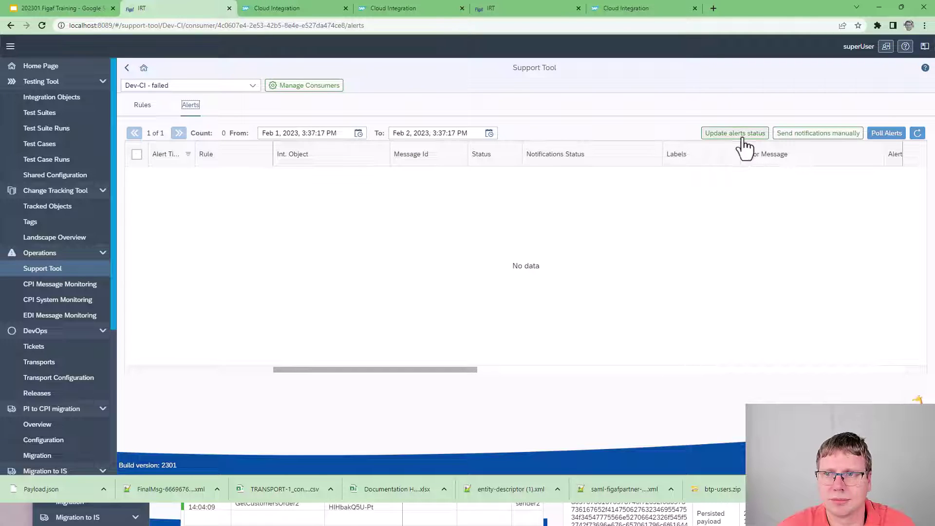
pyautogui.click(886, 134)
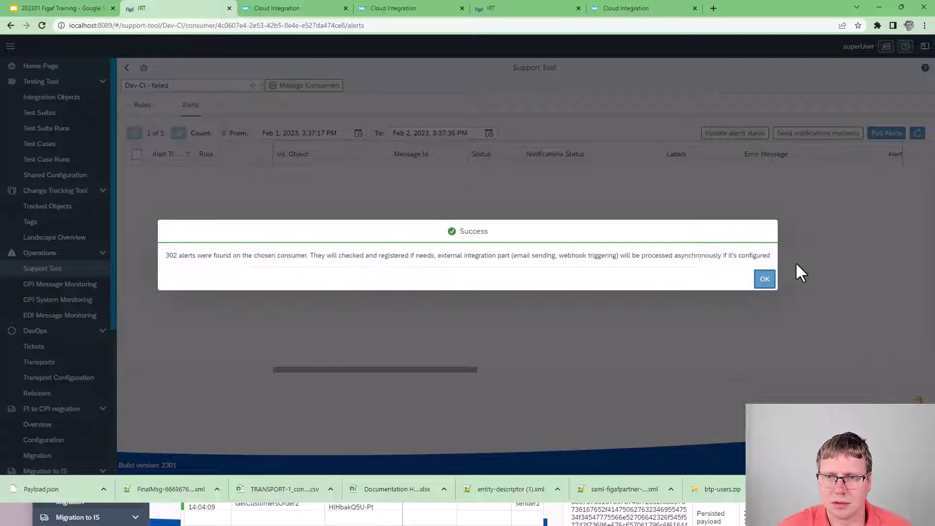
pyautogui.click(764, 280)
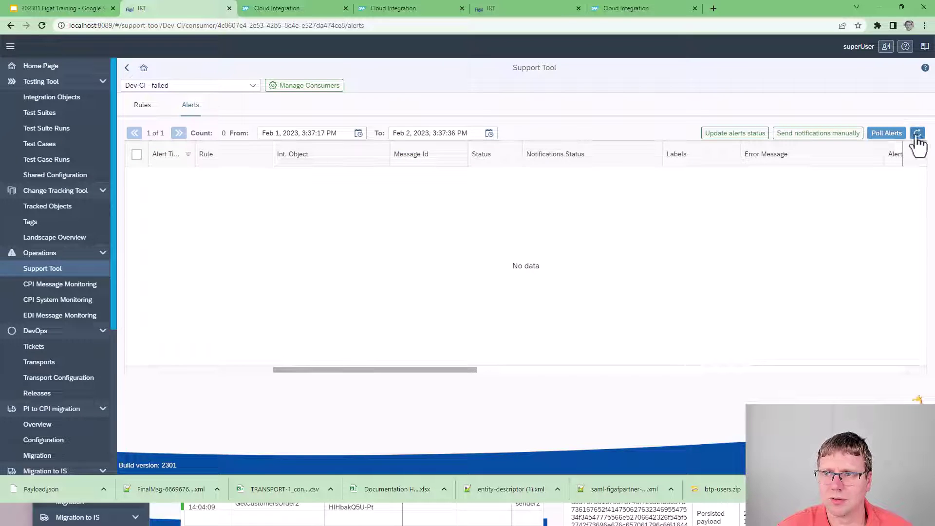
pyautogui.click(917, 133)
pyautogui.click(897, 137)
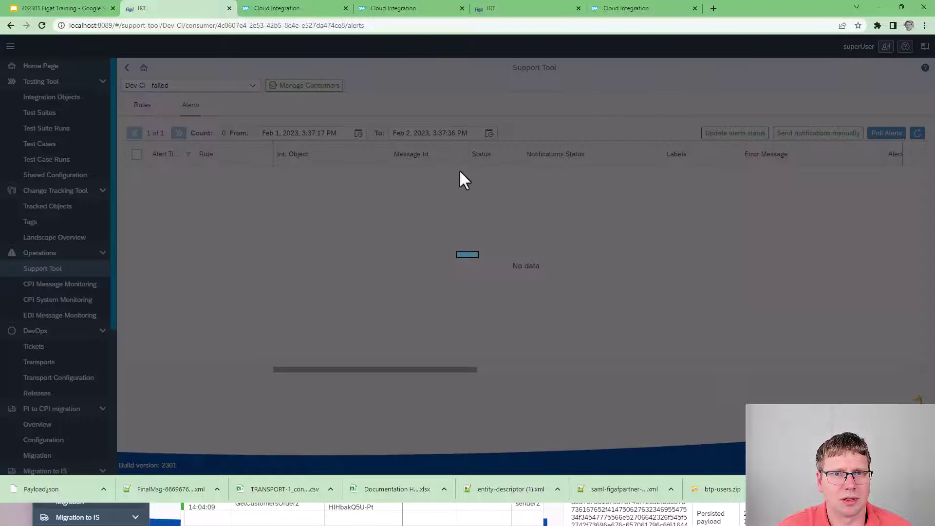
pyautogui.click(532, 281)
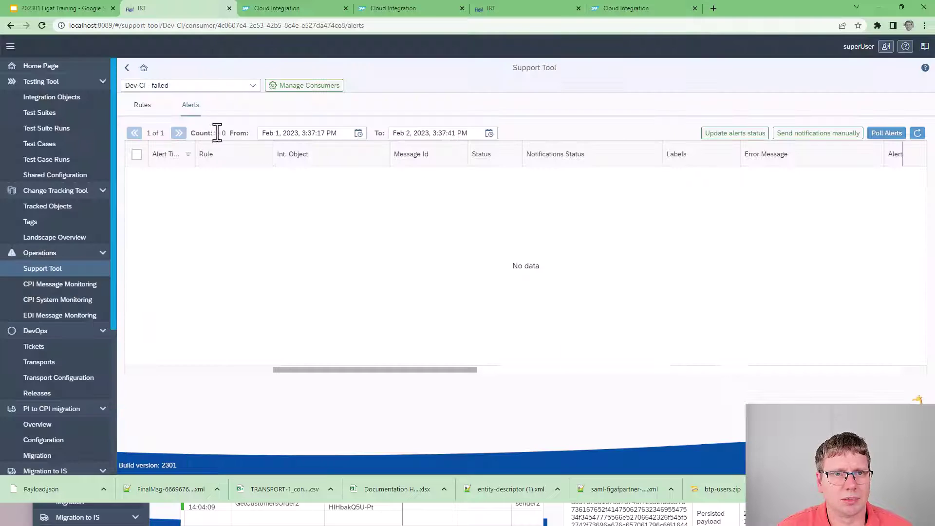
# Step: Set the alerts From date to January 2, 2023 to list the handled alerts
pyautogui.click(358, 133)
pyautogui.click(300, 182)
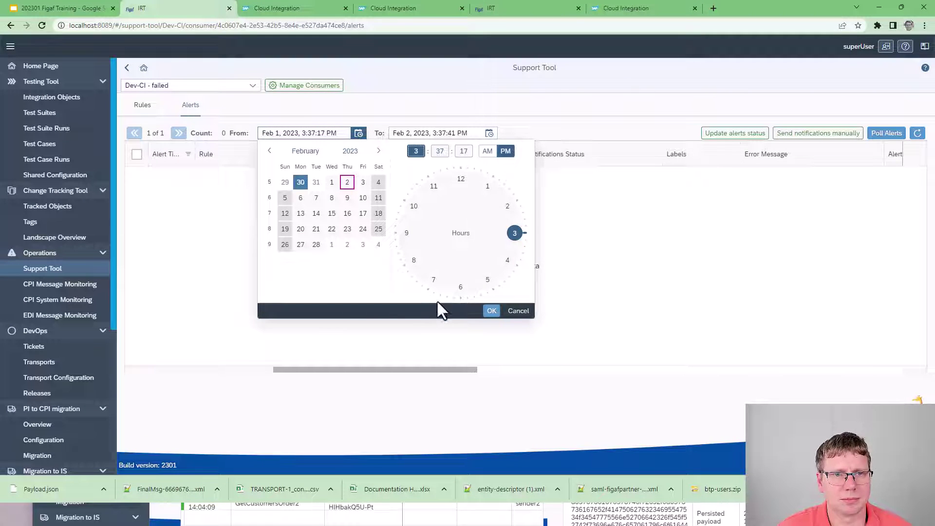
pyautogui.click(491, 311)
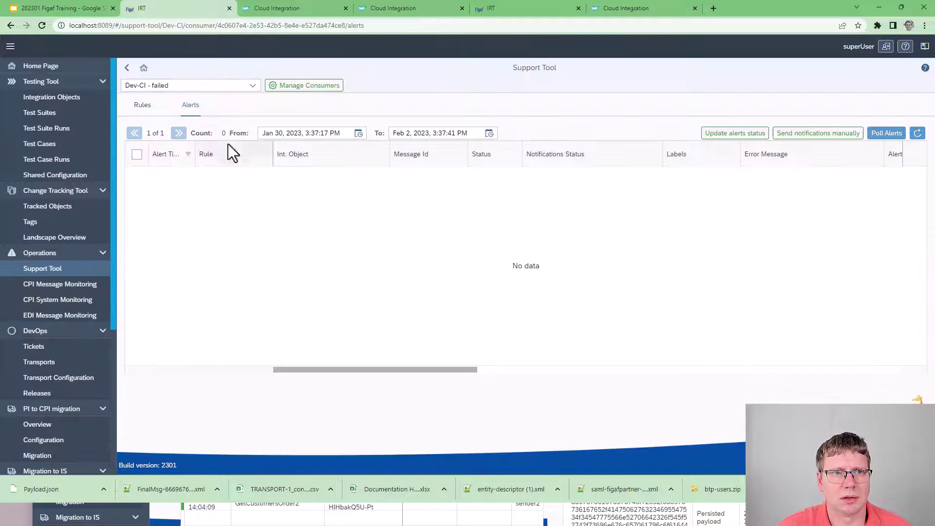
pyautogui.click(358, 134)
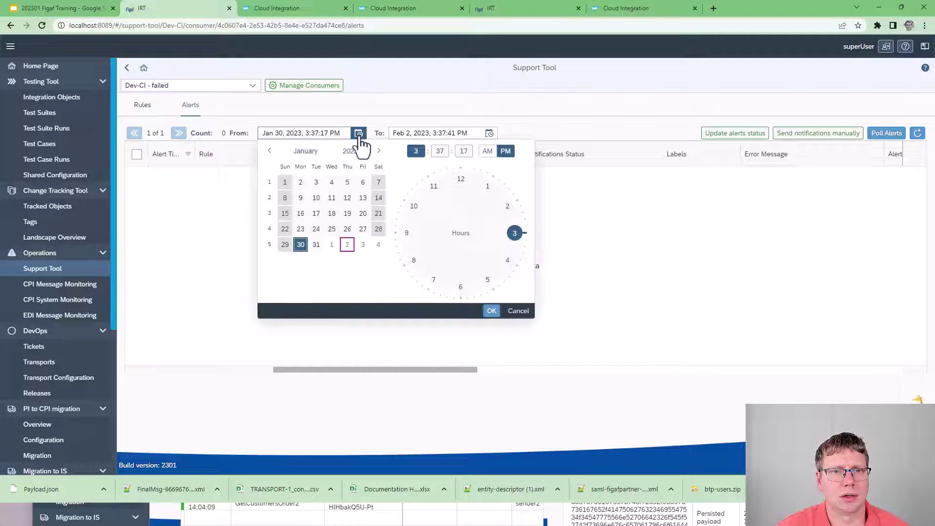
pyautogui.click(301, 182)
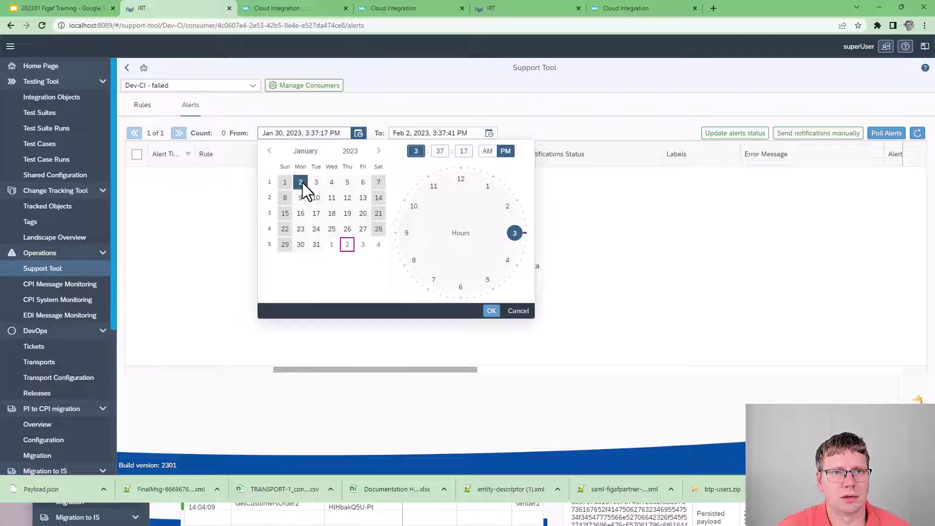
pyautogui.click(491, 312)
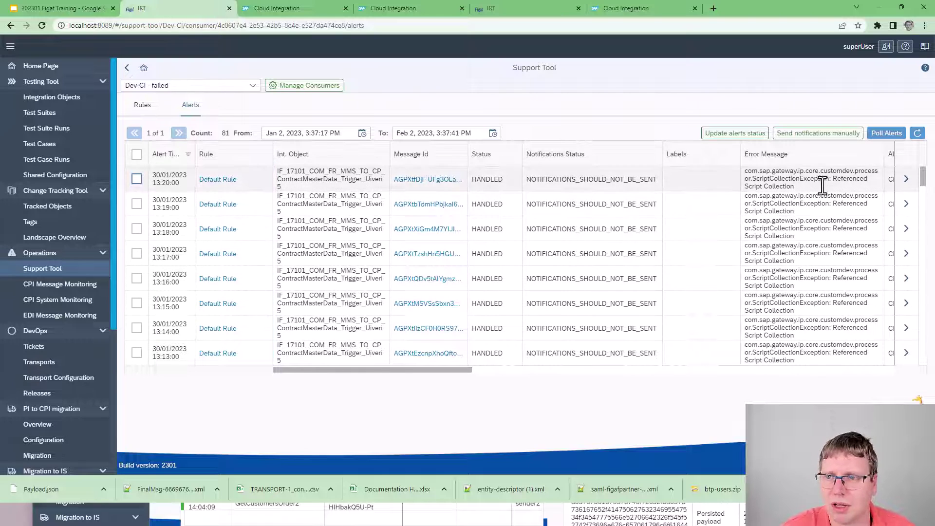
# Step: Open the newest alert and start a new rule from its ScriptCollectionException error message
pyautogui.click(906, 185)
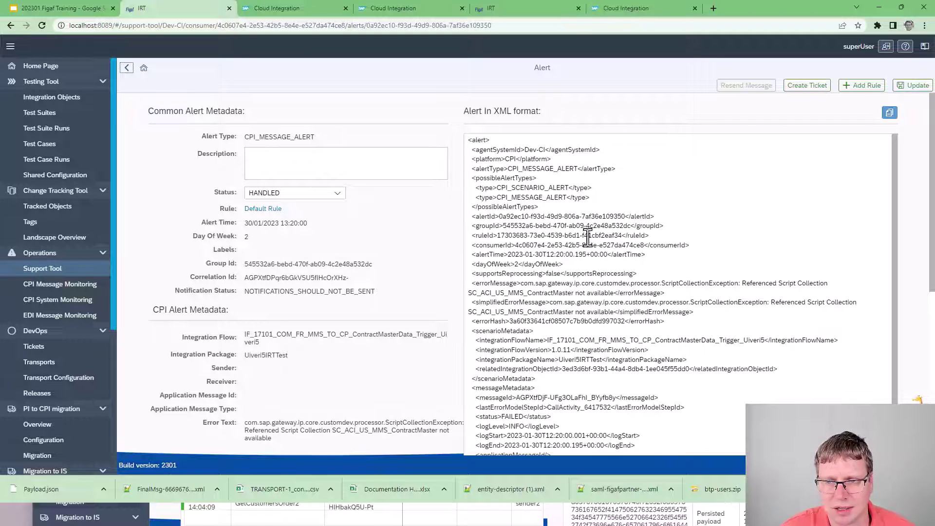
pyautogui.moveTo(570, 283); pyautogui.dragTo(687, 322)
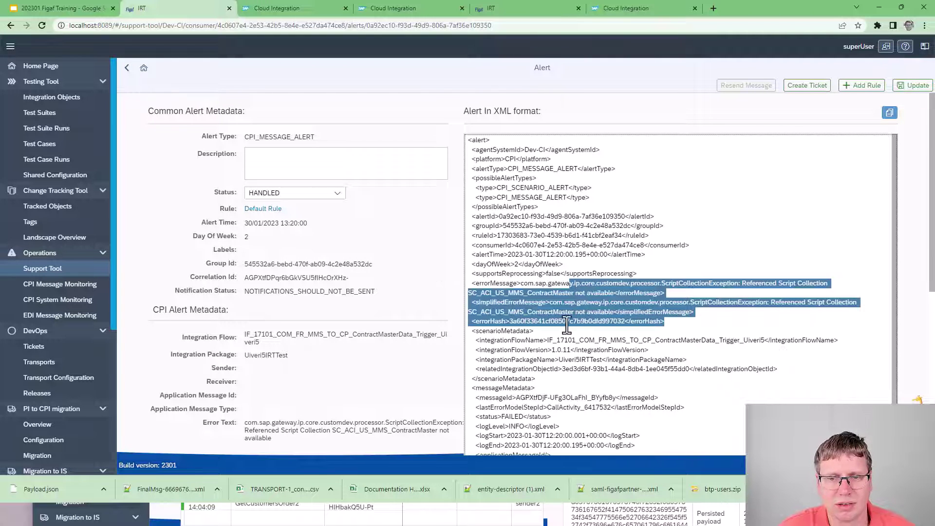
pyautogui.scroll(-3, 336, 292)
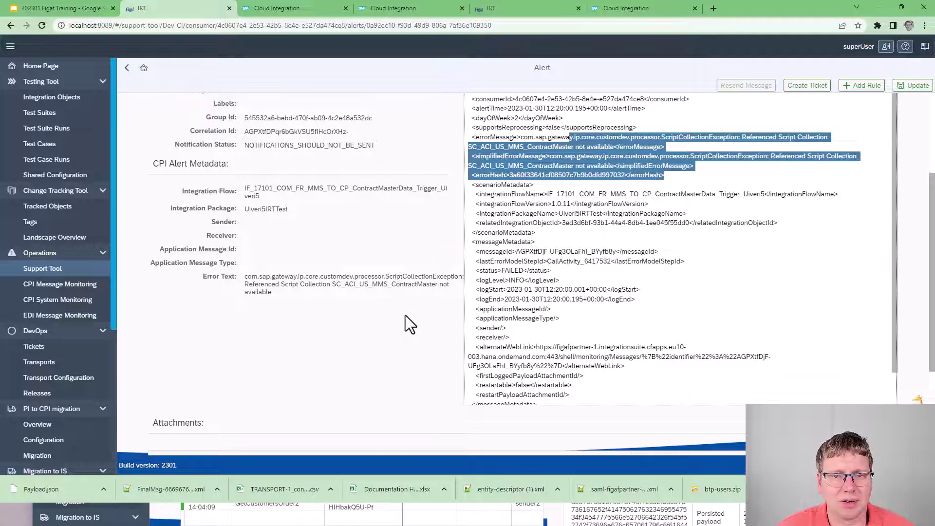
pyautogui.scroll(3, 405, 316)
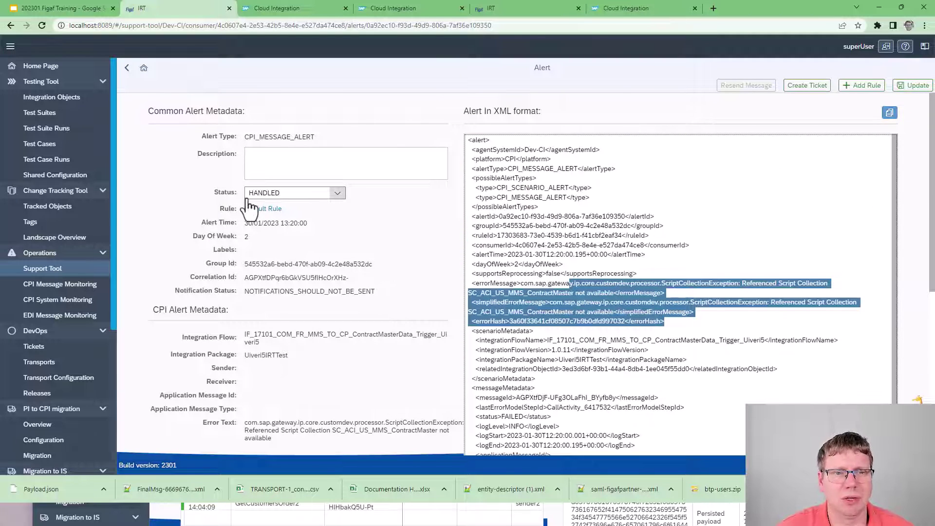
pyautogui.click(860, 86)
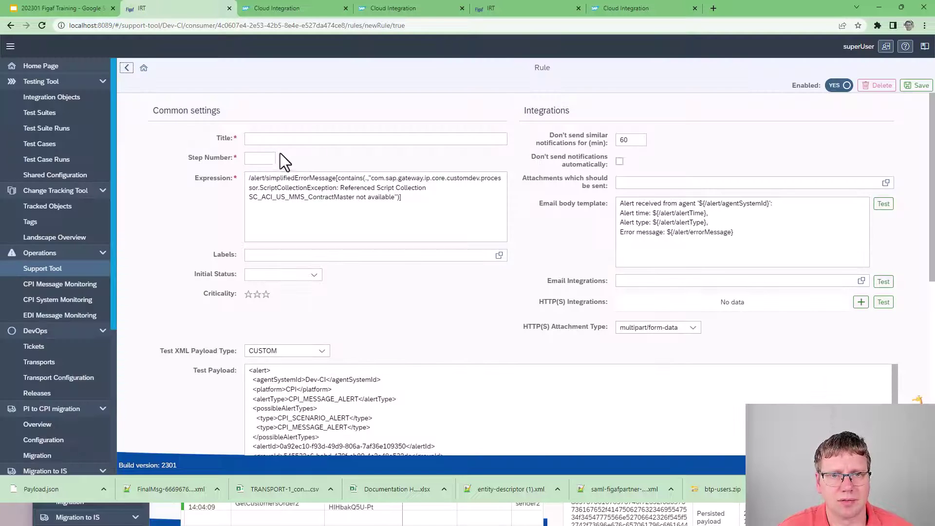
# Step: Title the rule 'Script collection Ignore' with step number 100 and initial status DONE
pyautogui.click(385, 138)
pyautogui.write('Sc')
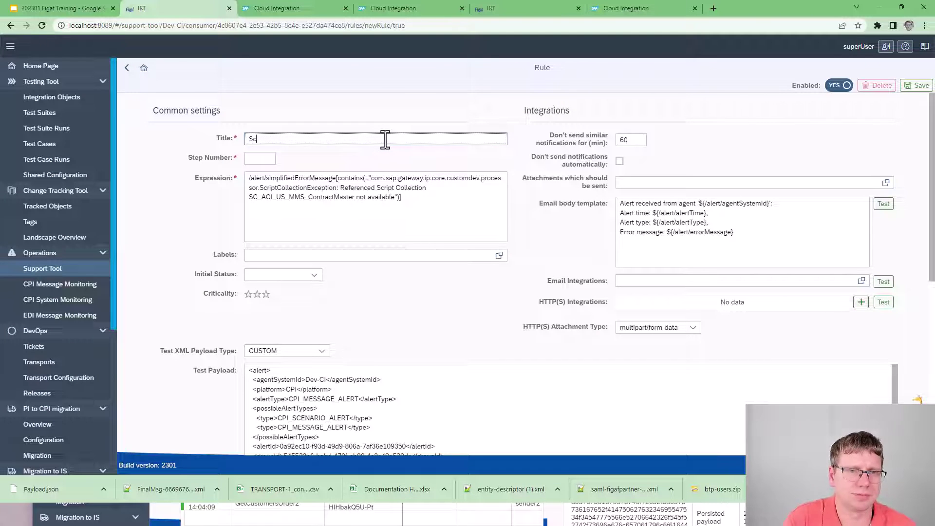
pyautogui.write('ript coll')
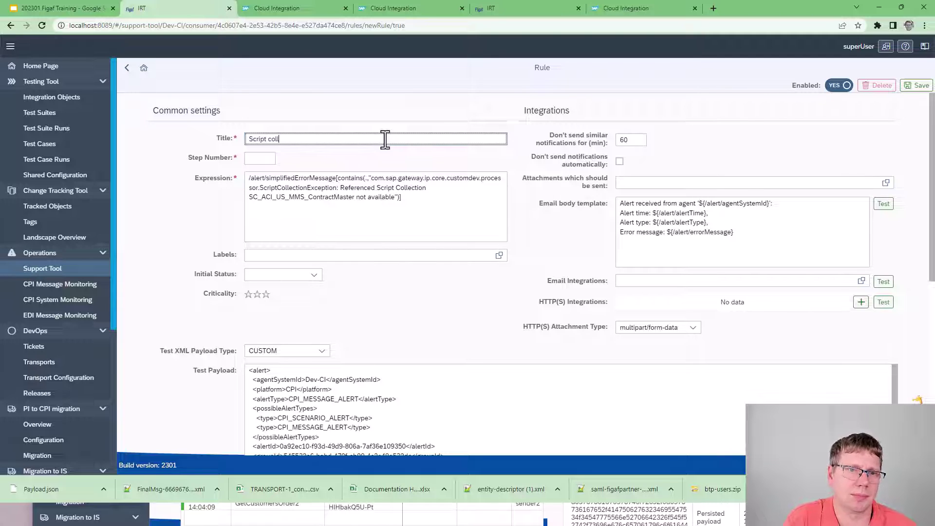
pyautogui.write('ection Ignore')
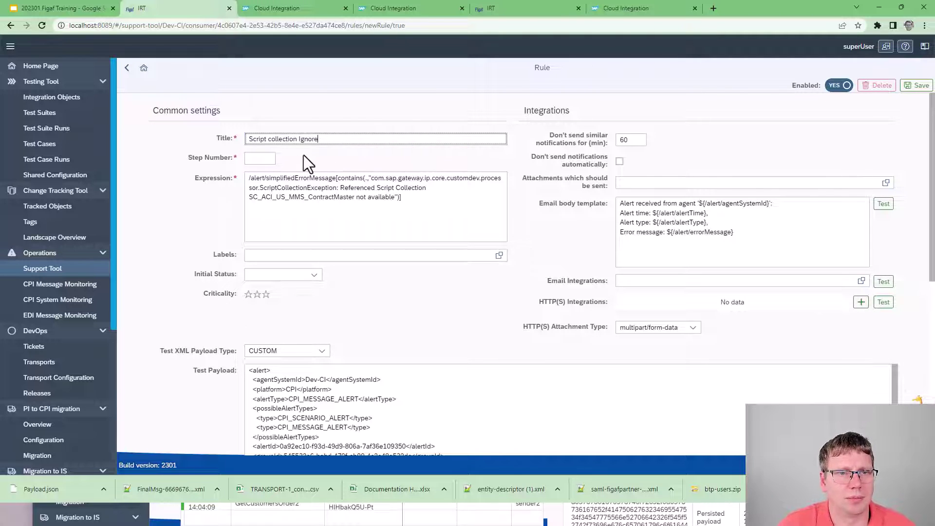
pyautogui.click(272, 158)
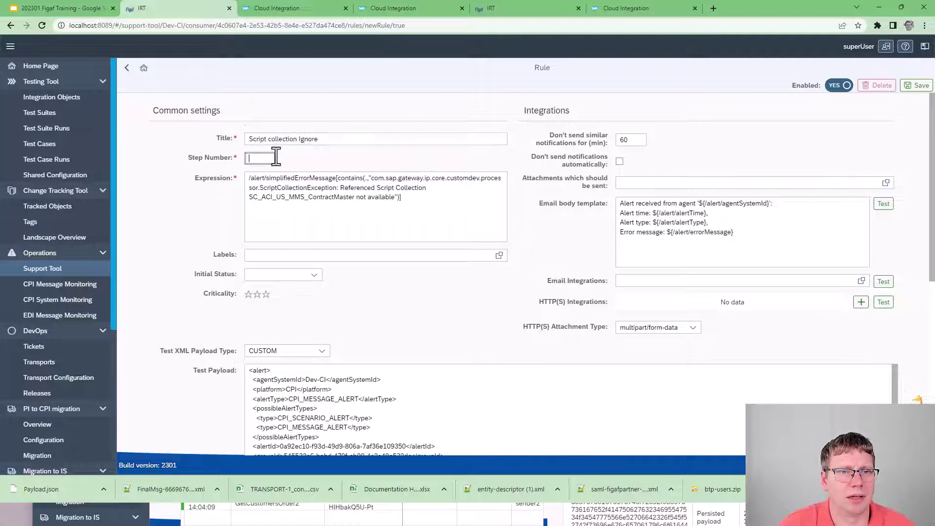
pyautogui.write('100')
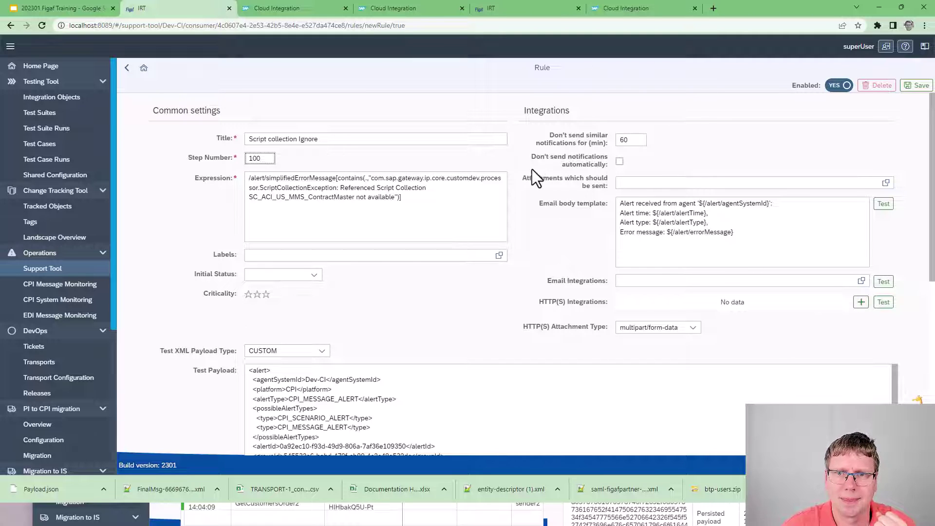
pyautogui.moveTo(623, 140); pyautogui.dragTo(602, 142)
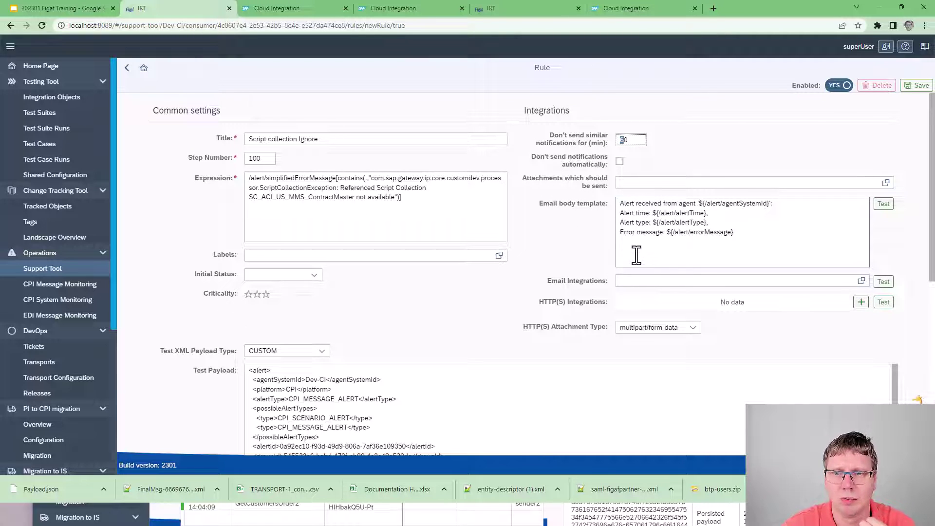
pyautogui.click(280, 275)
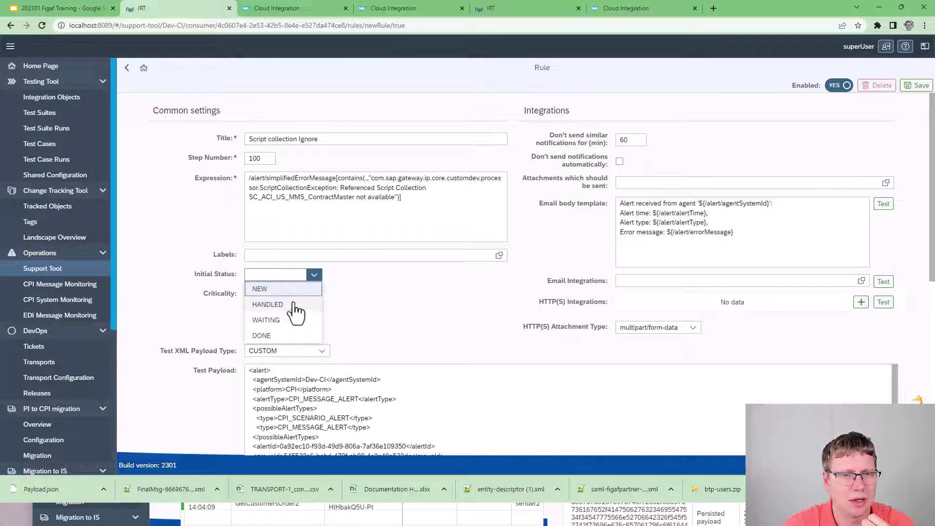
pyautogui.click(265, 336)
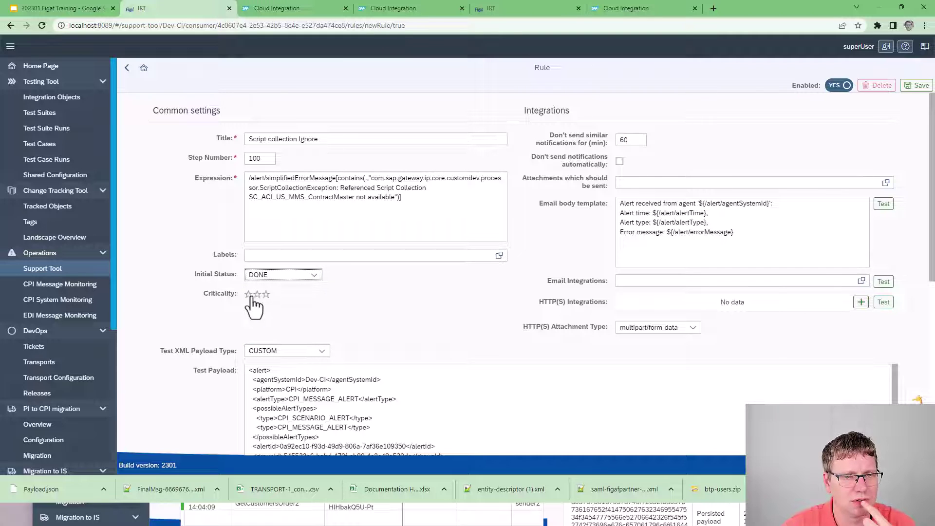
# Step: Add the label 'ignore', skip HTTP(S) integrations, and test the email body template
pyautogui.click(328, 256)
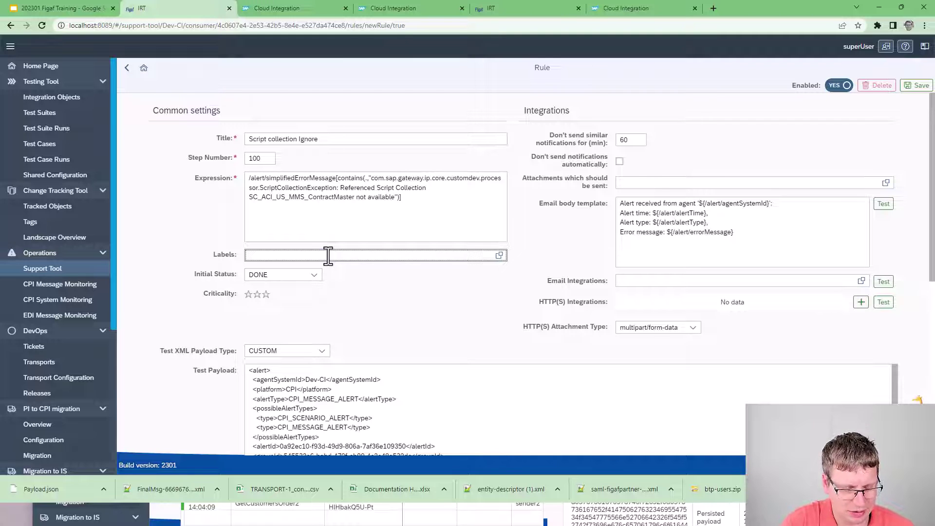
pyautogui.write('ignore')
pyautogui.press('Return')
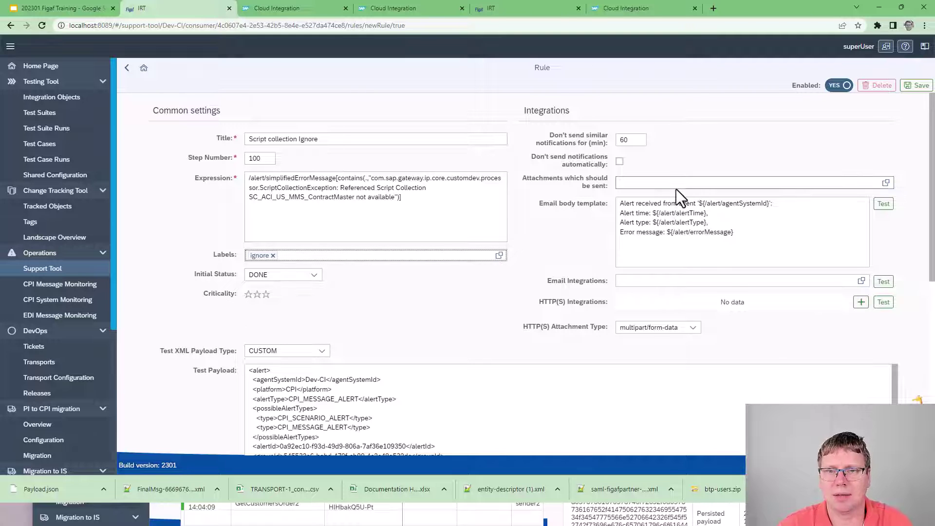
pyautogui.click(887, 187)
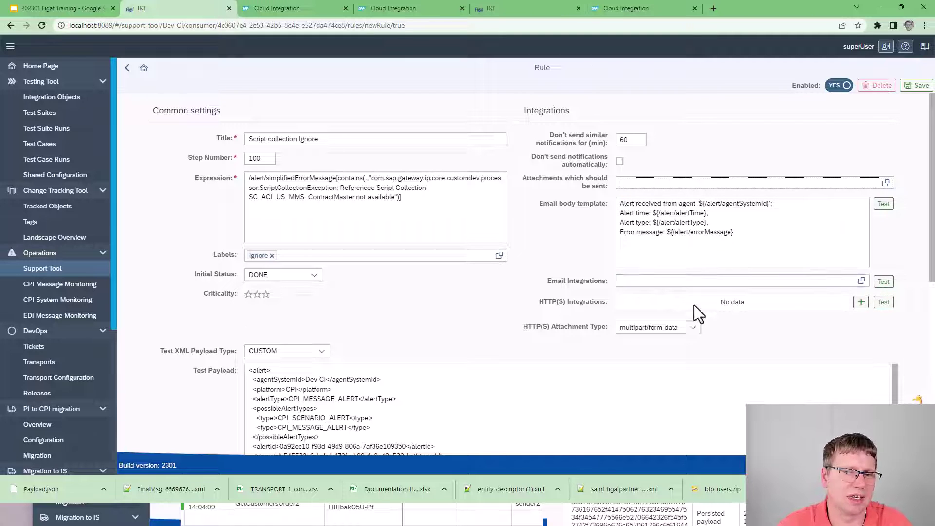
pyautogui.click(860, 302)
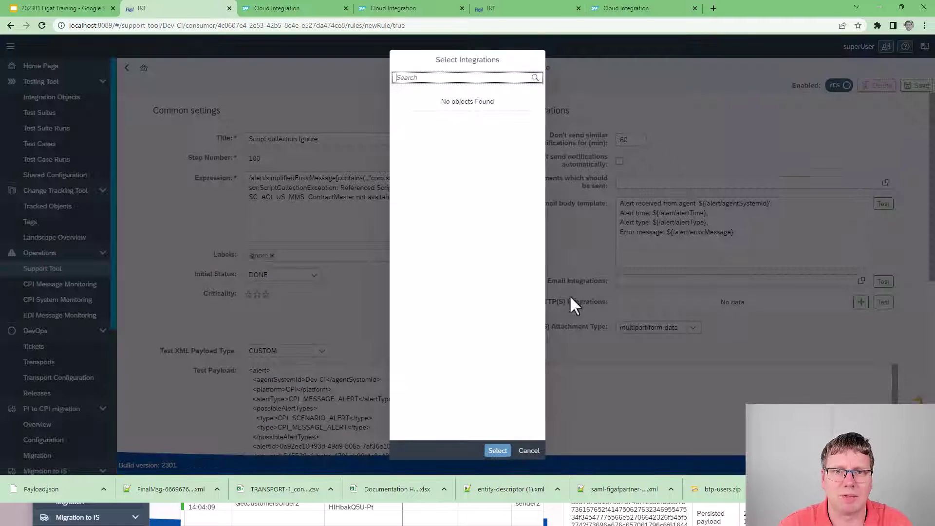
pyautogui.click(528, 450)
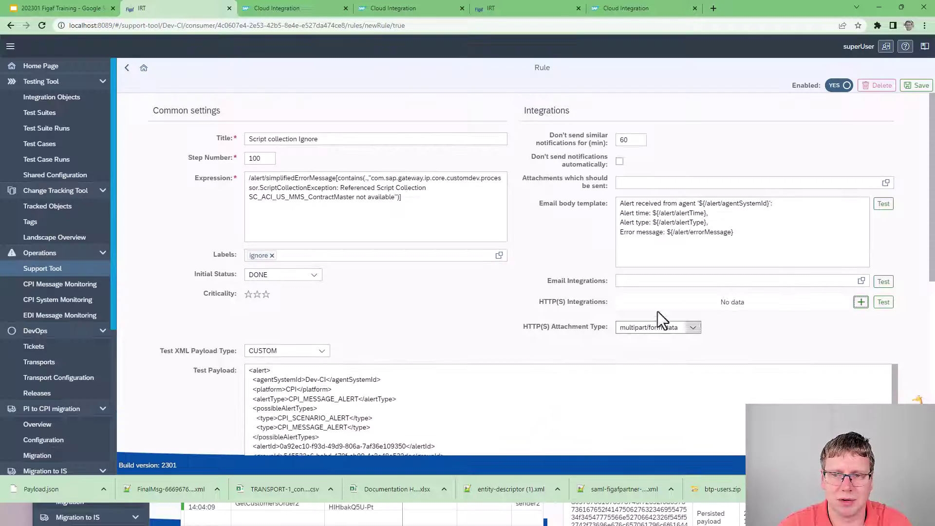
pyautogui.click(883, 204)
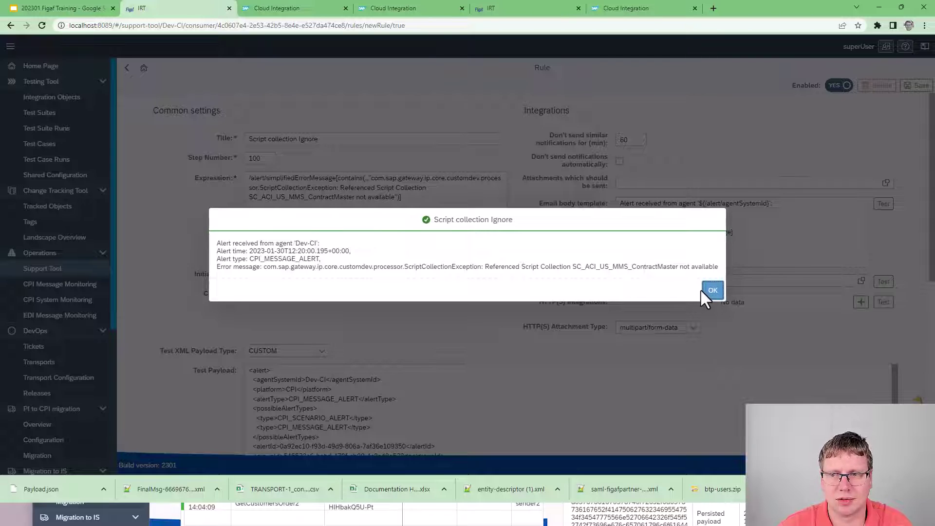
# Step: Review the 60-minute suppression and error text, then save the Script collection Ignore rule
pyautogui.click(701, 289)
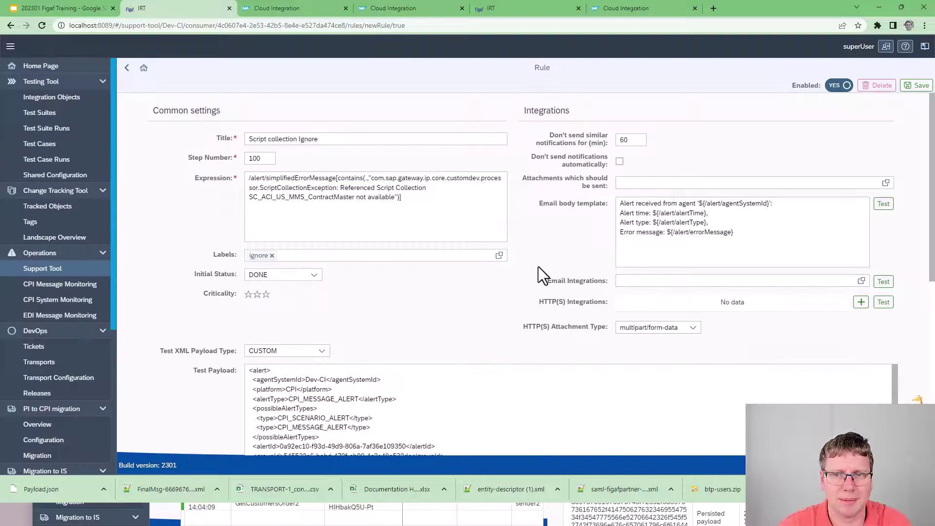
pyautogui.doubleClick(638, 141)
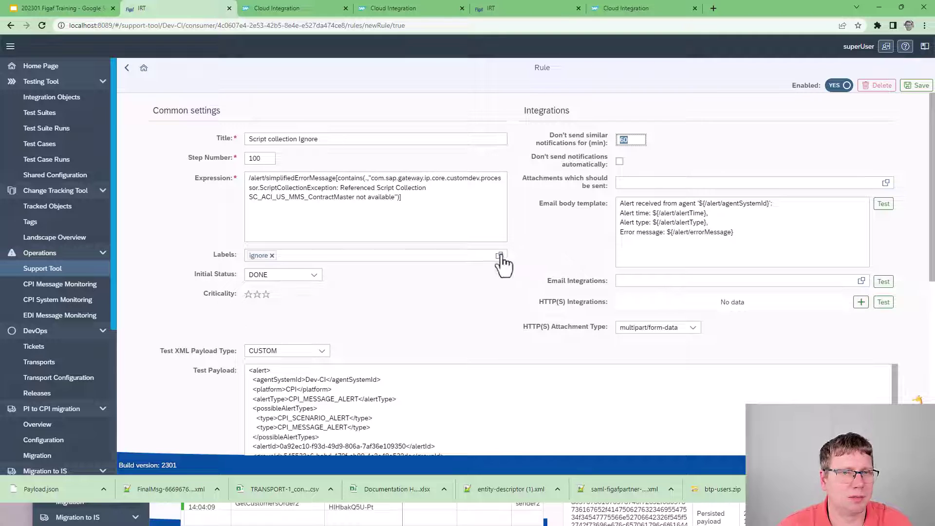
pyautogui.scroll(-3, 473, 308)
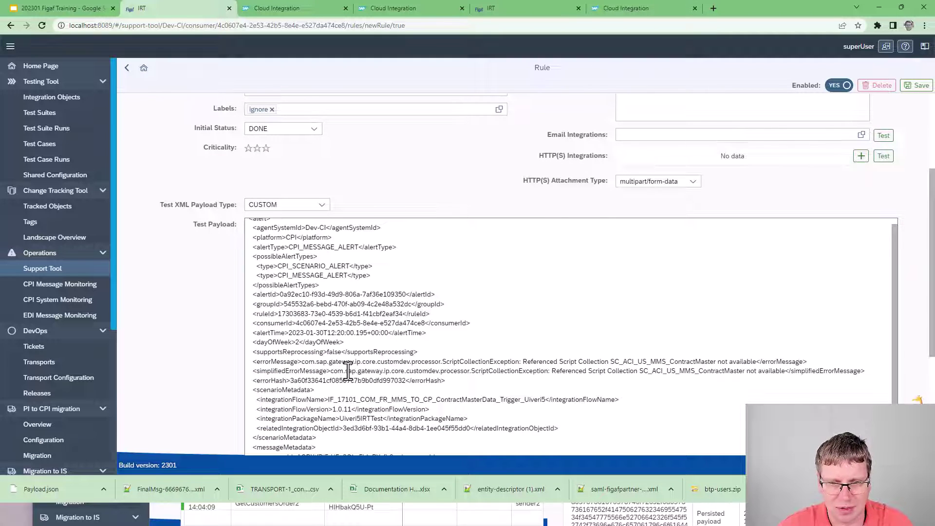
pyautogui.moveTo(346, 372); pyautogui.dragTo(572, 371)
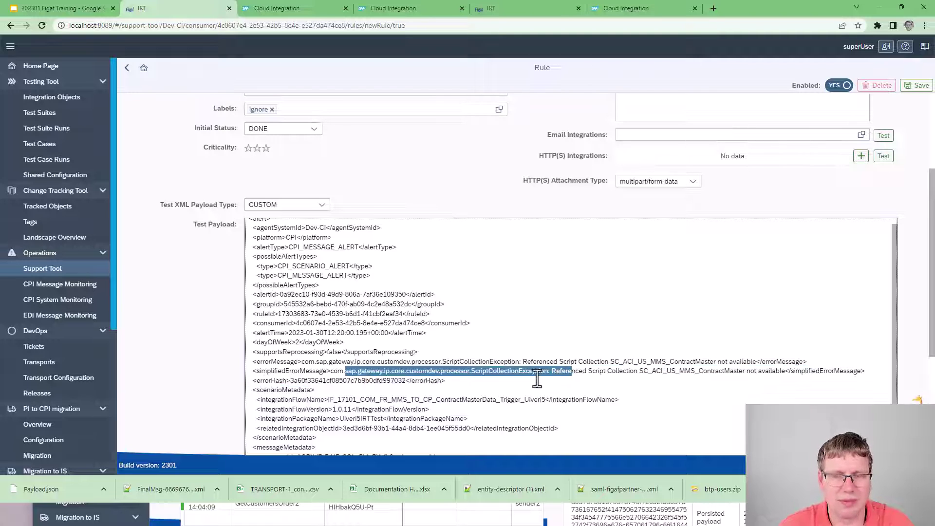
pyautogui.scroll(3, 531, 373)
pyautogui.scroll(3, 594, 275)
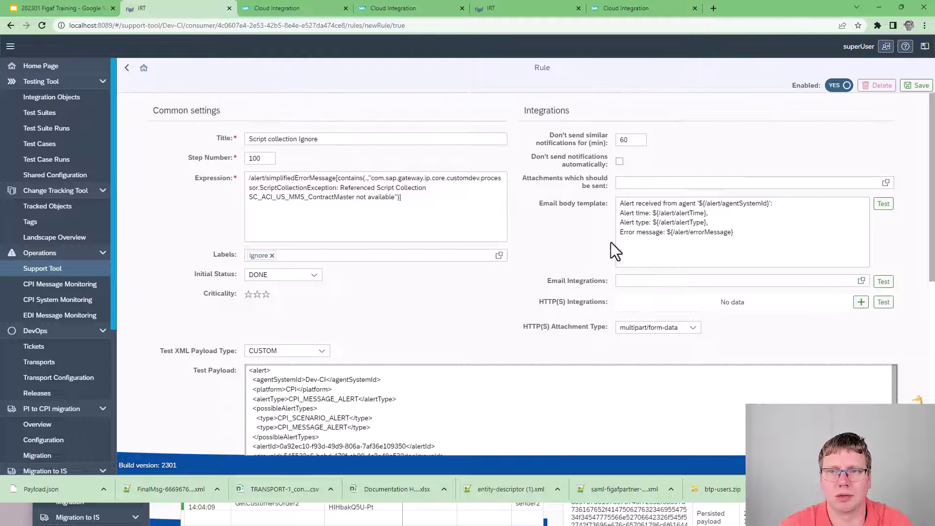
pyautogui.click(916, 86)
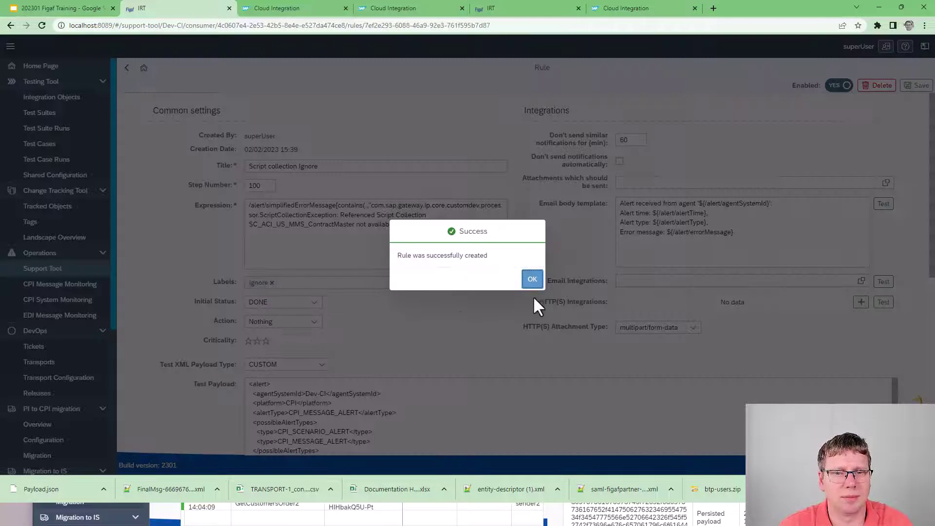
pyautogui.click(532, 279)
pyautogui.click(125, 69)
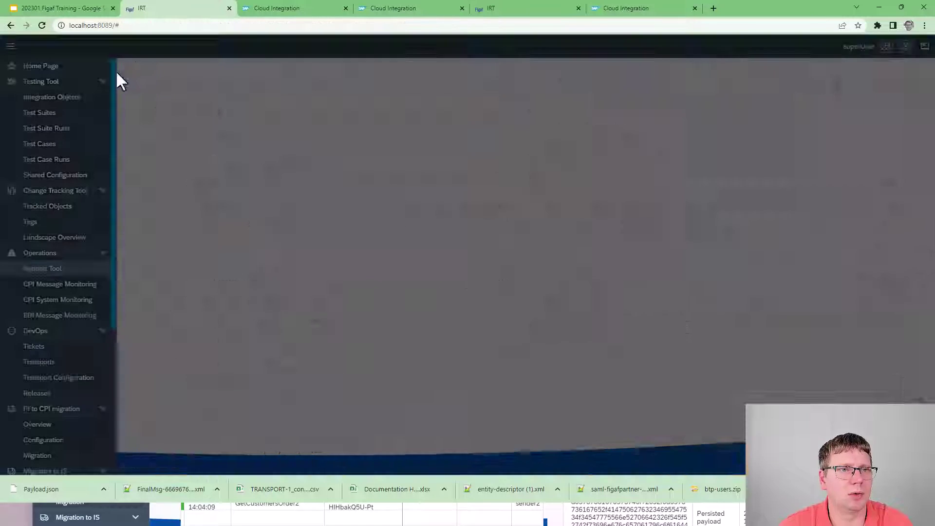
# Step: Open the Support Tool, check the consumer's rules, and refresh the alerts list
pyautogui.click(65, 271)
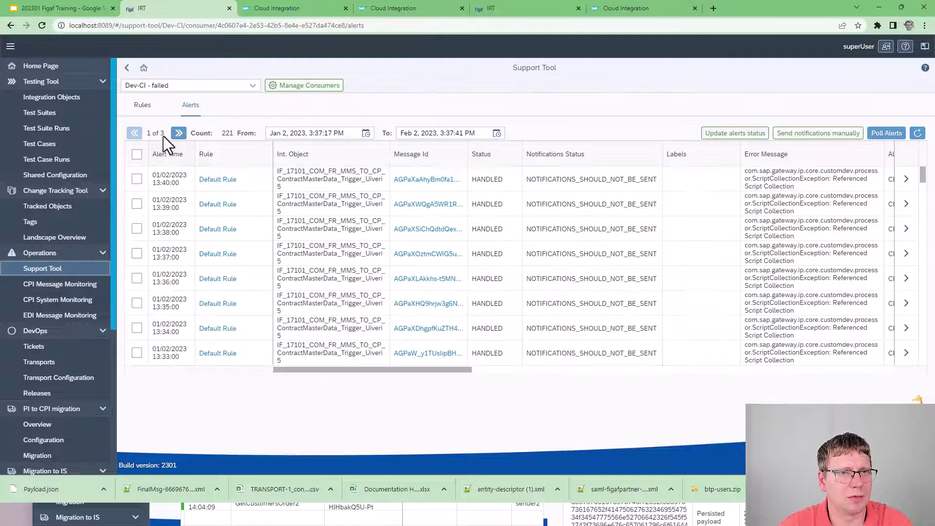
pyautogui.click(143, 104)
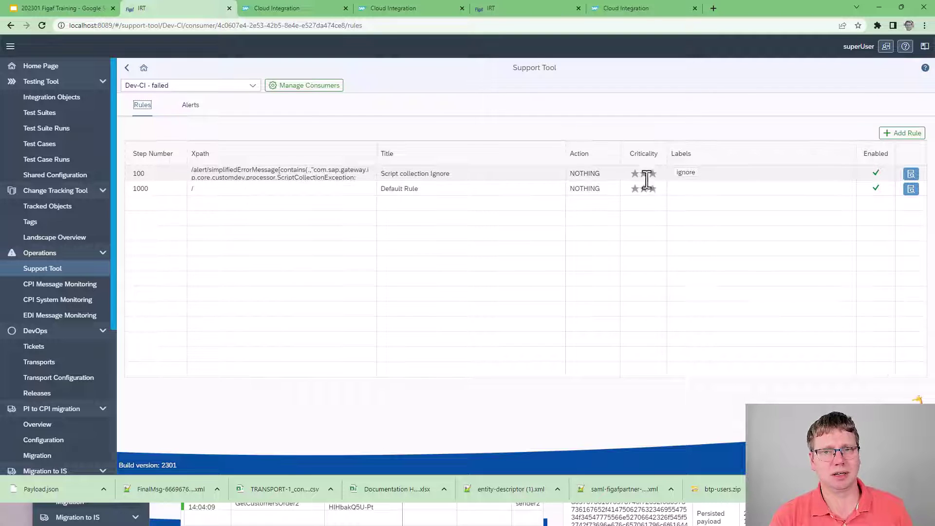
pyautogui.click(199, 113)
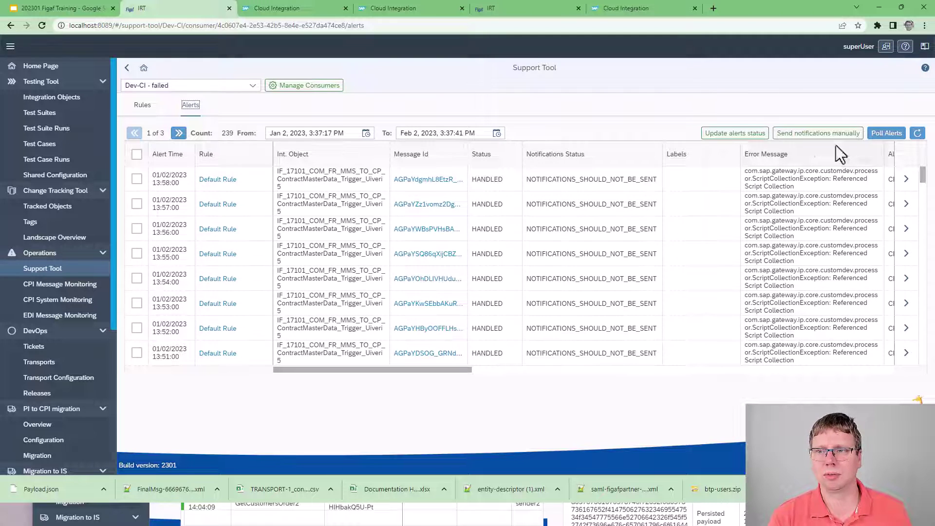
pyautogui.click(918, 134)
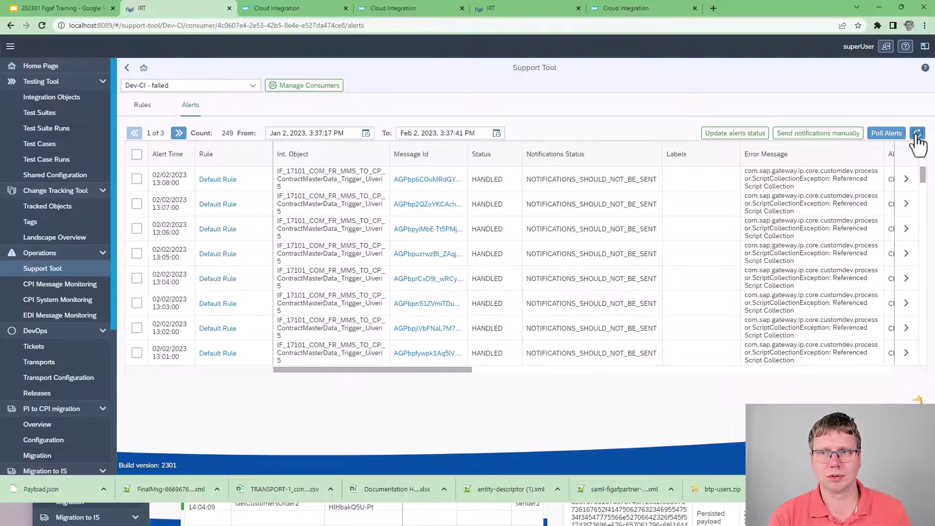
pyautogui.click(918, 134)
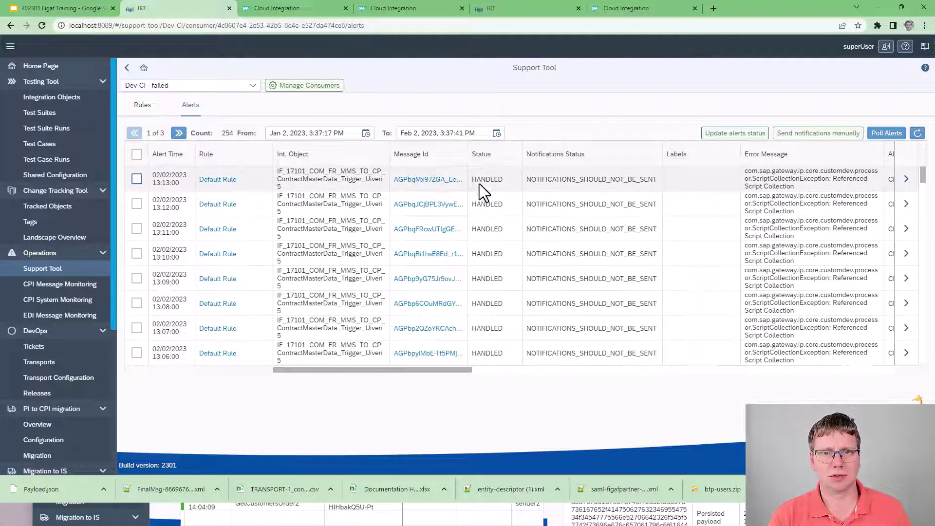
# Step: Change the newest alert's status to DONE
pyautogui.click(137, 179)
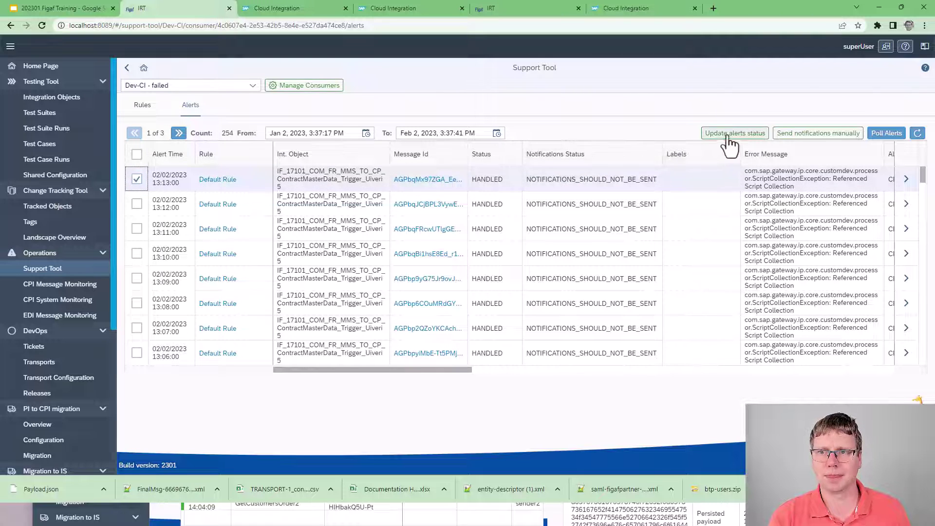
pyautogui.click(735, 133)
pyautogui.click(524, 253)
pyautogui.click(455, 314)
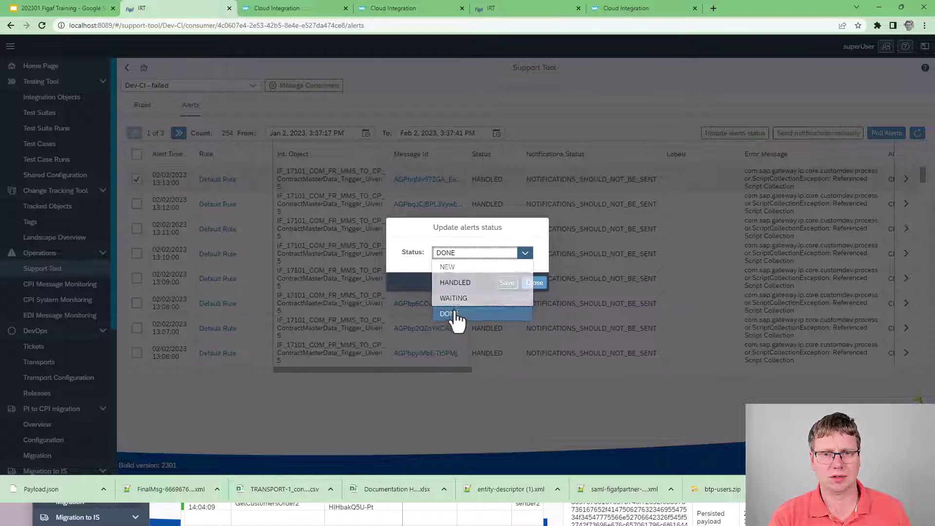
pyautogui.click(492, 280)
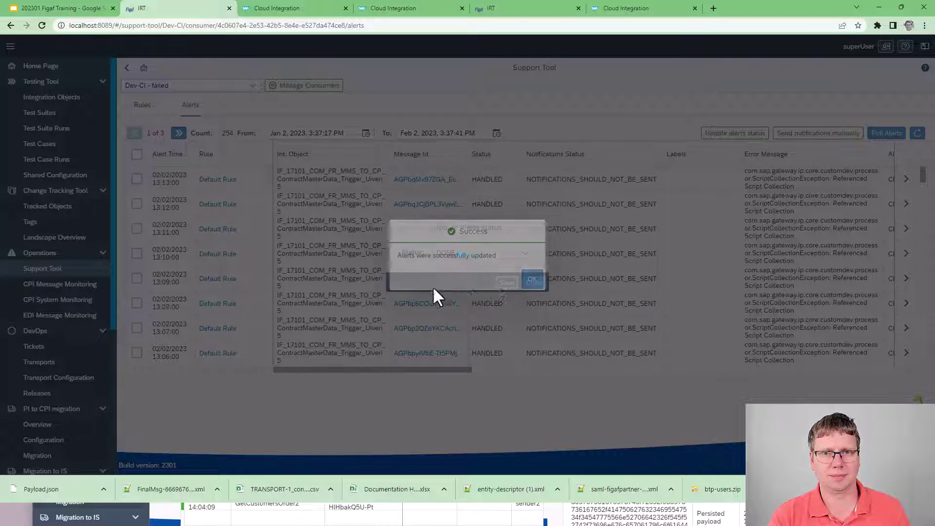
pyautogui.click(533, 280)
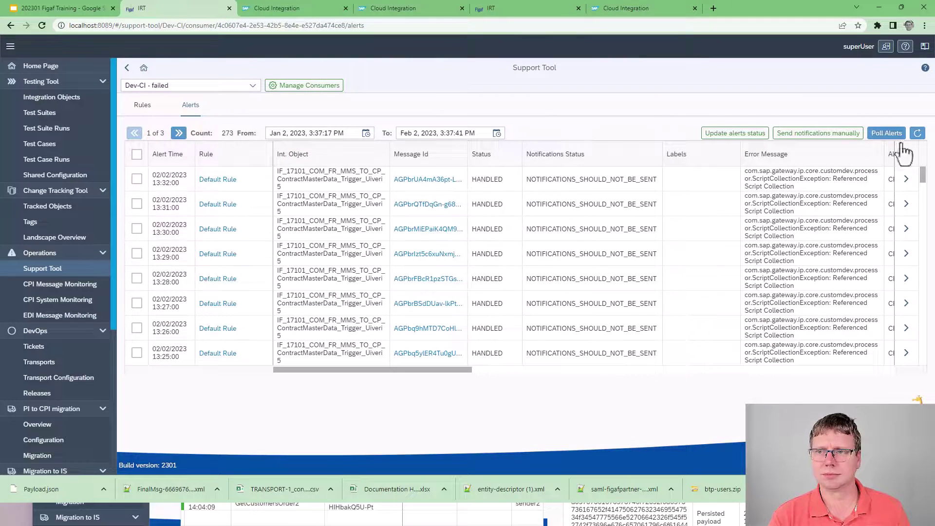
# Step: Refresh and set every alert on the page to status DONE
pyautogui.click(917, 133)
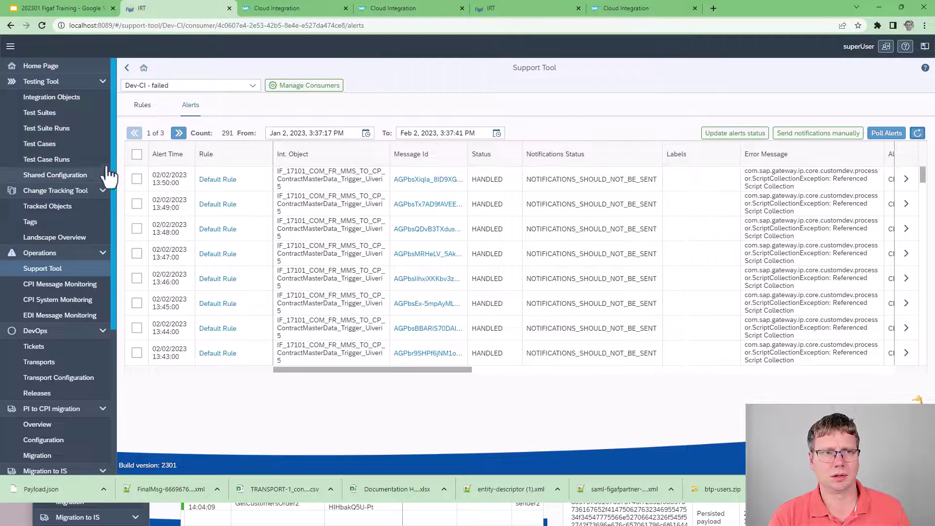
pyautogui.click(136, 155)
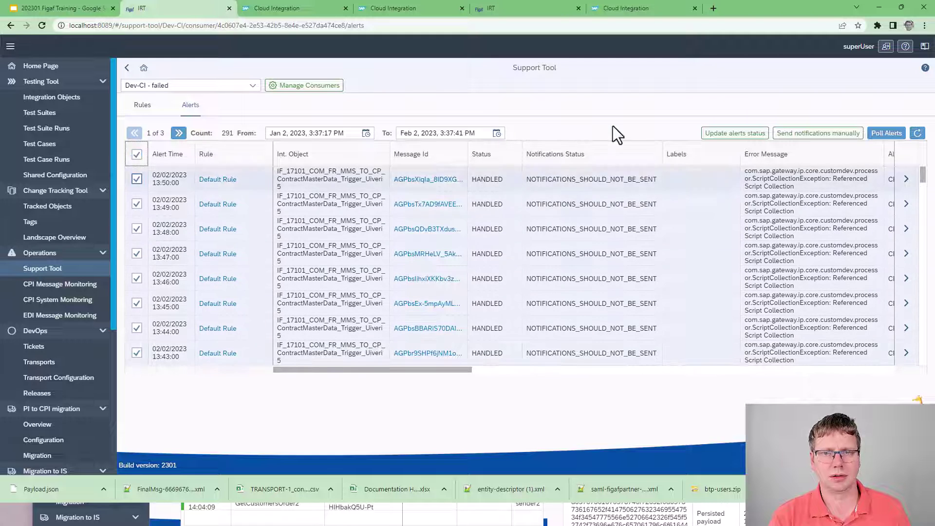
pyautogui.click(730, 134)
pyautogui.click(524, 254)
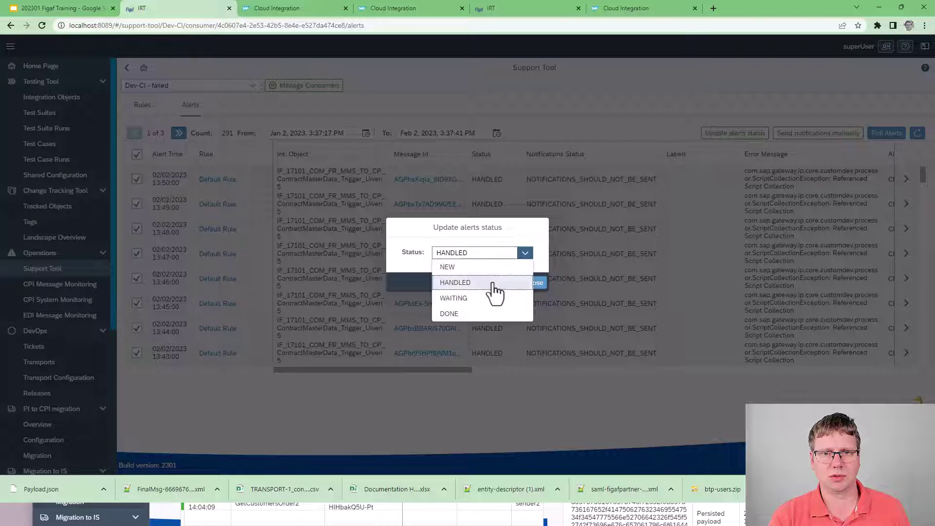
pyautogui.click(456, 314)
pyautogui.click(513, 282)
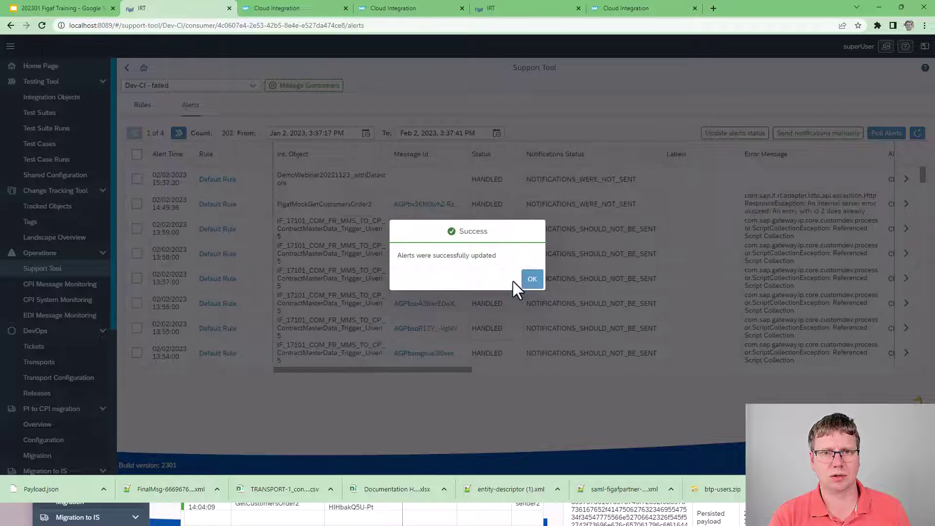
pyautogui.click(523, 281)
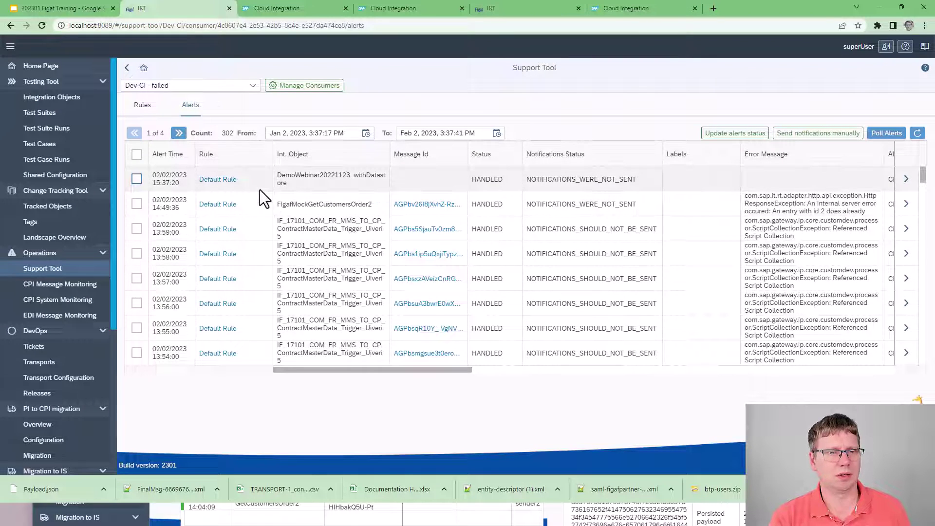
# Step: Inspect the DemoWebinar alert's details, then open the FigafMockGetCustomersOrder2 alert
pyautogui.click(483, 154)
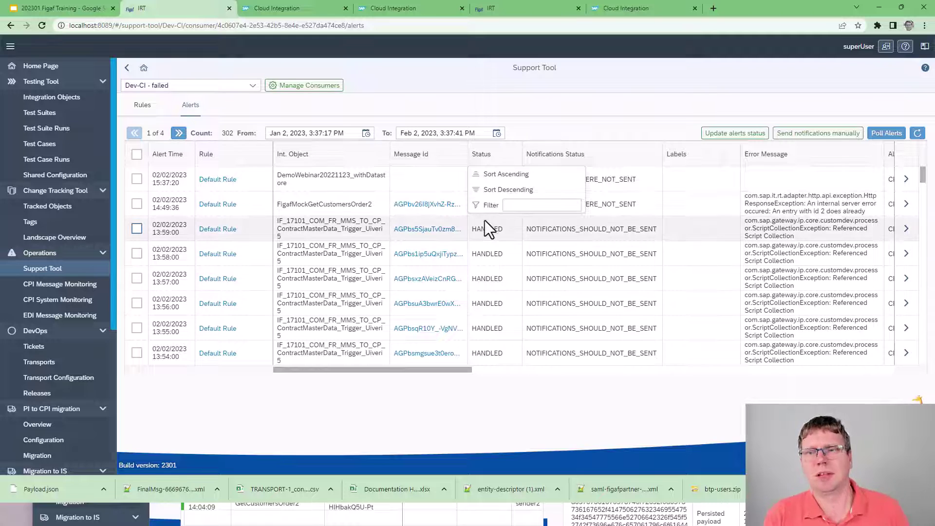
pyautogui.click(331, 179)
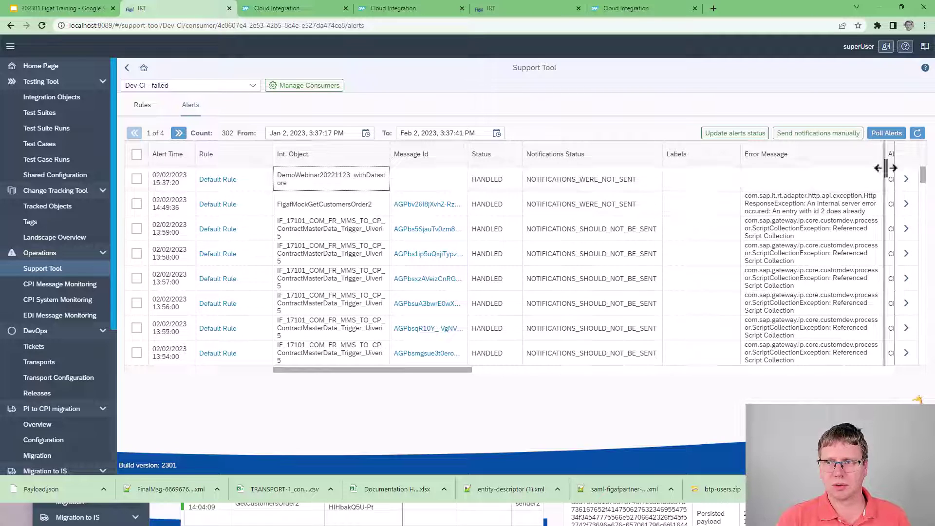
pyautogui.click(908, 182)
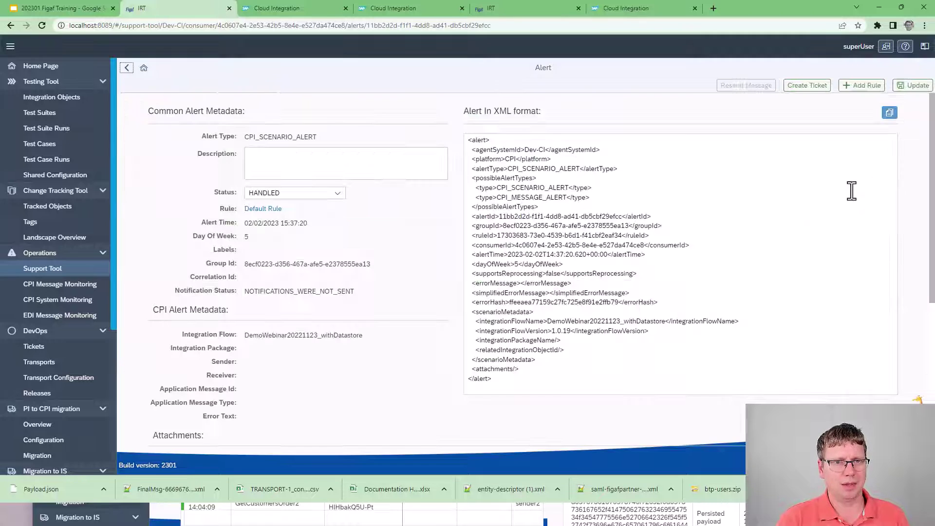
pyautogui.scroll(-5, 432, 238)
pyautogui.scroll(-2, 433, 238)
pyautogui.scroll(5, 431, 239)
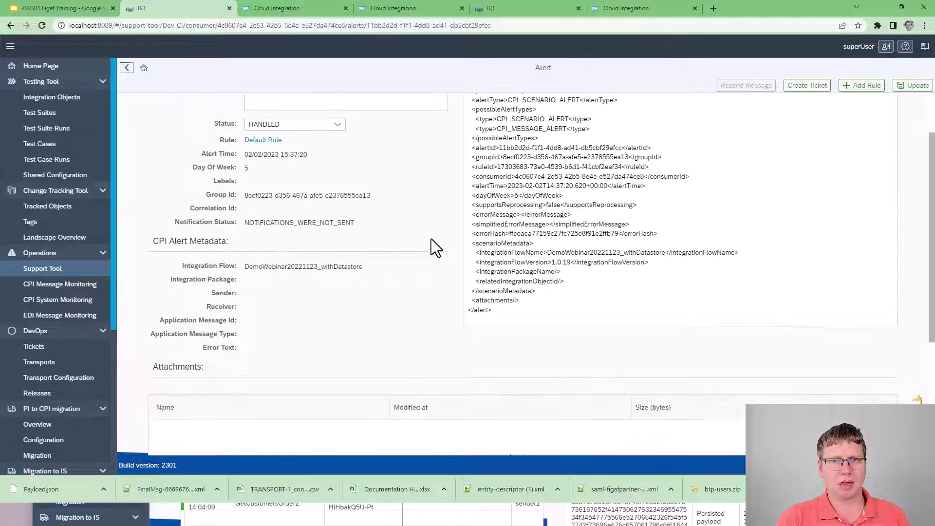
pyautogui.scroll(2, 427, 239)
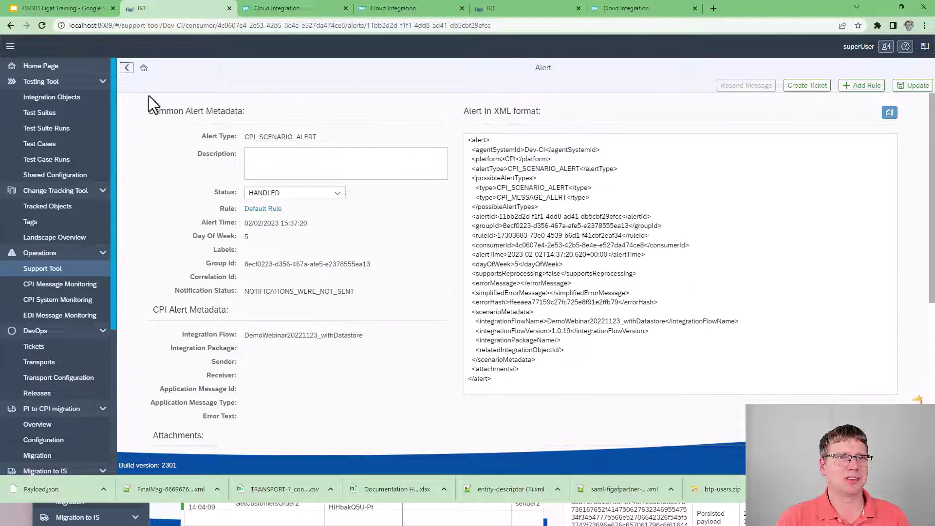
pyautogui.click(127, 68)
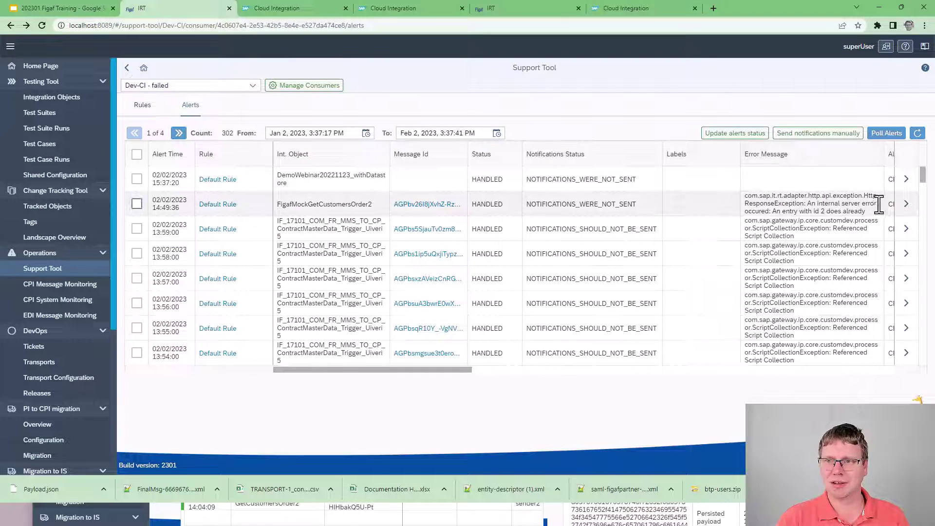
pyautogui.click(905, 205)
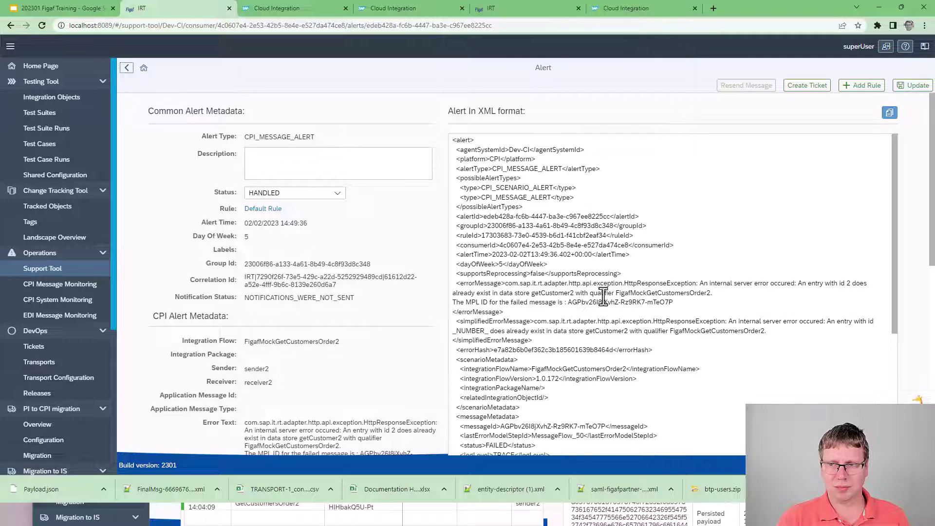
pyautogui.moveTo(616, 293); pyautogui.dragTo(789, 286)
pyautogui.click(789, 286)
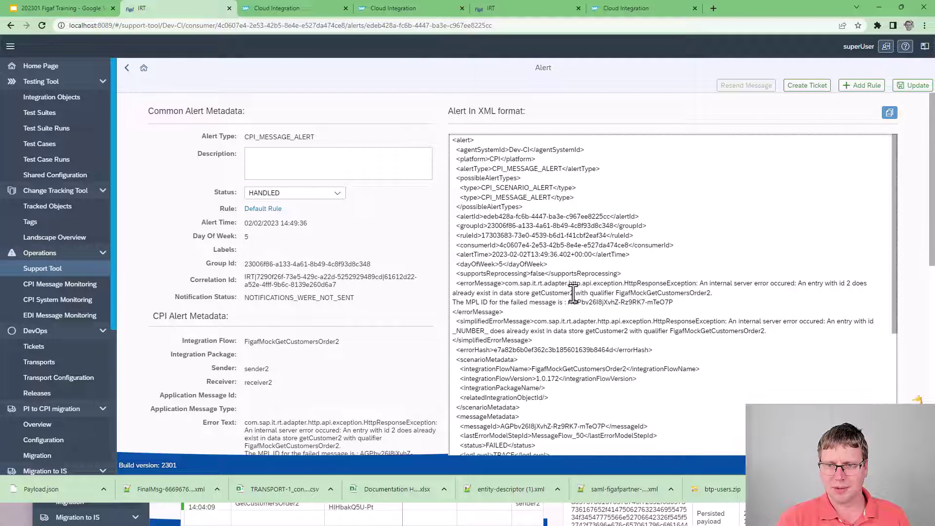
pyautogui.moveTo(652, 285); pyautogui.dragTo(850, 293)
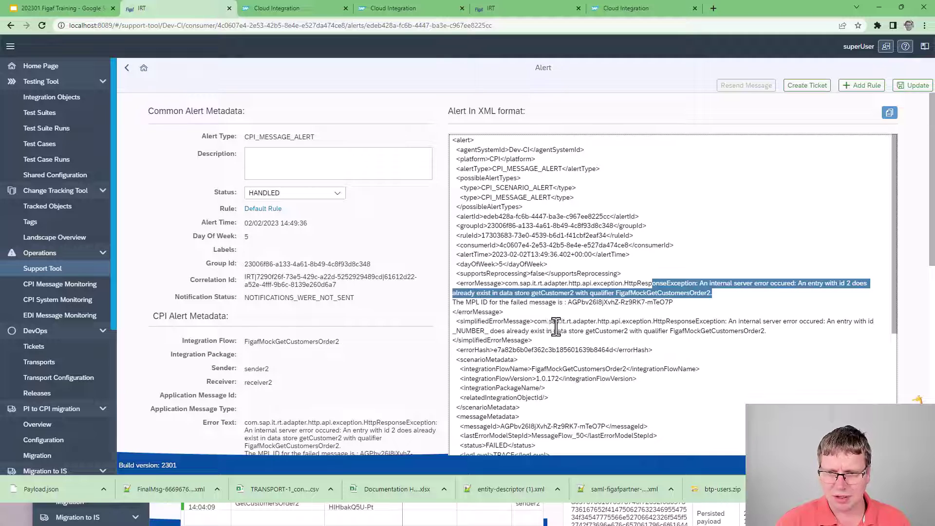
pyautogui.moveTo(551, 324); pyautogui.dragTo(713, 324)
pyautogui.doubleClick(495, 331)
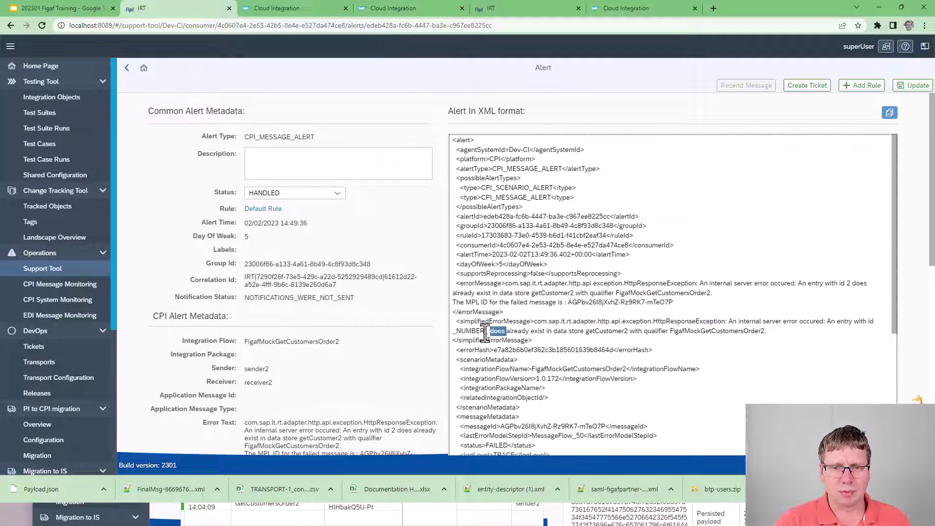
pyautogui.doubleClick(465, 332)
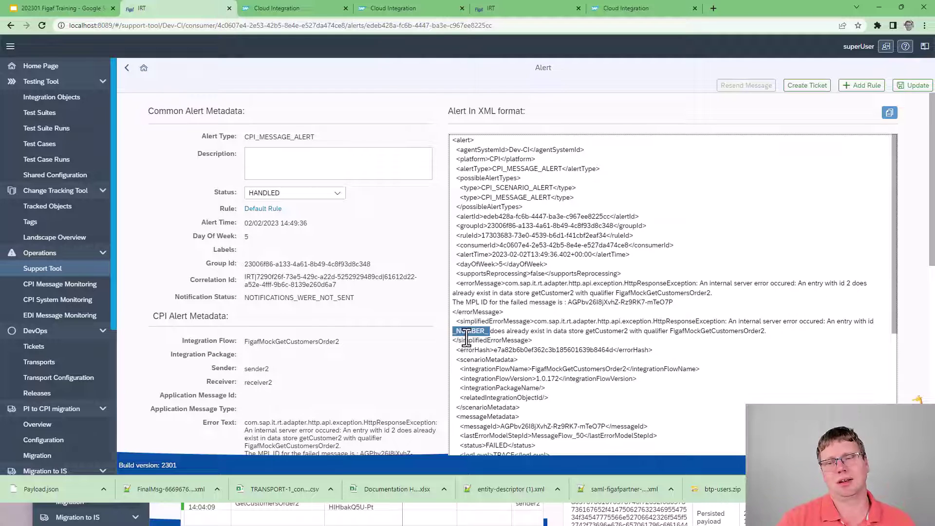
pyautogui.click(858, 89)
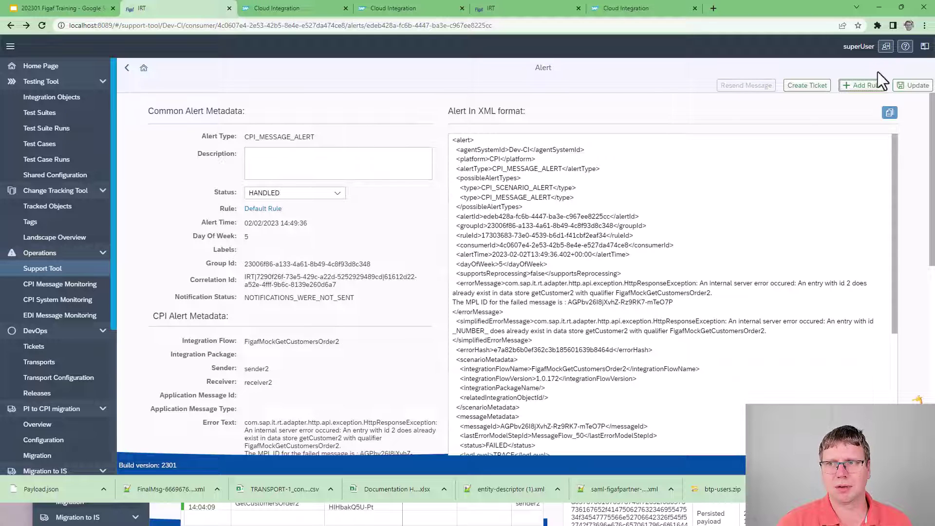
# Step: Create a rule from this alert titled 'DEMO rule', step 20, with a how-to-fix note in the email template
pyautogui.click(875, 87)
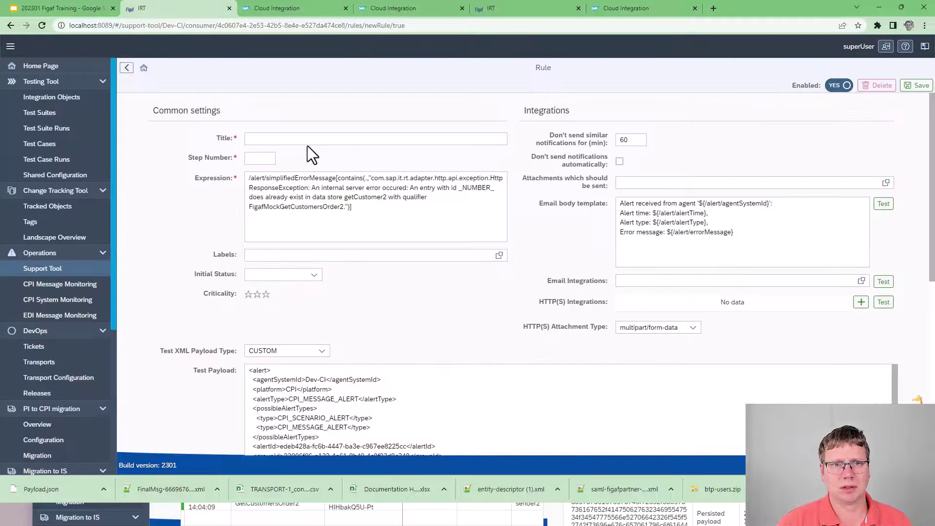
pyautogui.moveTo(292, 197); pyautogui.dragTo(351, 217)
pyautogui.click(283, 140)
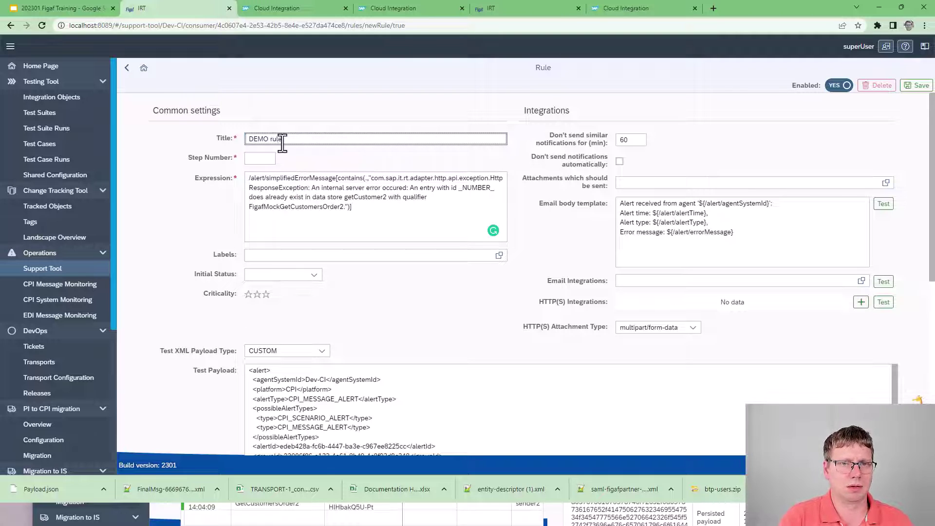
pyautogui.press('Tab')
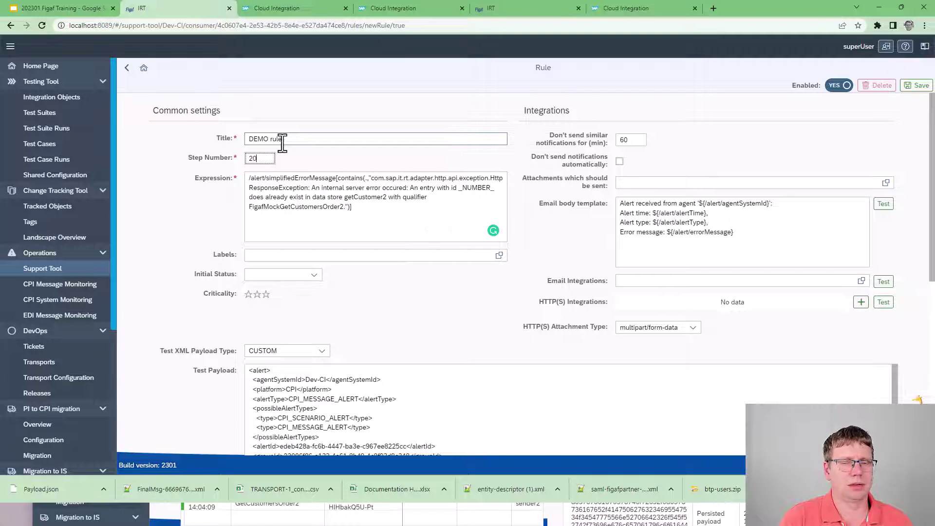
pyautogui.press('Tab')
pyautogui.click(637, 218)
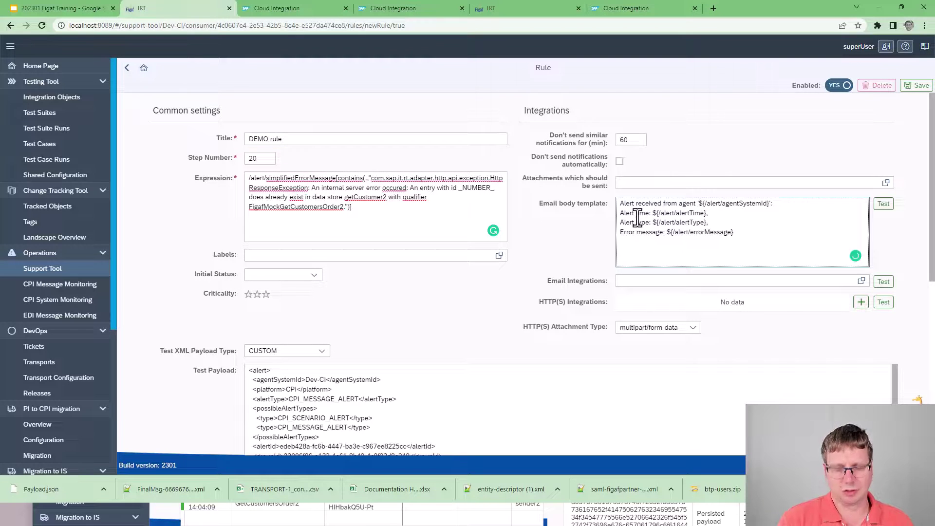
pyautogui.press('Return')
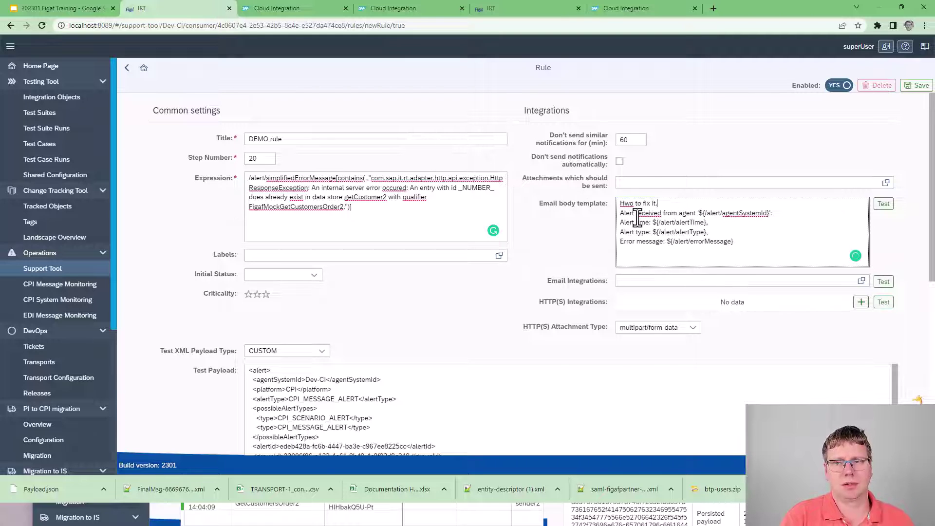
pyautogui.press('Return')
pyautogui.press('Return')
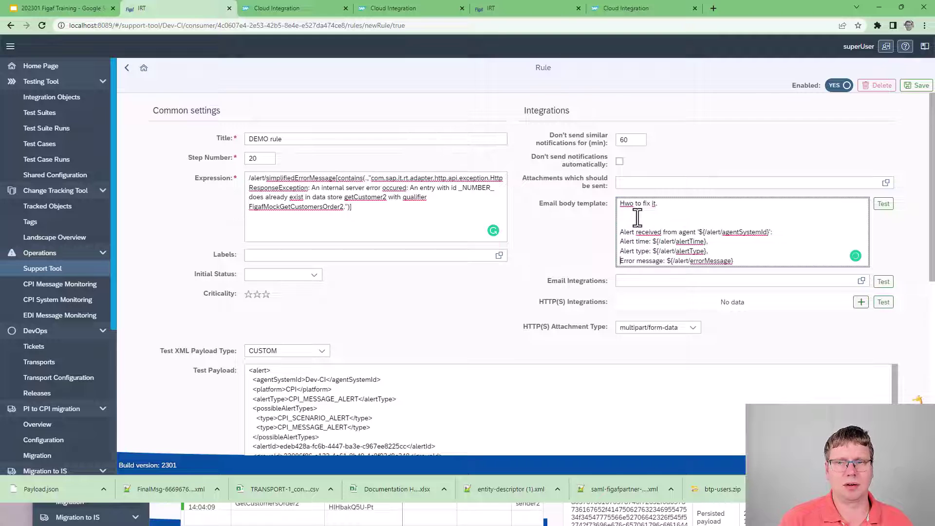
pyautogui.press('Return')
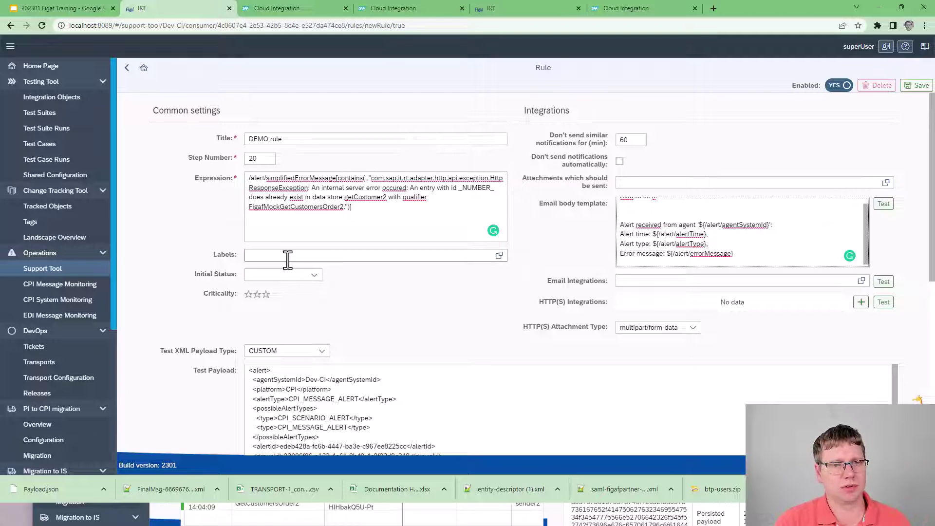
# Step: Set the initial status to WAITING, save the DEMO rule, and return to the alert
pyautogui.click(314, 276)
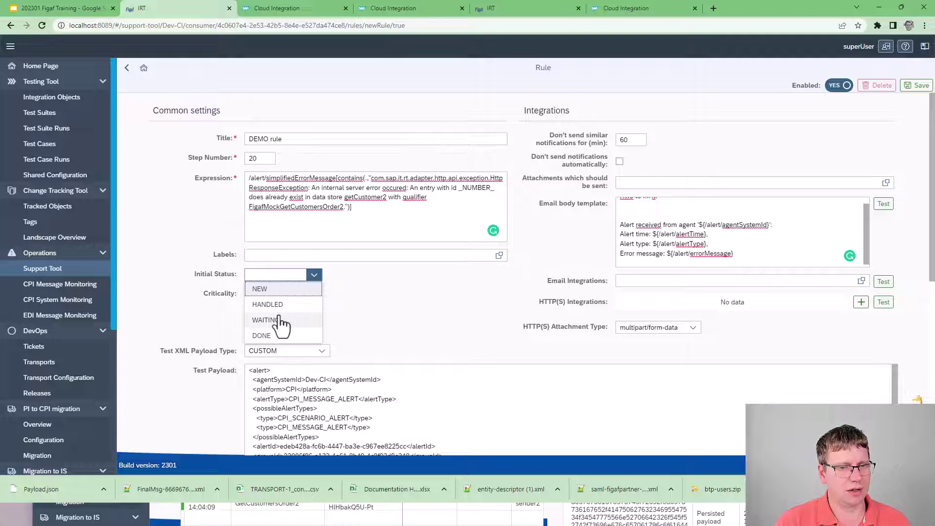
pyautogui.click(265, 320)
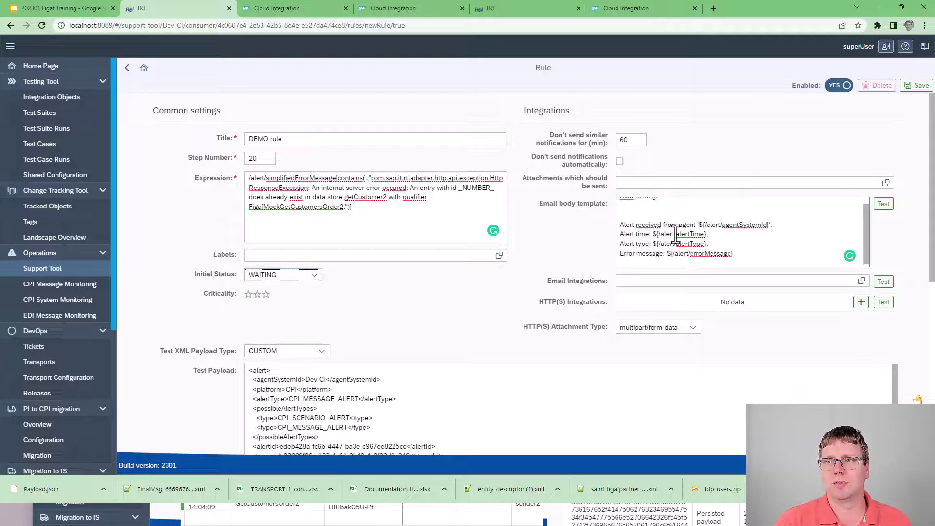
pyautogui.click(915, 87)
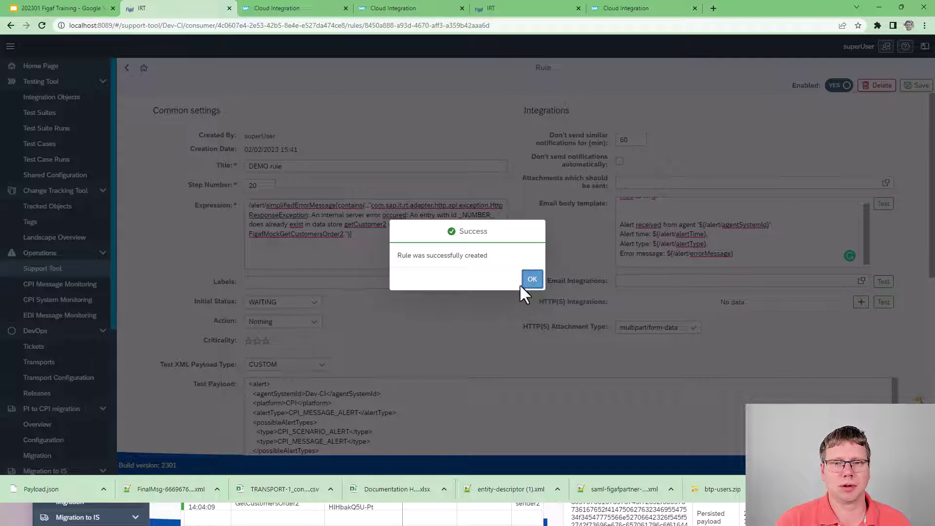
pyautogui.click(524, 284)
pyautogui.click(128, 68)
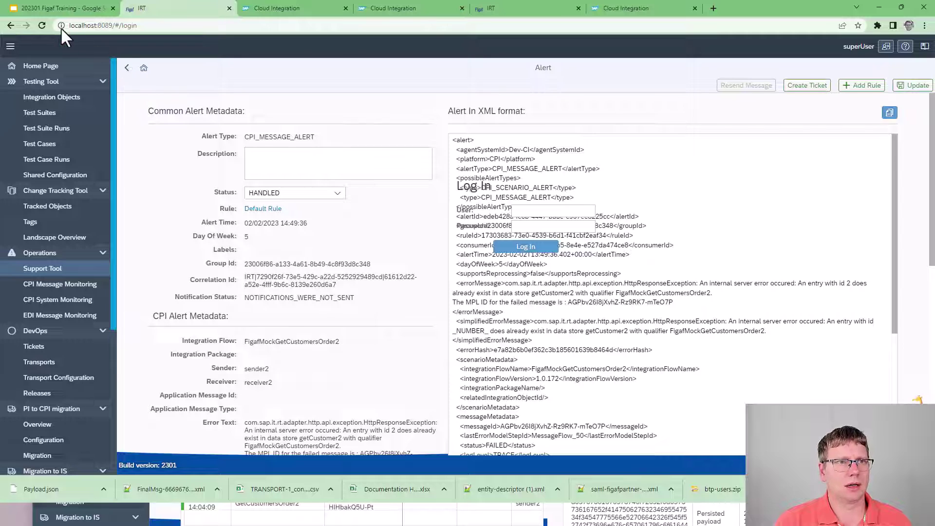
# Step: Reload, sign back in with the user's credentials, and open the Support Tool alerts
pyautogui.click(42, 25)
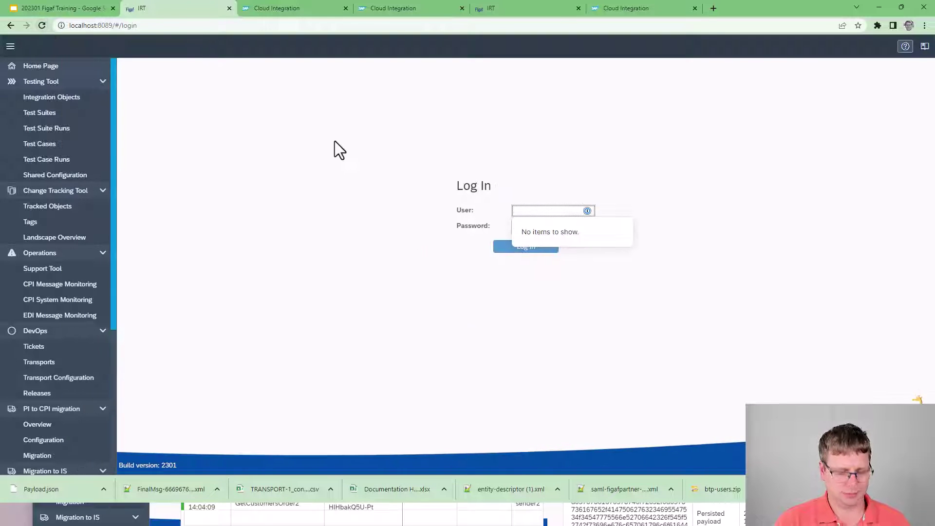
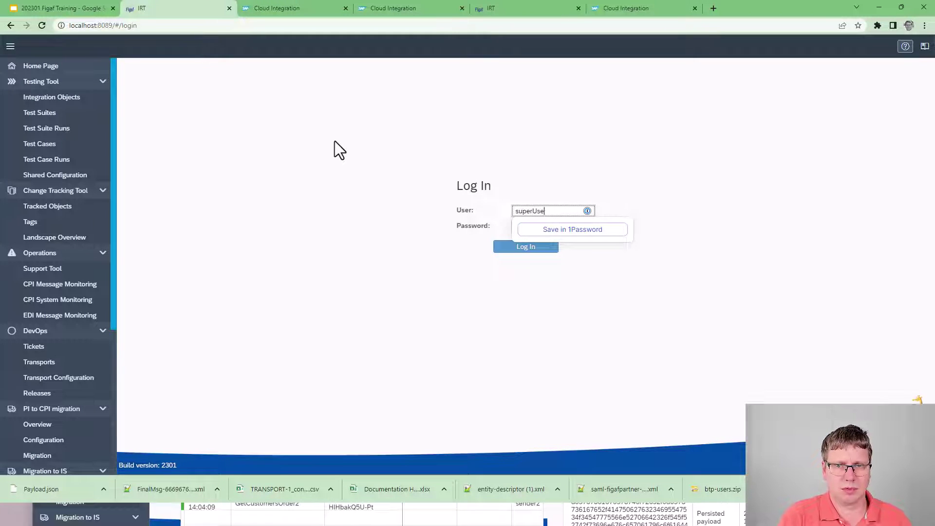
pyautogui.press('Tab')
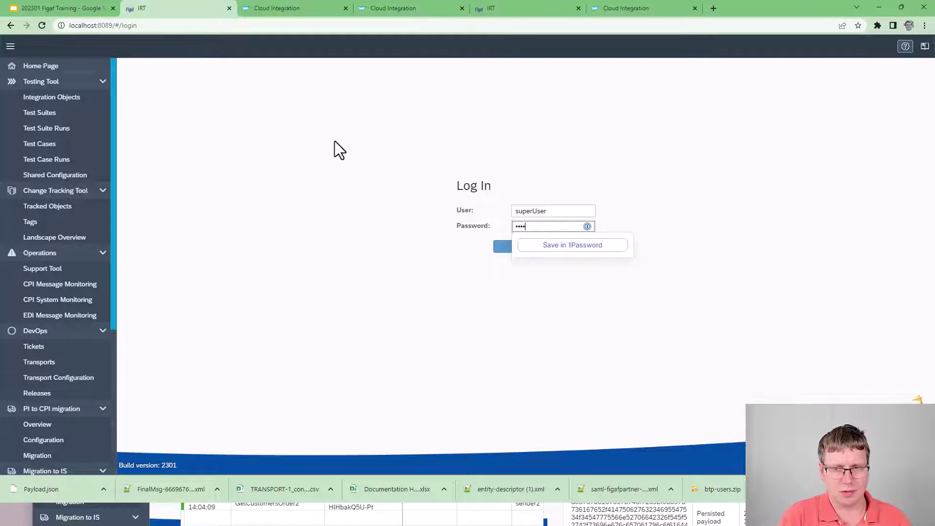
pyautogui.press('Return')
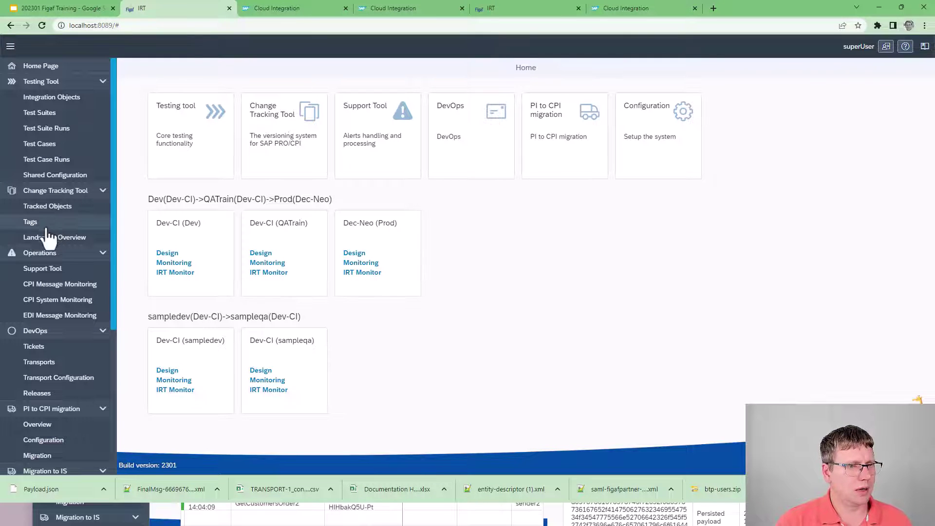
pyautogui.click(54, 269)
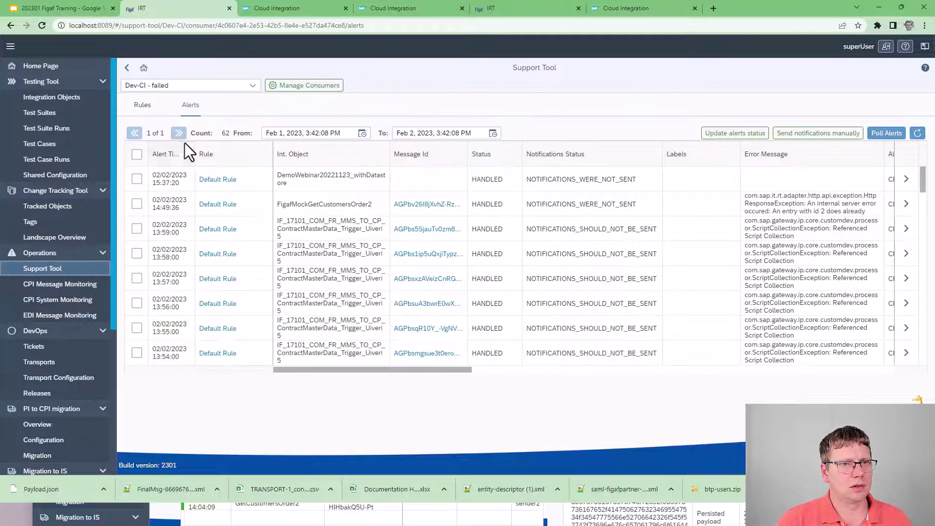
pyautogui.click(144, 105)
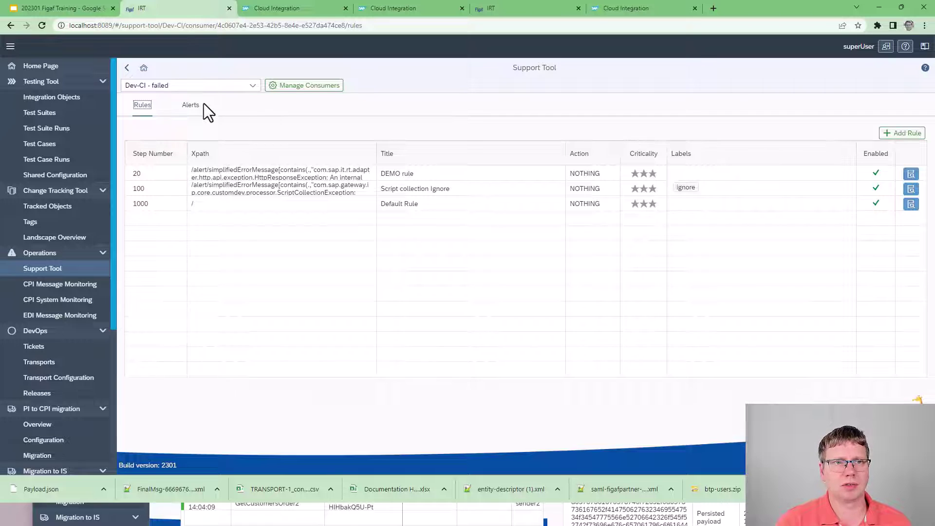
pyautogui.click(188, 110)
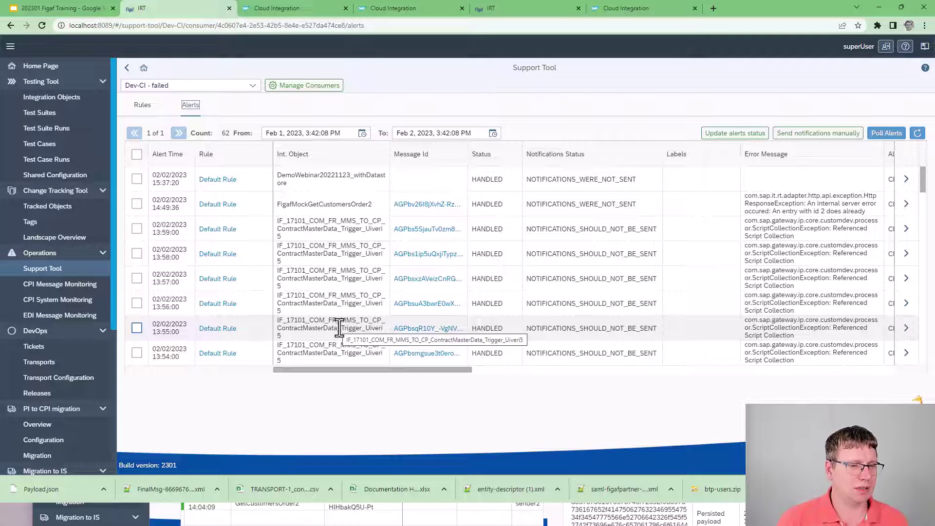
pyautogui.scroll(-5, 114, 419)
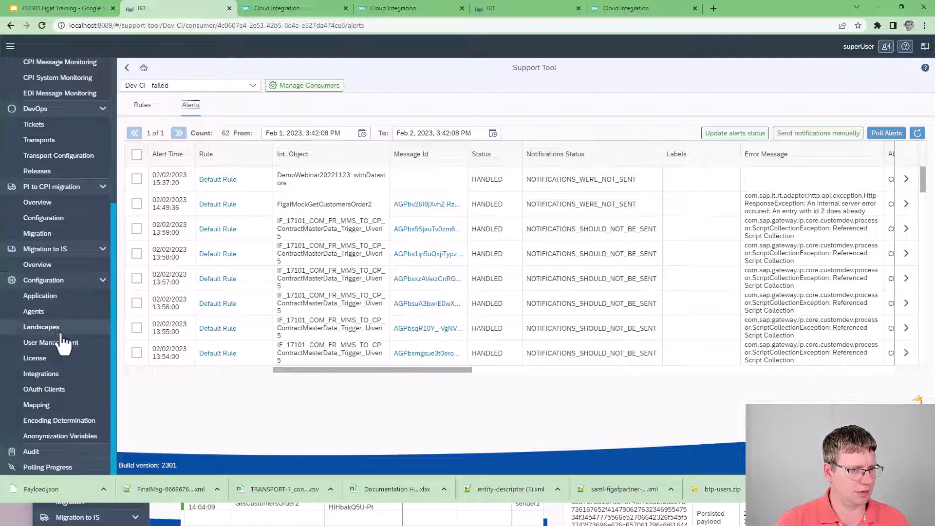
# Step: Check the Email Protocol options in Application configuration, then return to the training slides
pyautogui.click(55, 296)
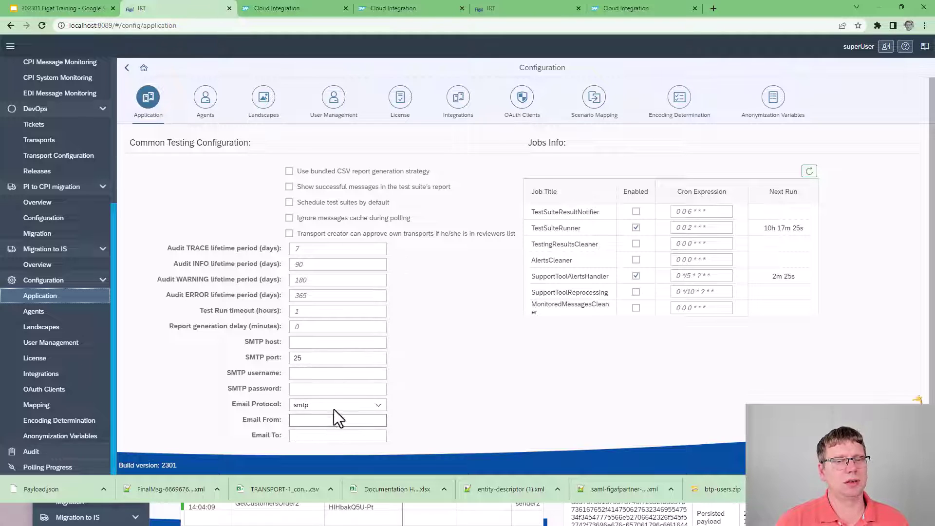
pyautogui.click(381, 408)
pyautogui.click(380, 413)
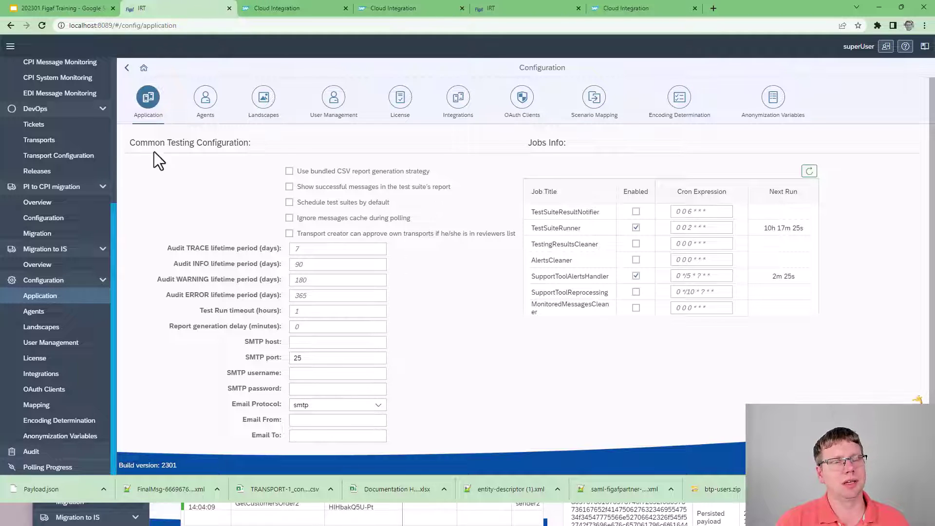
pyautogui.click(63, 8)
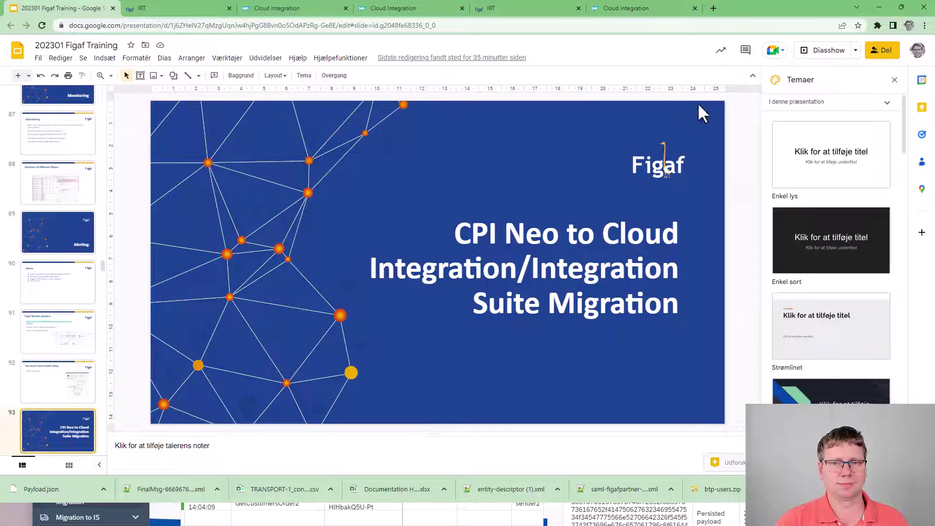
# Step: Return to the IRT browser tab and scroll its sidebar back to the top
pyautogui.click(149, 13)
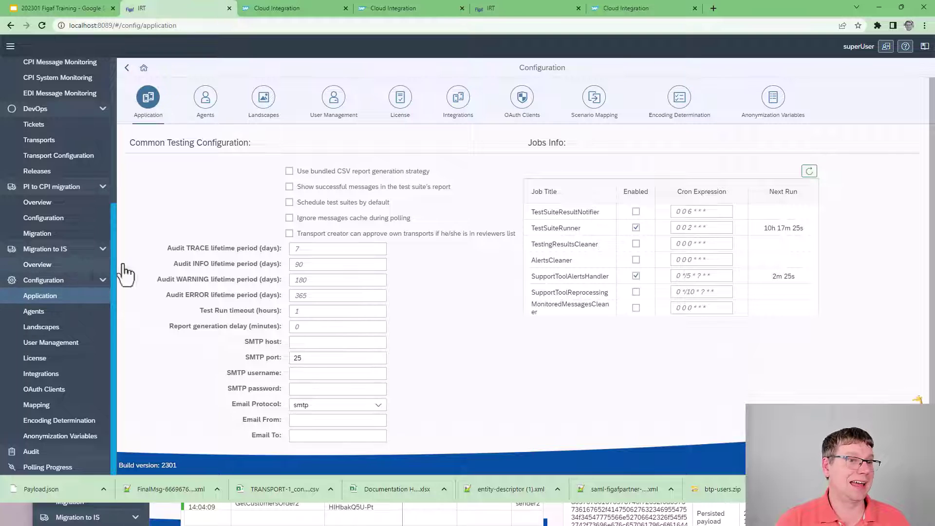
pyautogui.scroll(2, 59, 261)
pyautogui.scroll(1, 58, 260)
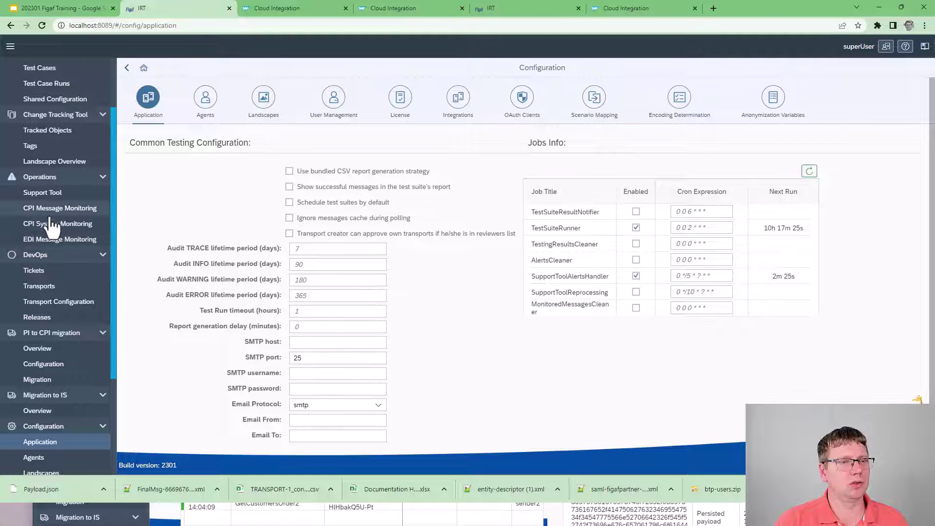
# Step: Go to Support Tool's CPI Message Monitoring and browse the GetCustomer filter's 31 messages
pyautogui.click(44, 193)
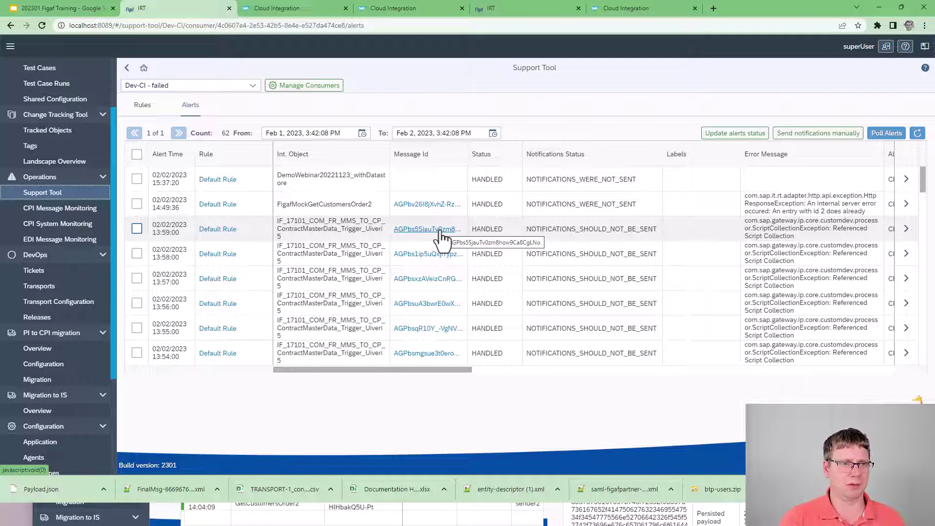
pyautogui.click(59, 208)
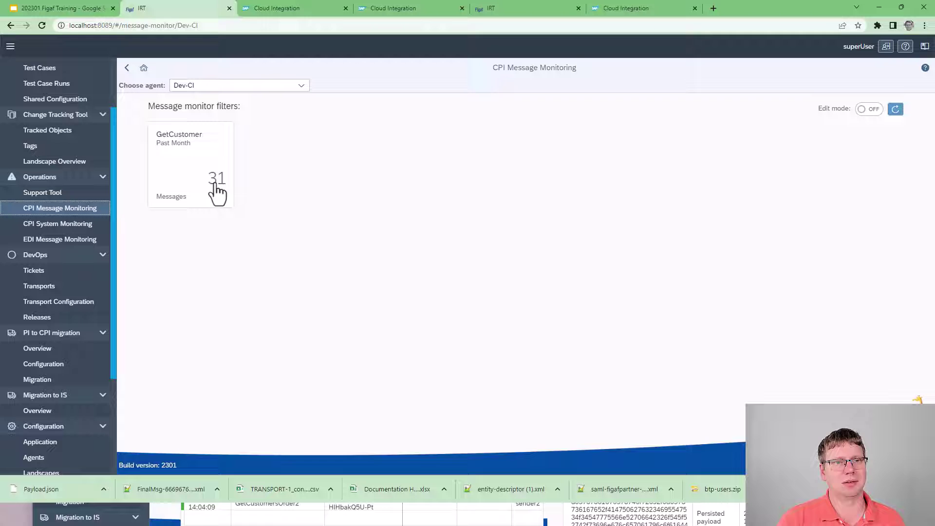
pyautogui.click(217, 192)
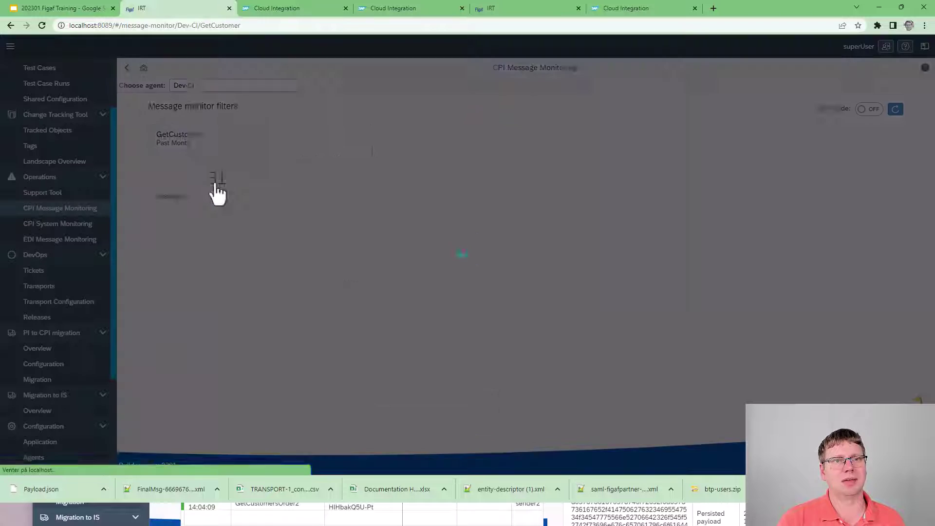